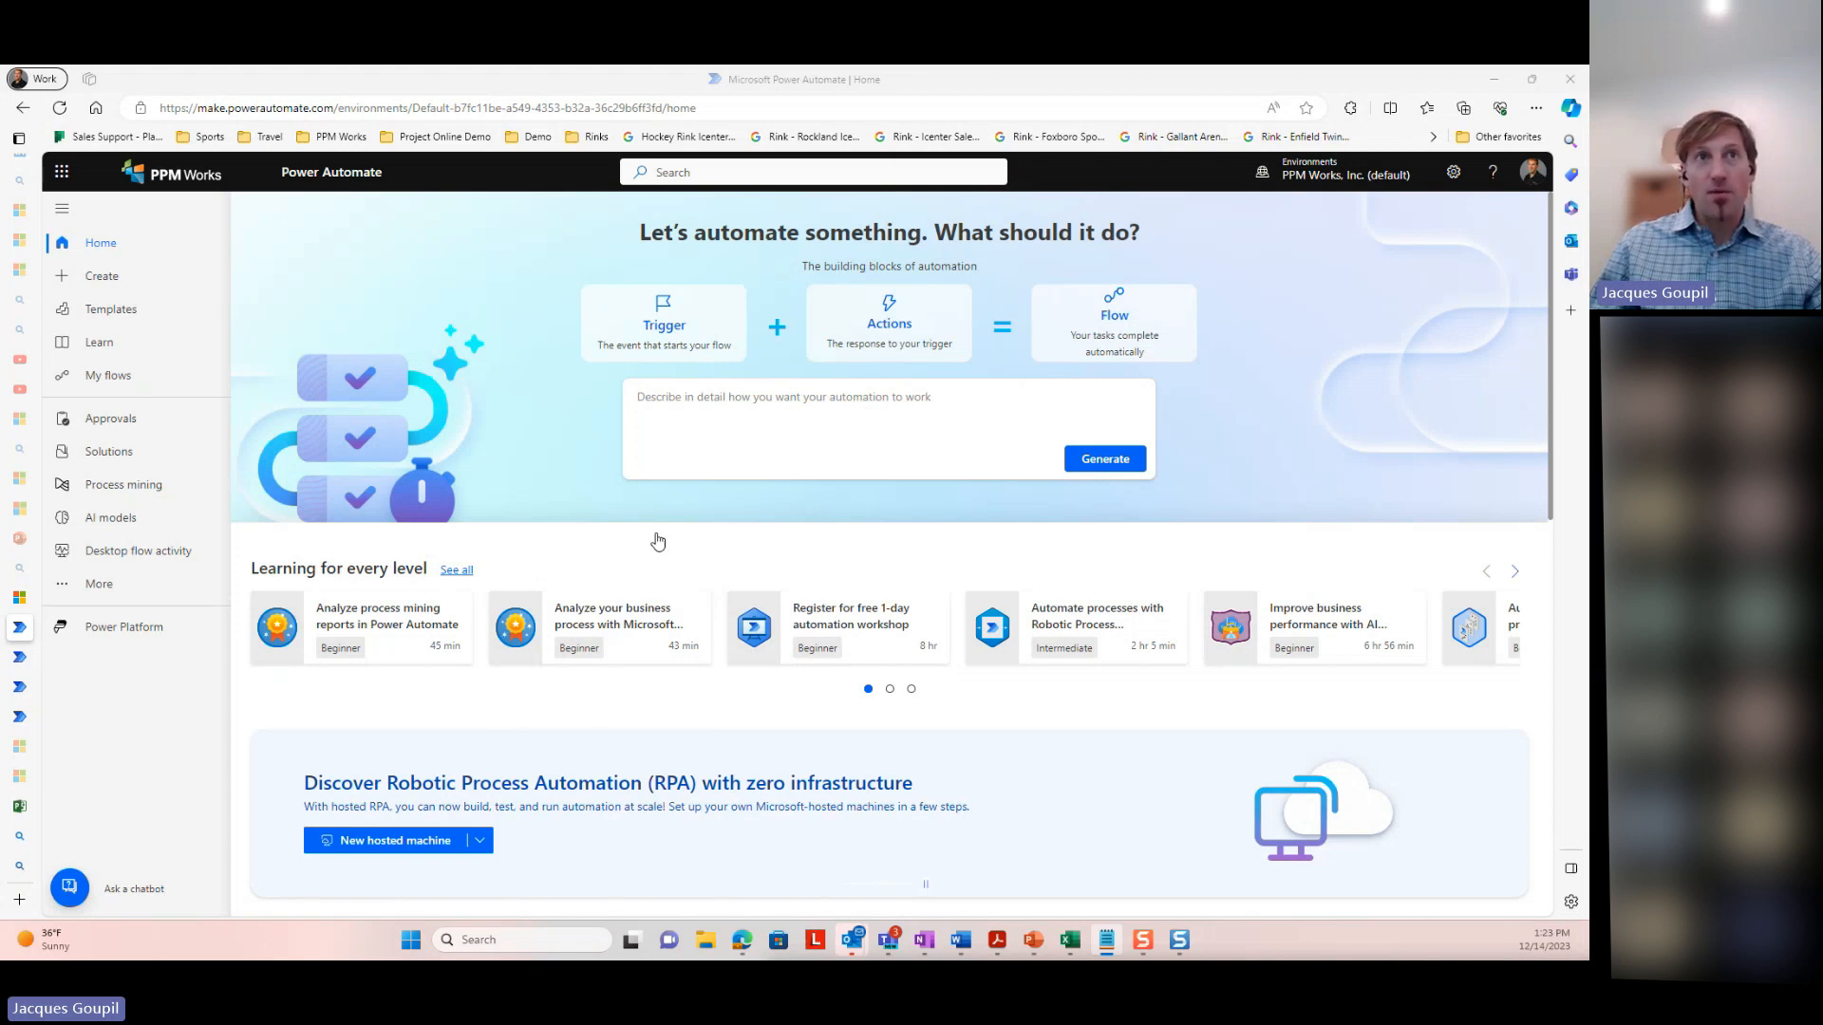
# Describe the desired automation as "email arrives send teams alert" in the flow description prompt
pyautogui.click(714, 418)
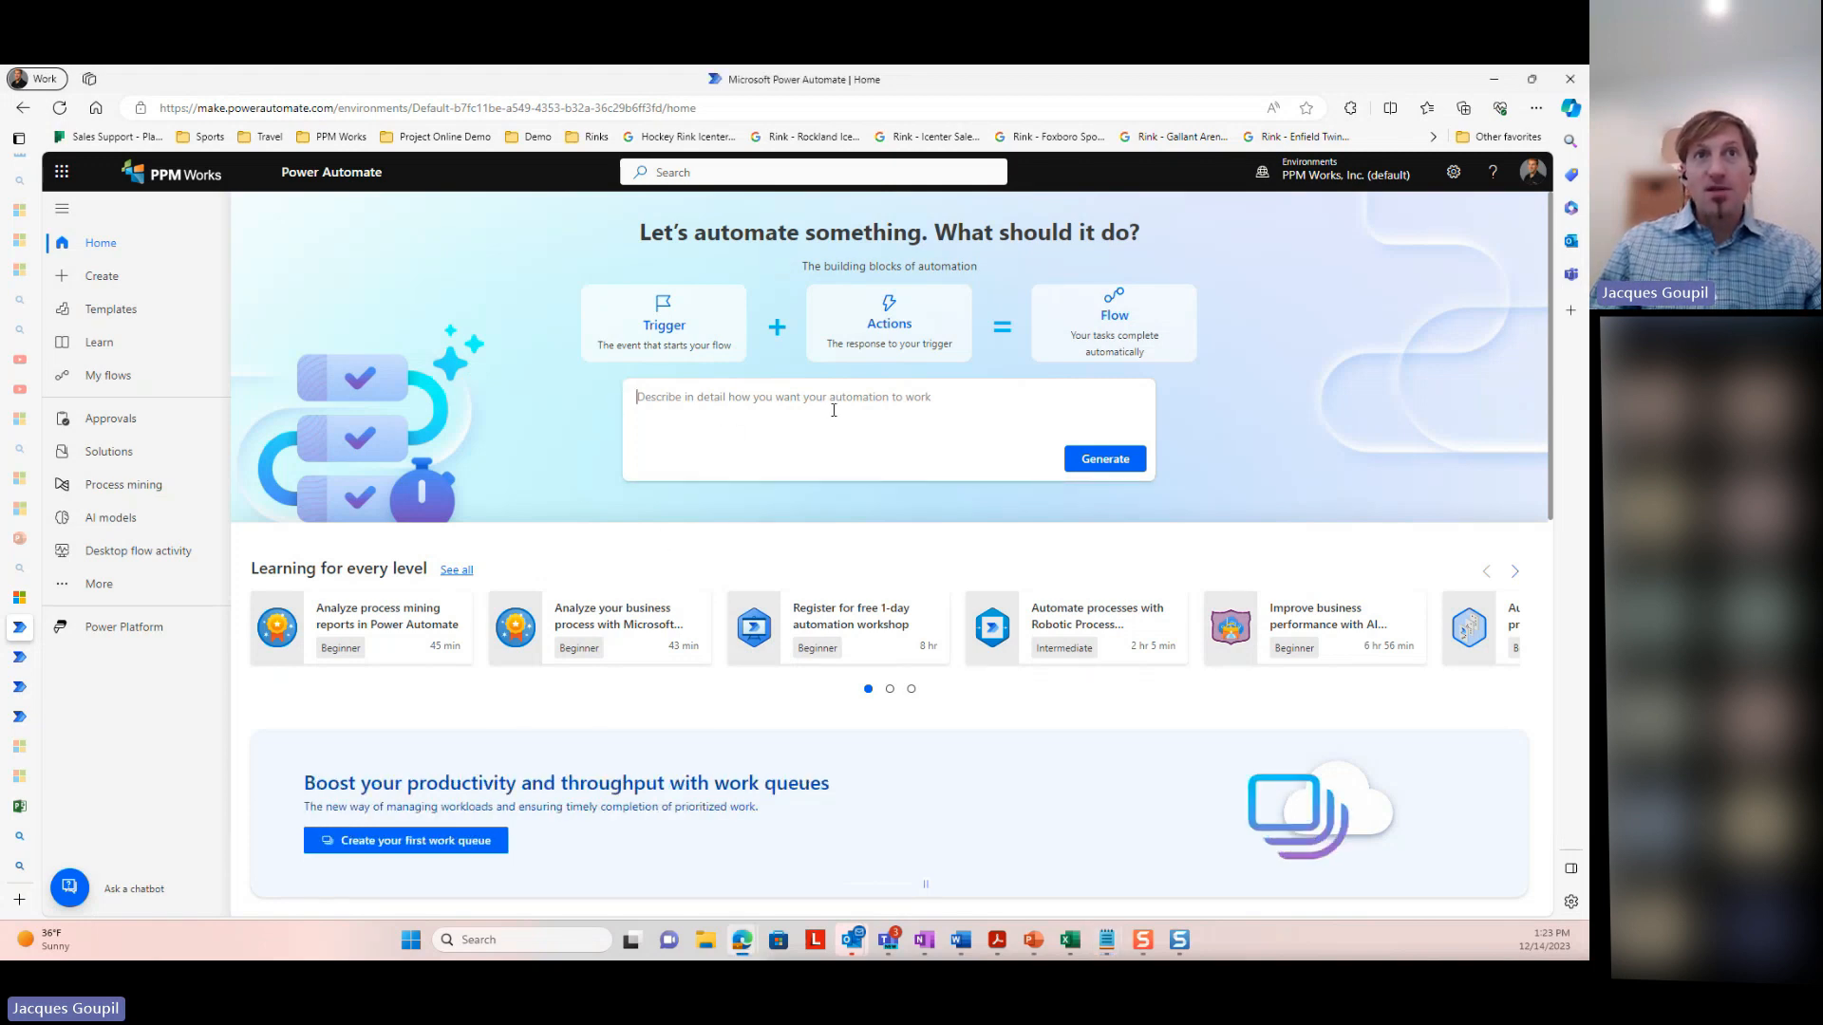
pyautogui.click(889, 408)
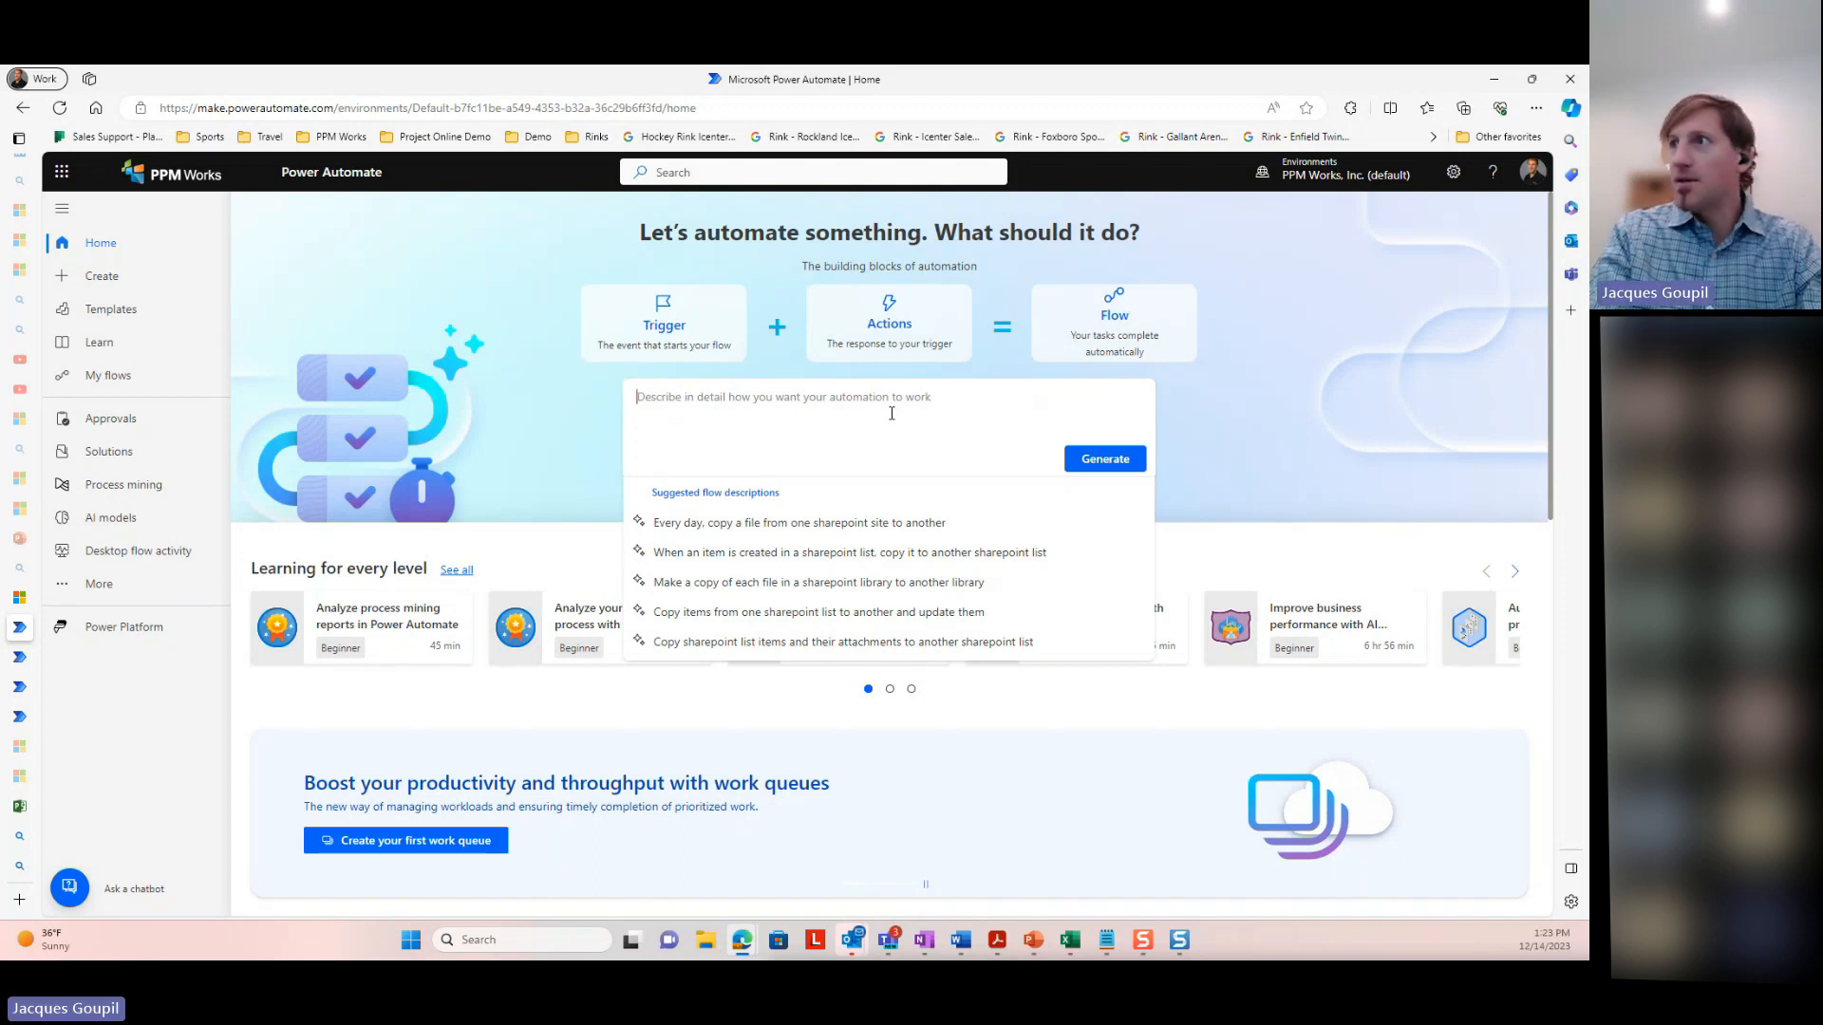
pyautogui.write('email')
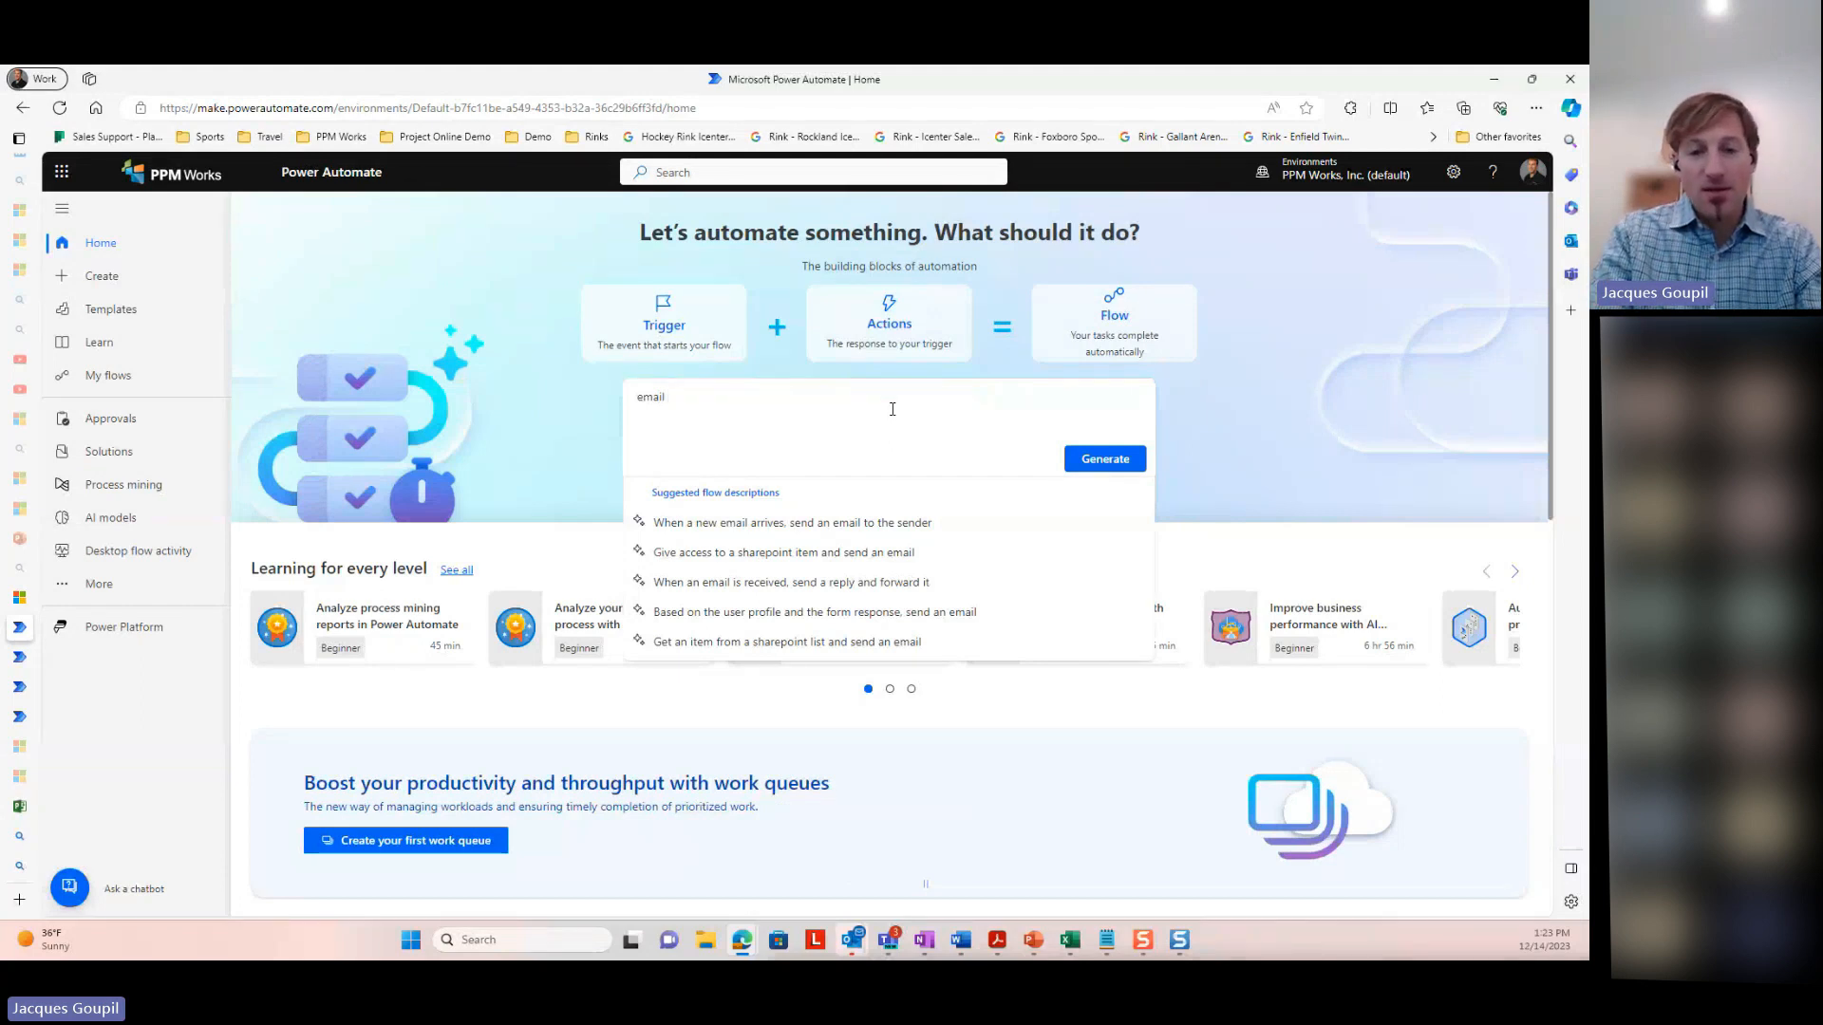
pyautogui.write('rives send ')
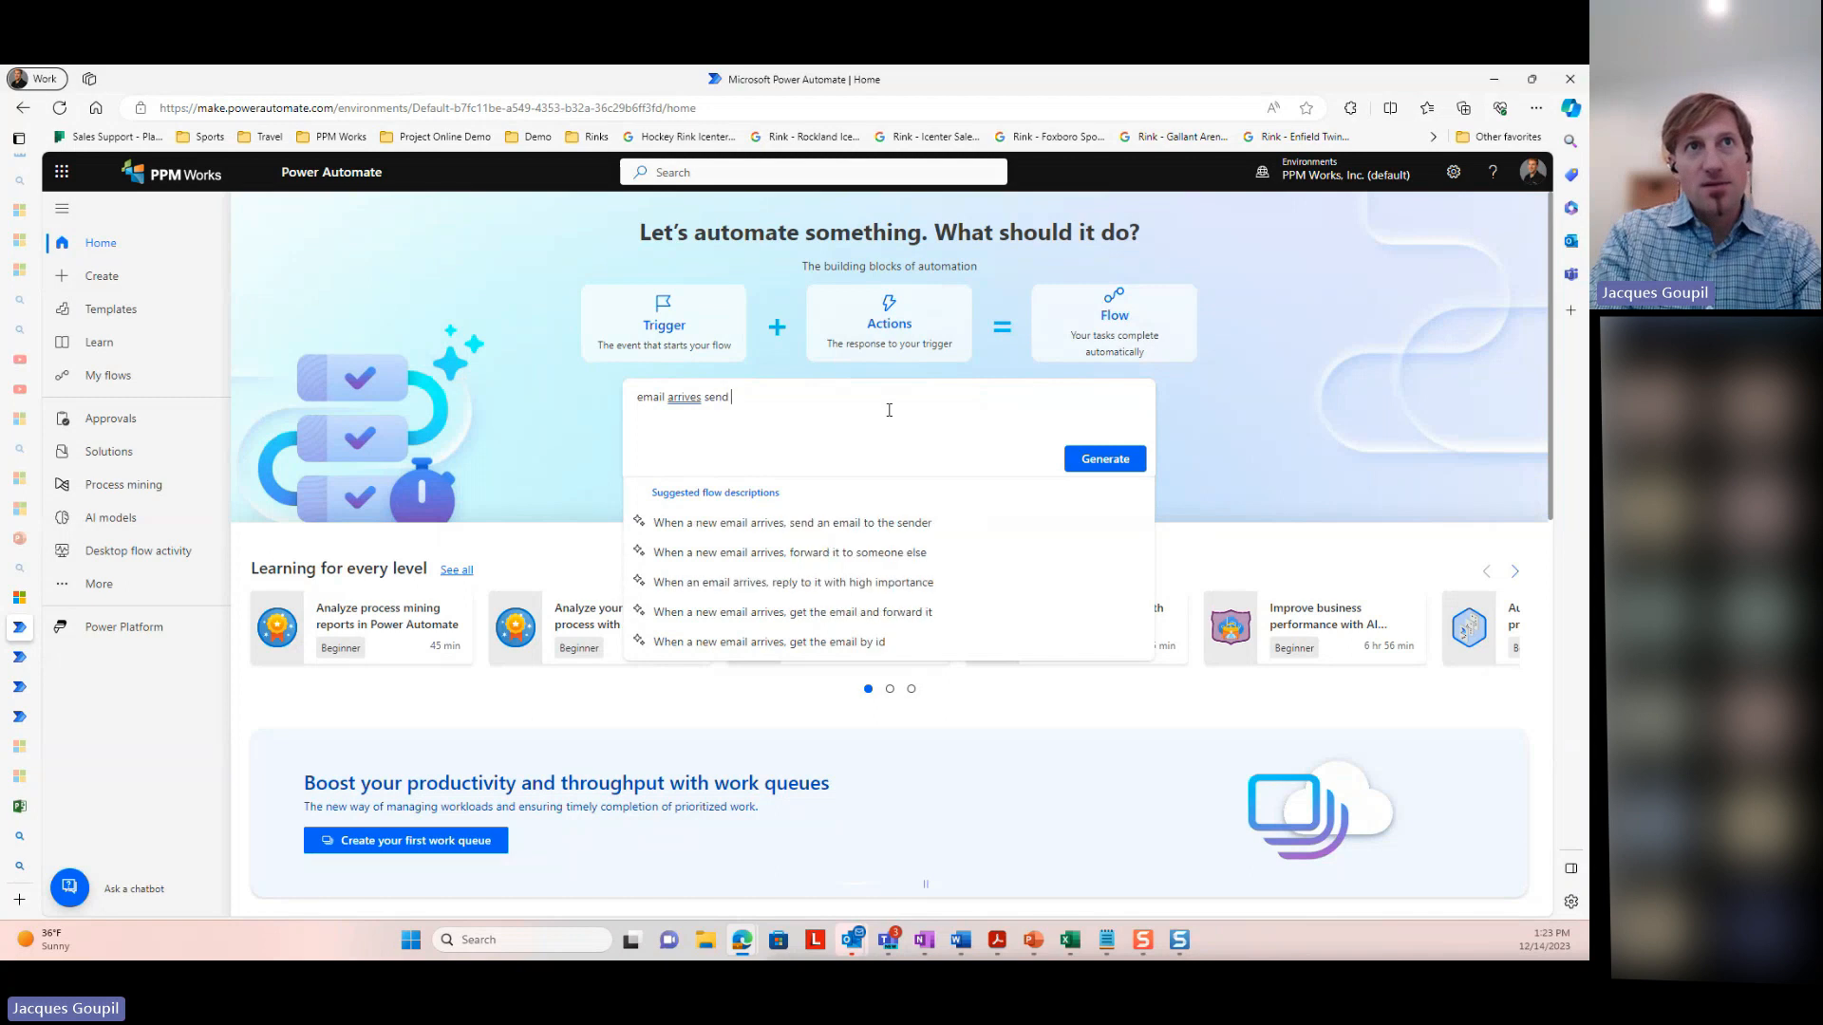
pyautogui.write('teams ')
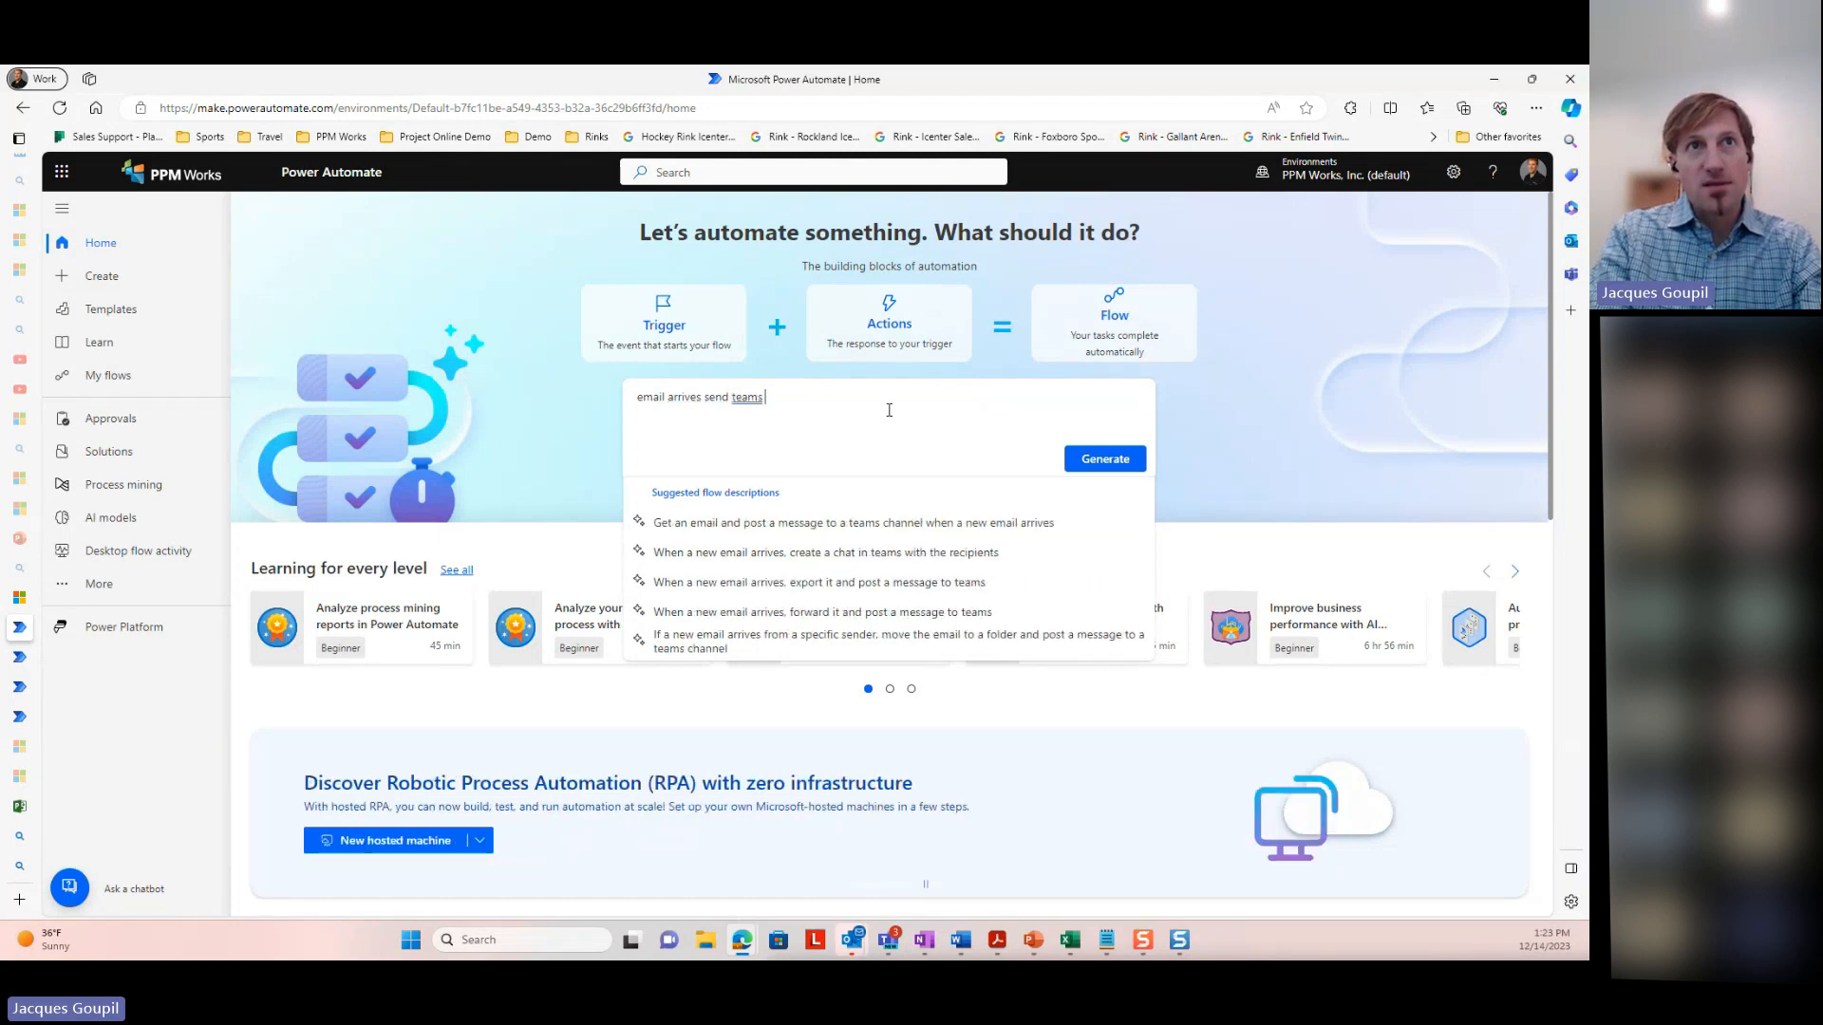
pyautogui.write('alert')
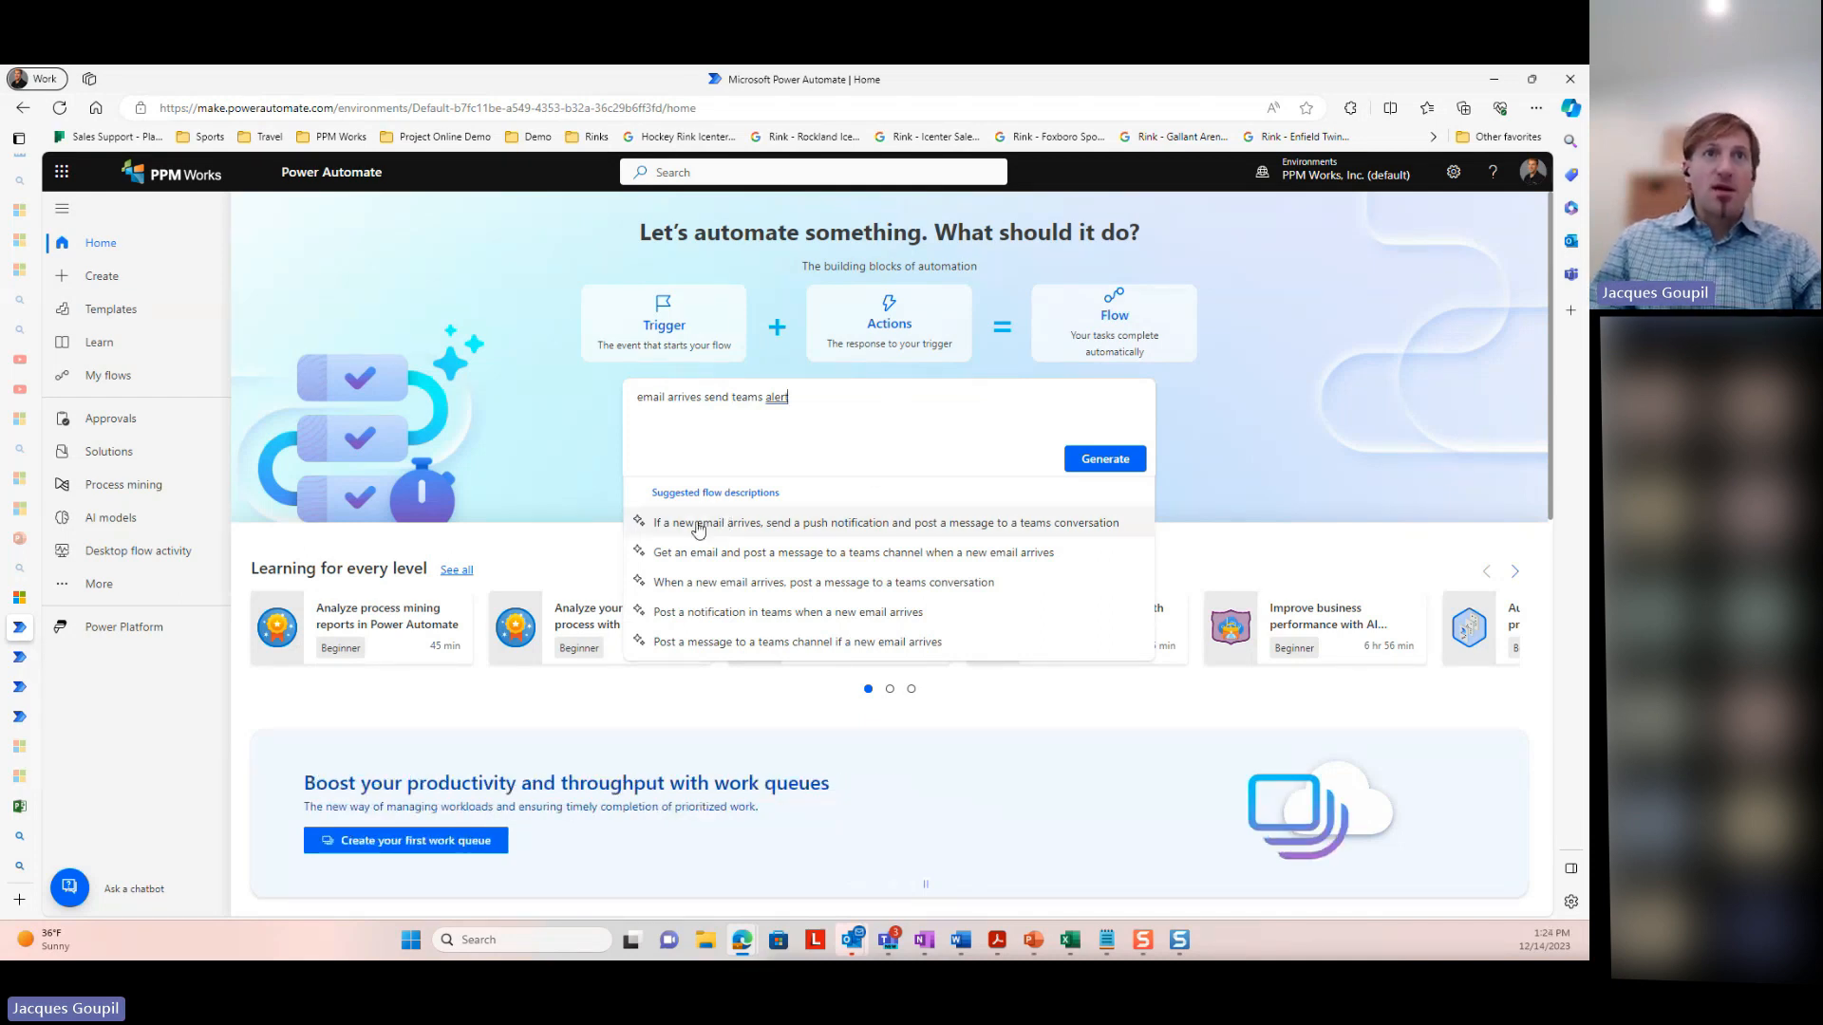
# Create the flow from the suggestion "If a new email arrives, send a push notification and post a message to a teams conversation"
pyautogui.click(947, 527)
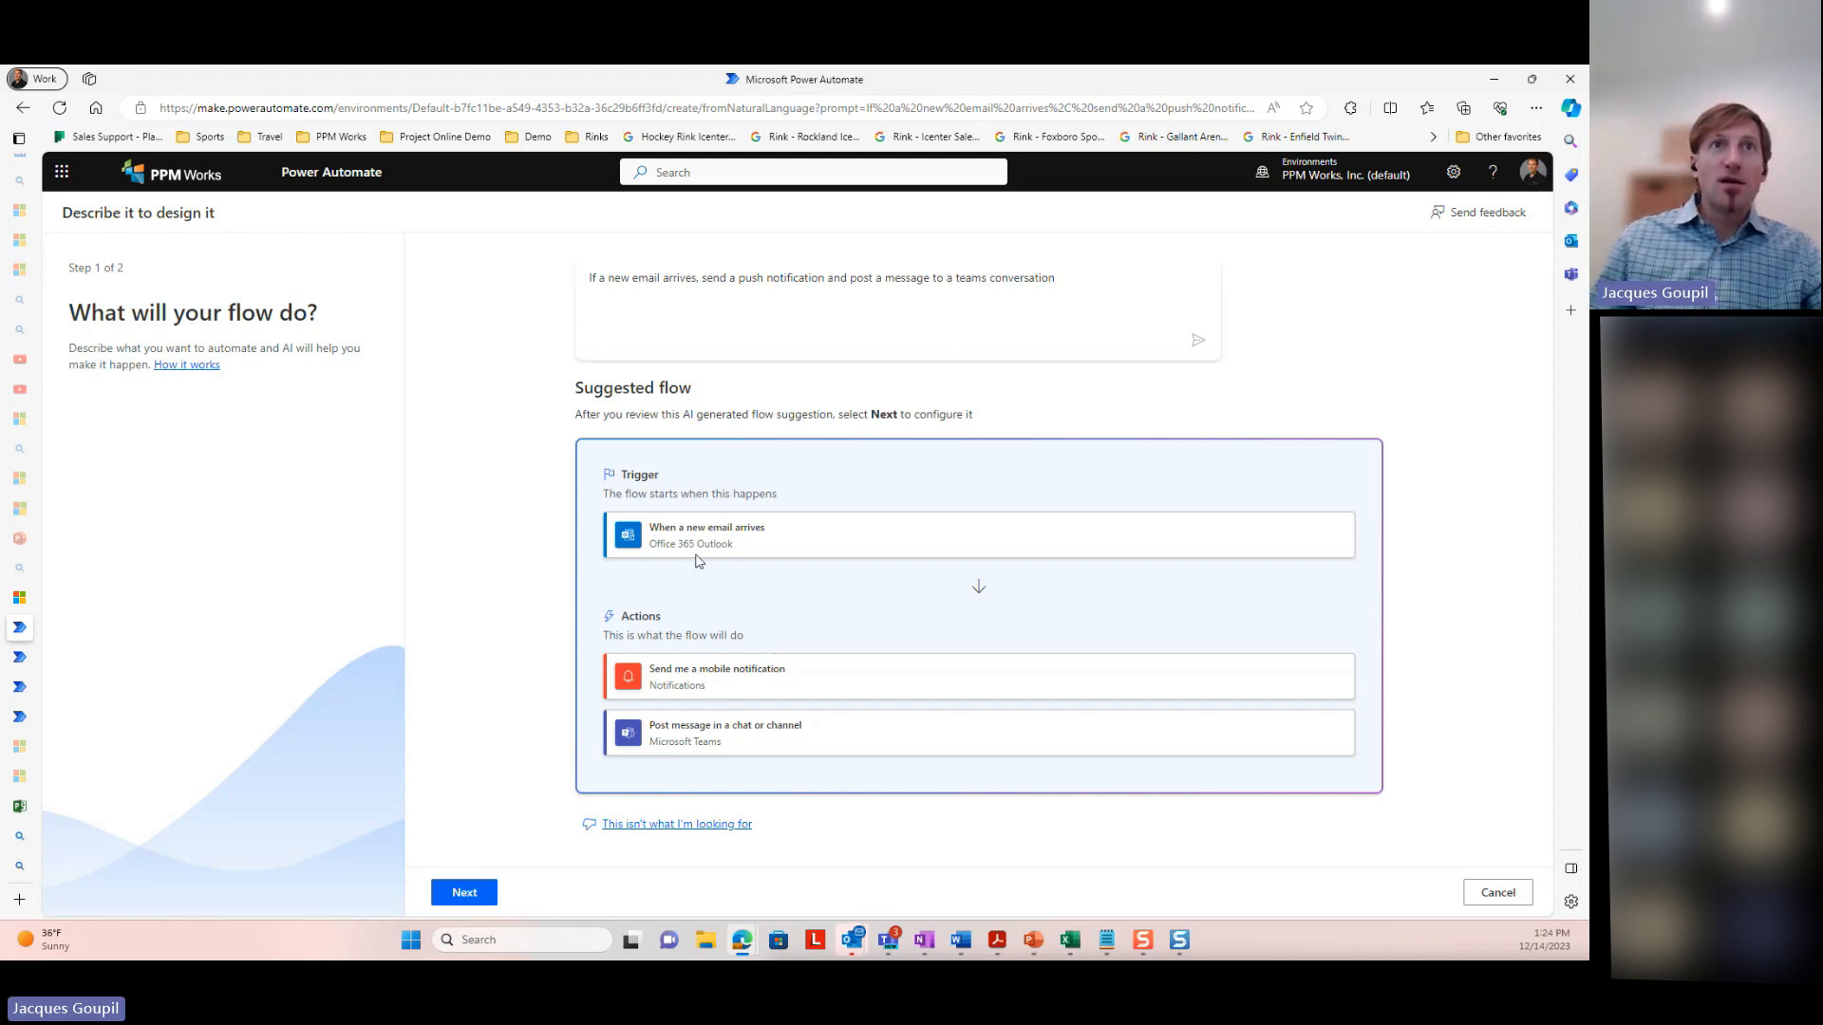
pyautogui.click(463, 897)
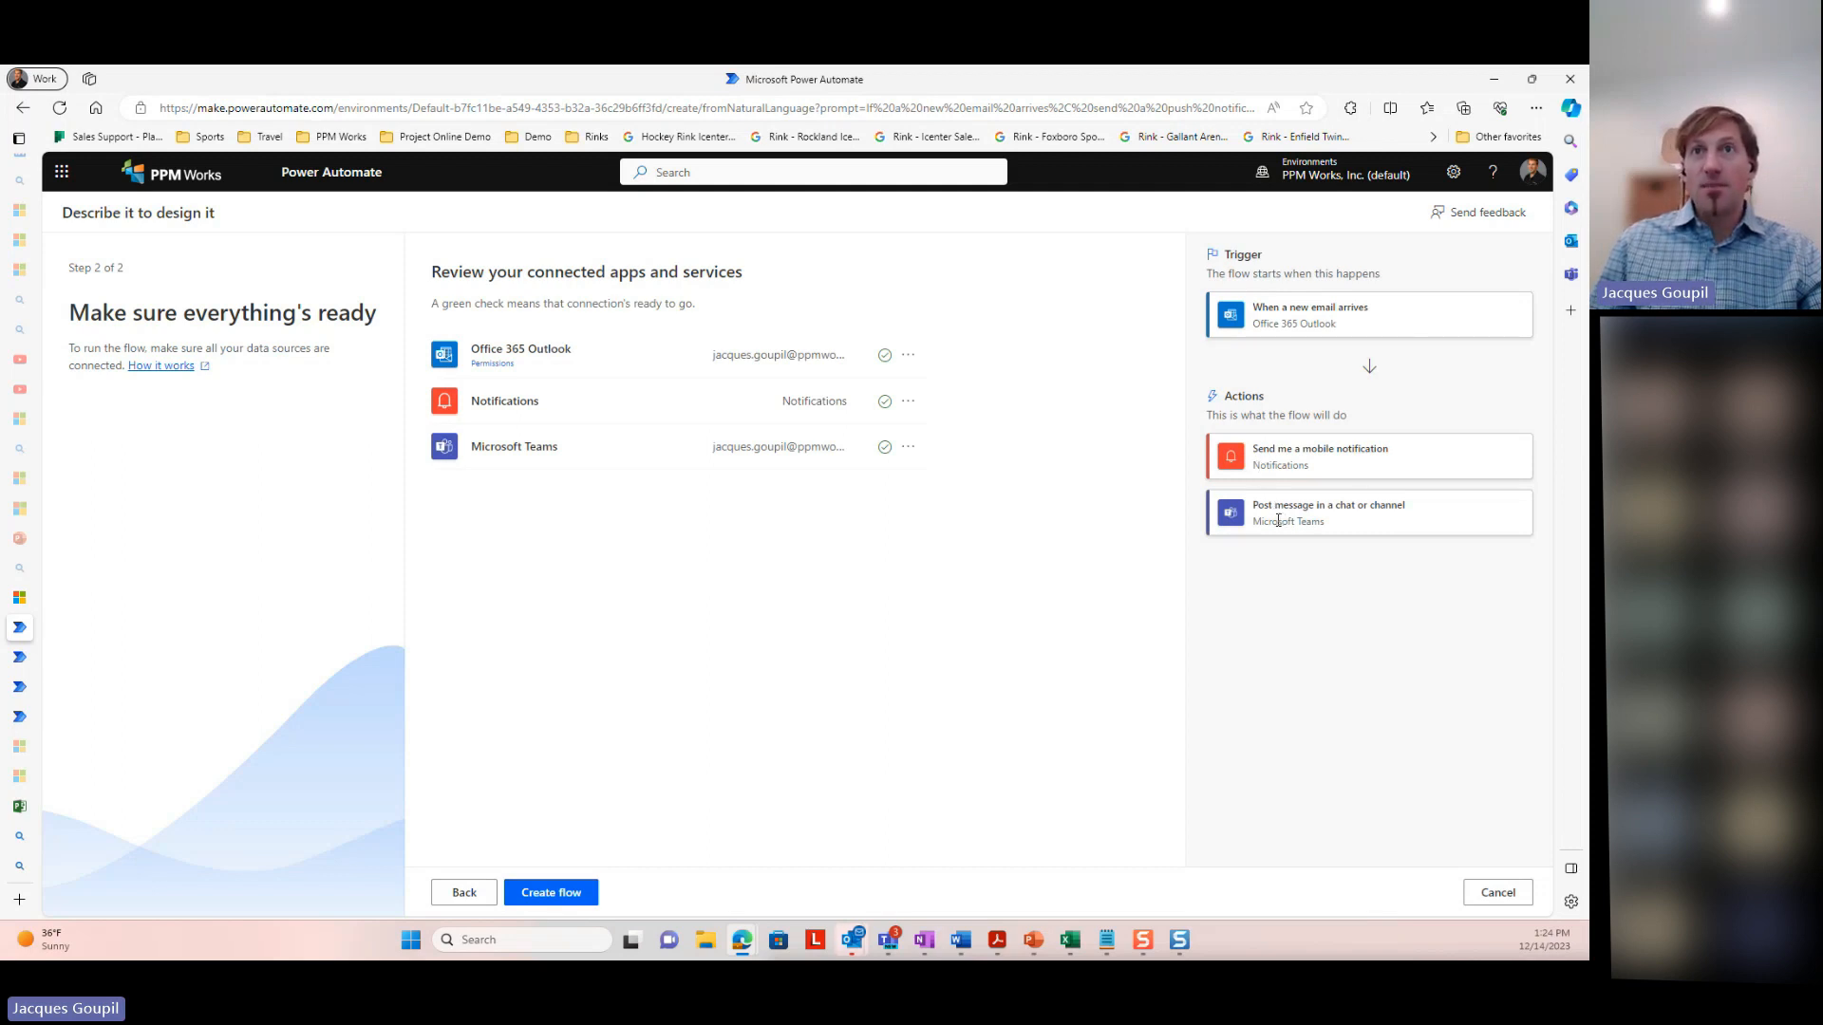
pyautogui.click(572, 898)
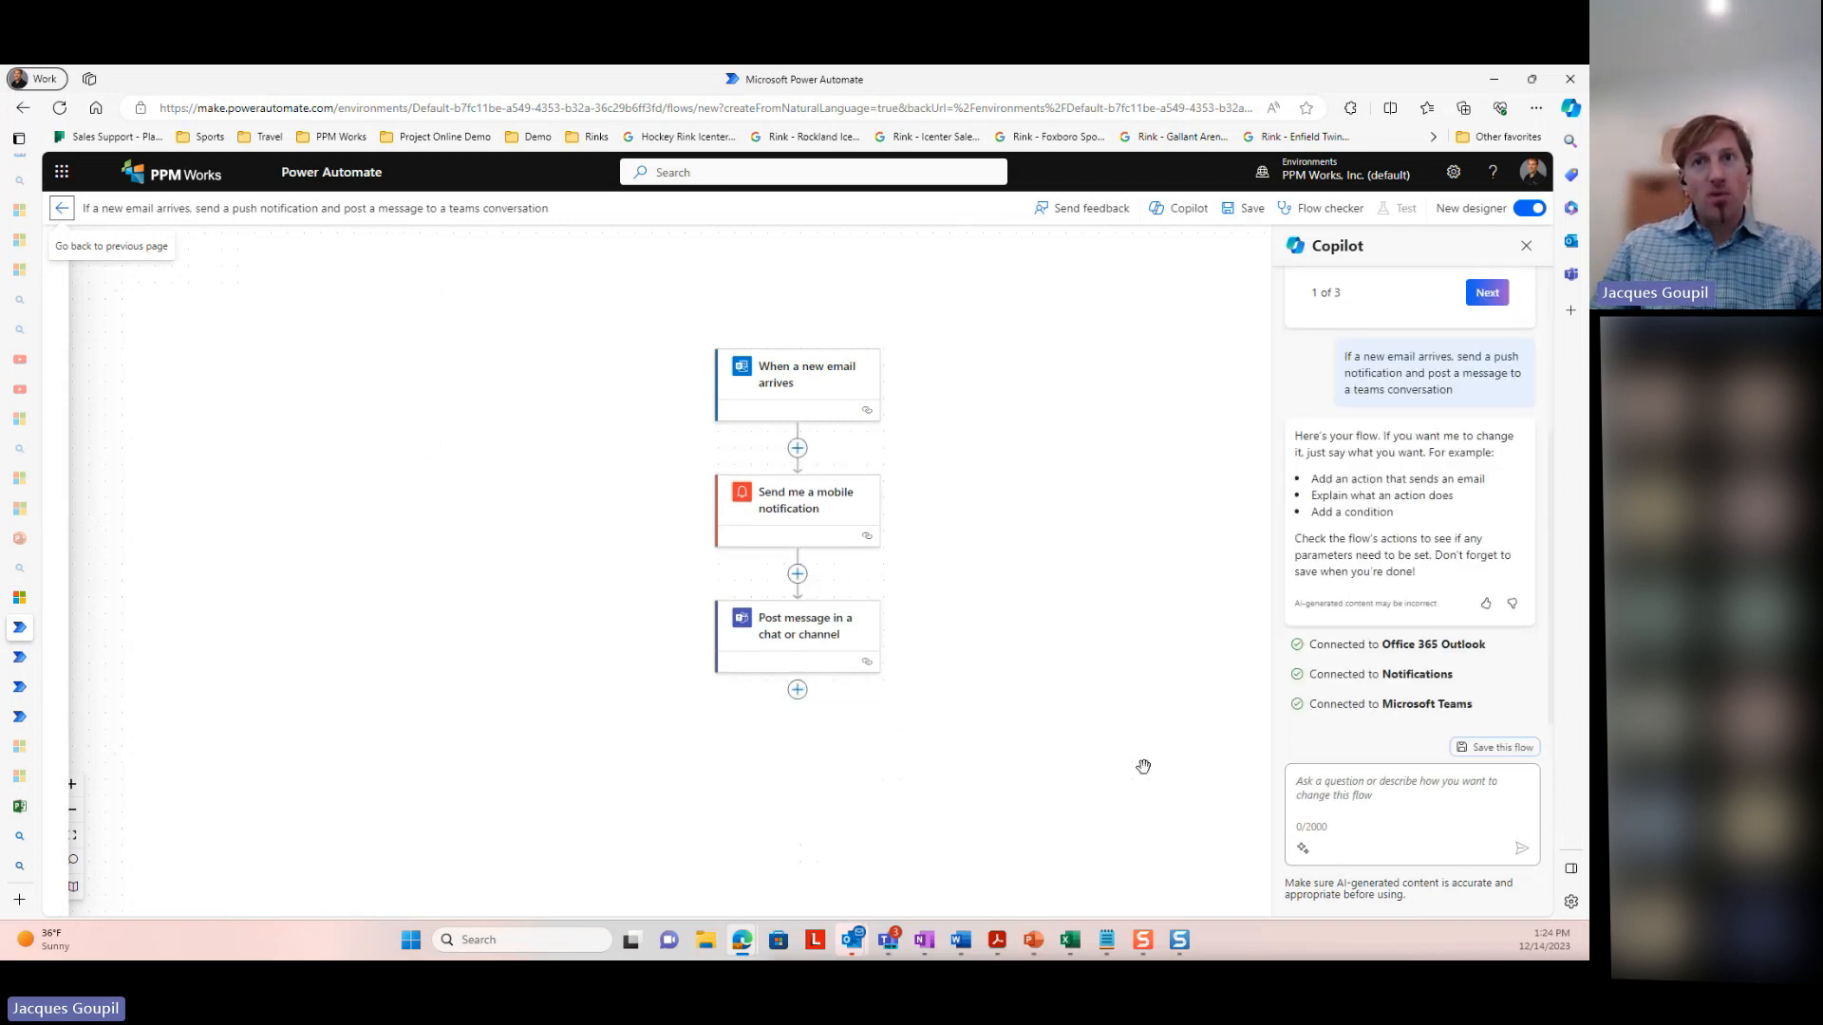
# Submit the request "Send an email to my manager" to Copilot for the new flow
pyautogui.click(1326, 786)
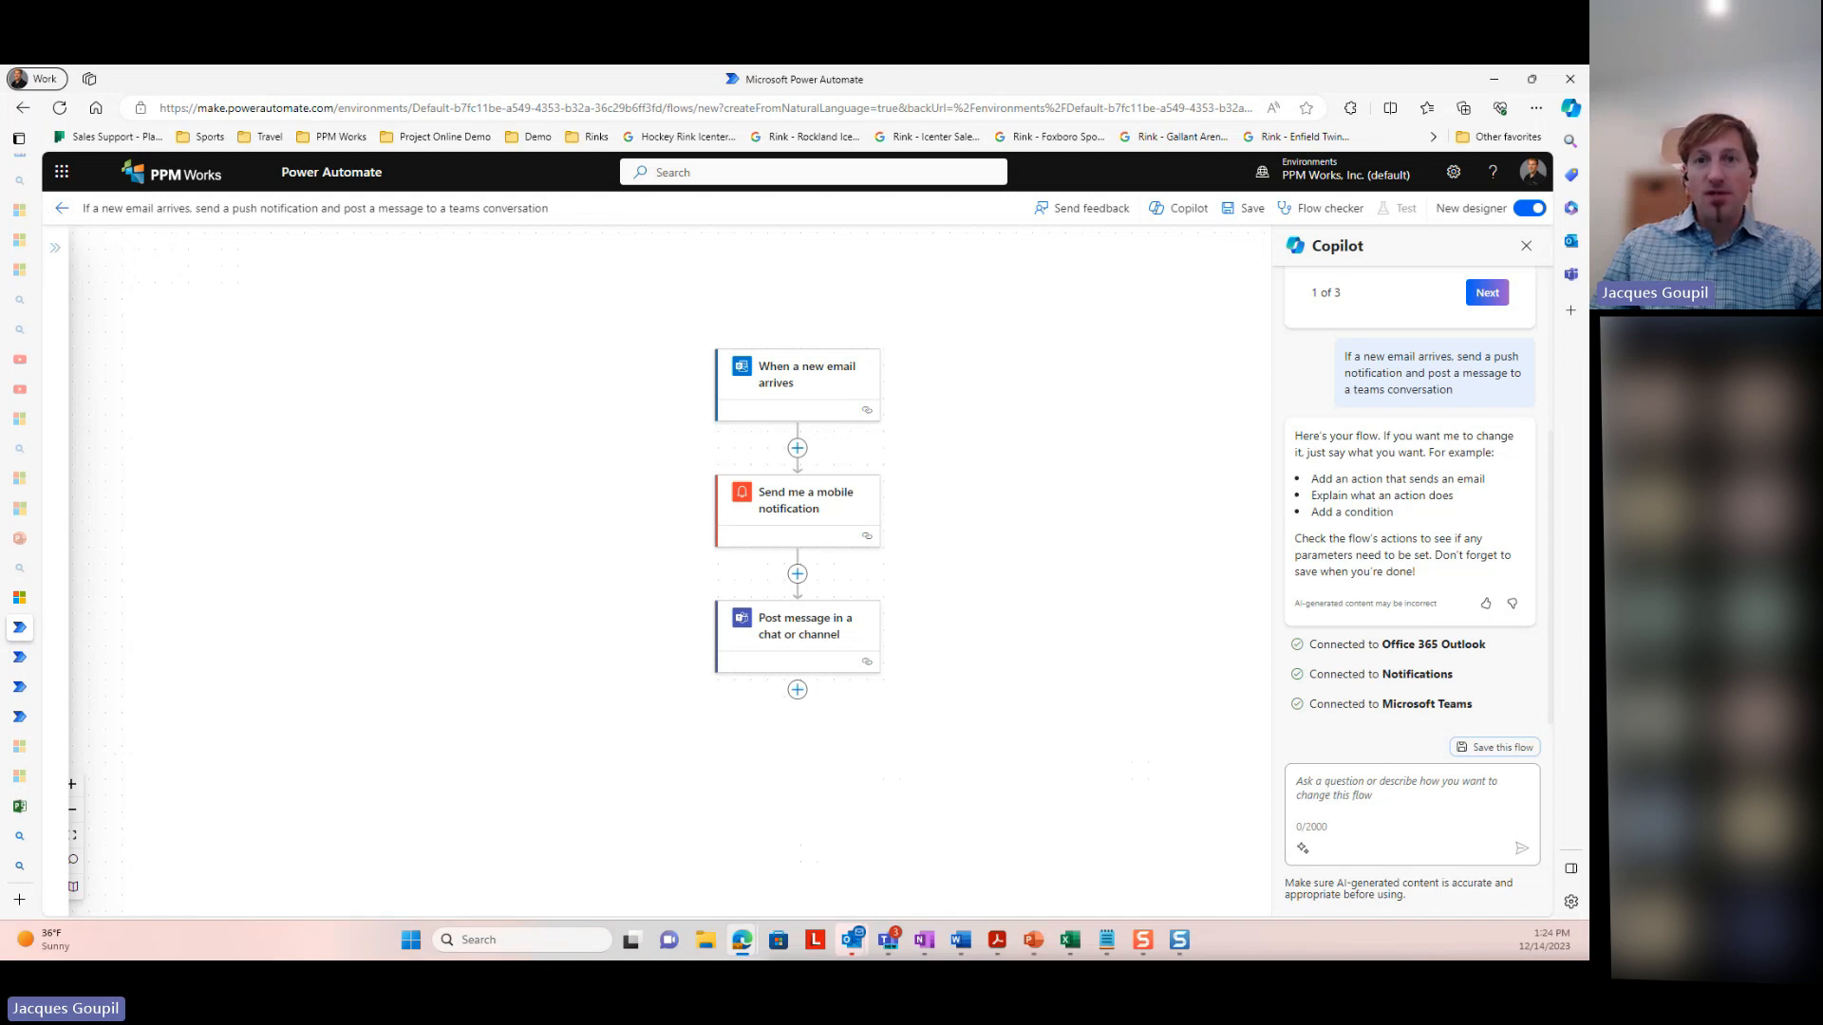
pyautogui.hotkey('alt', 'Tab')
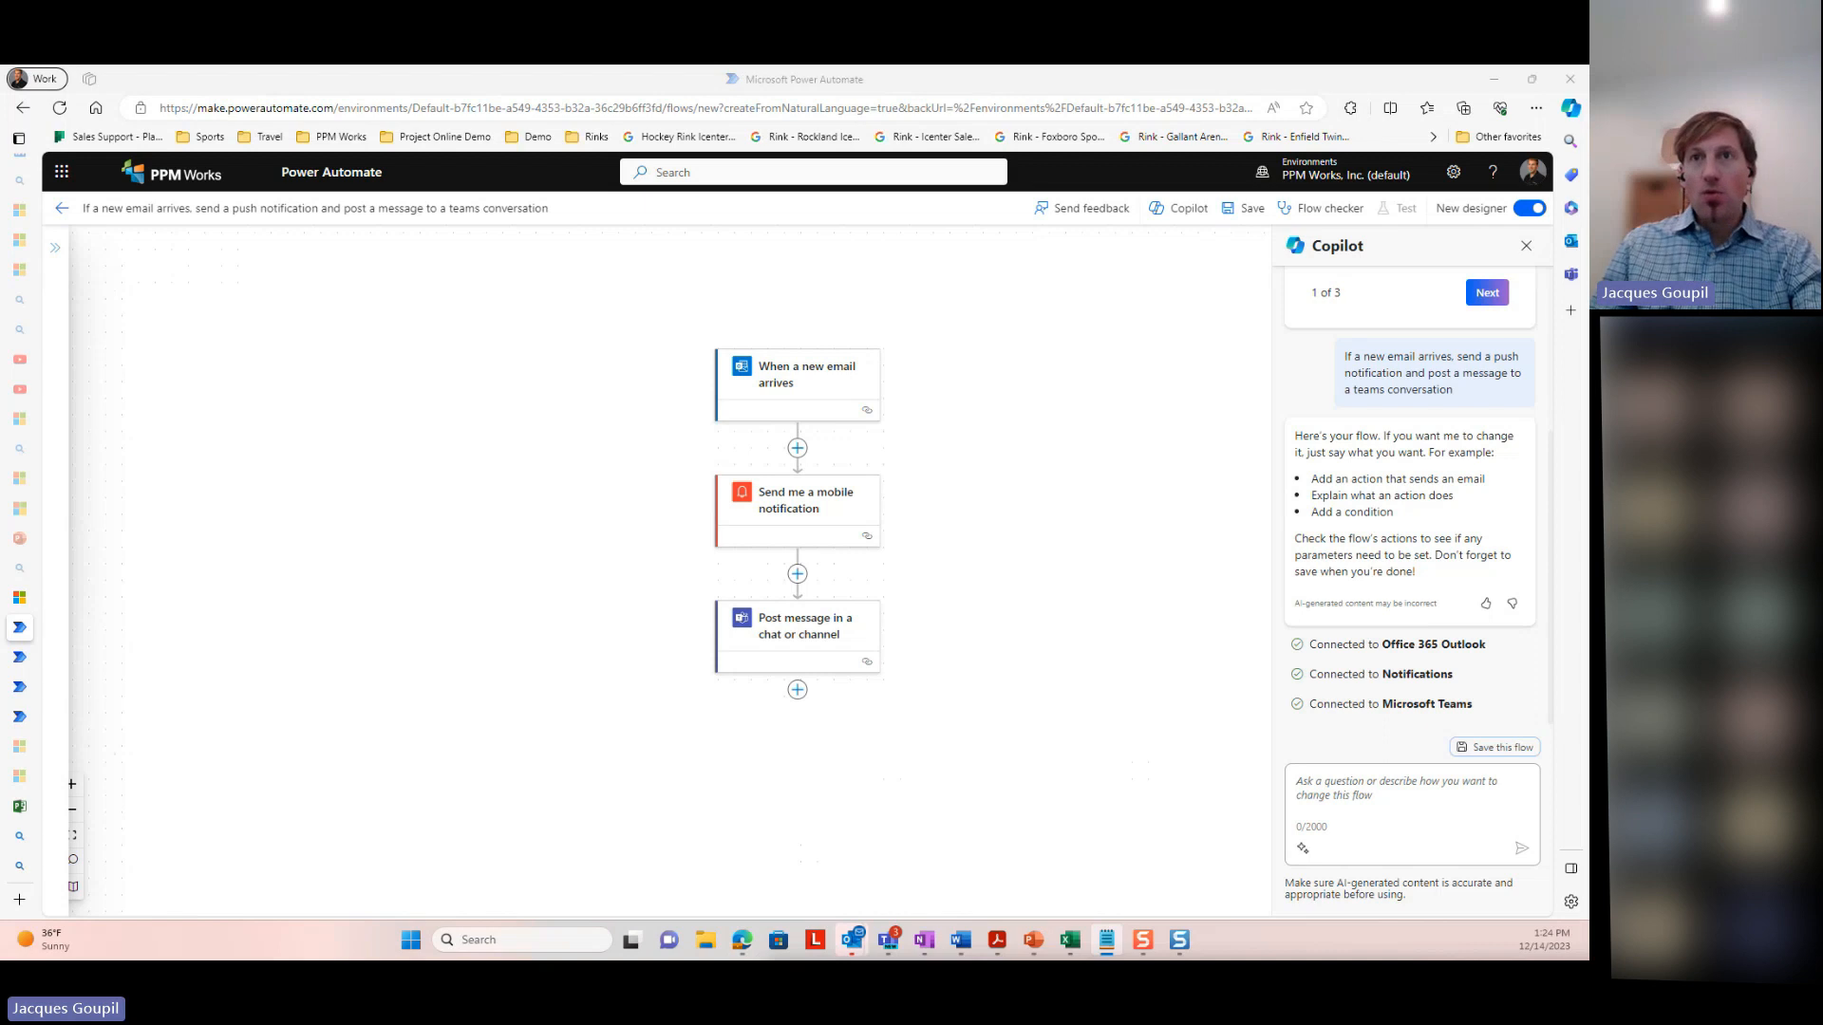
pyautogui.click(1365, 793)
pyautogui.write('Send an email to my manager')
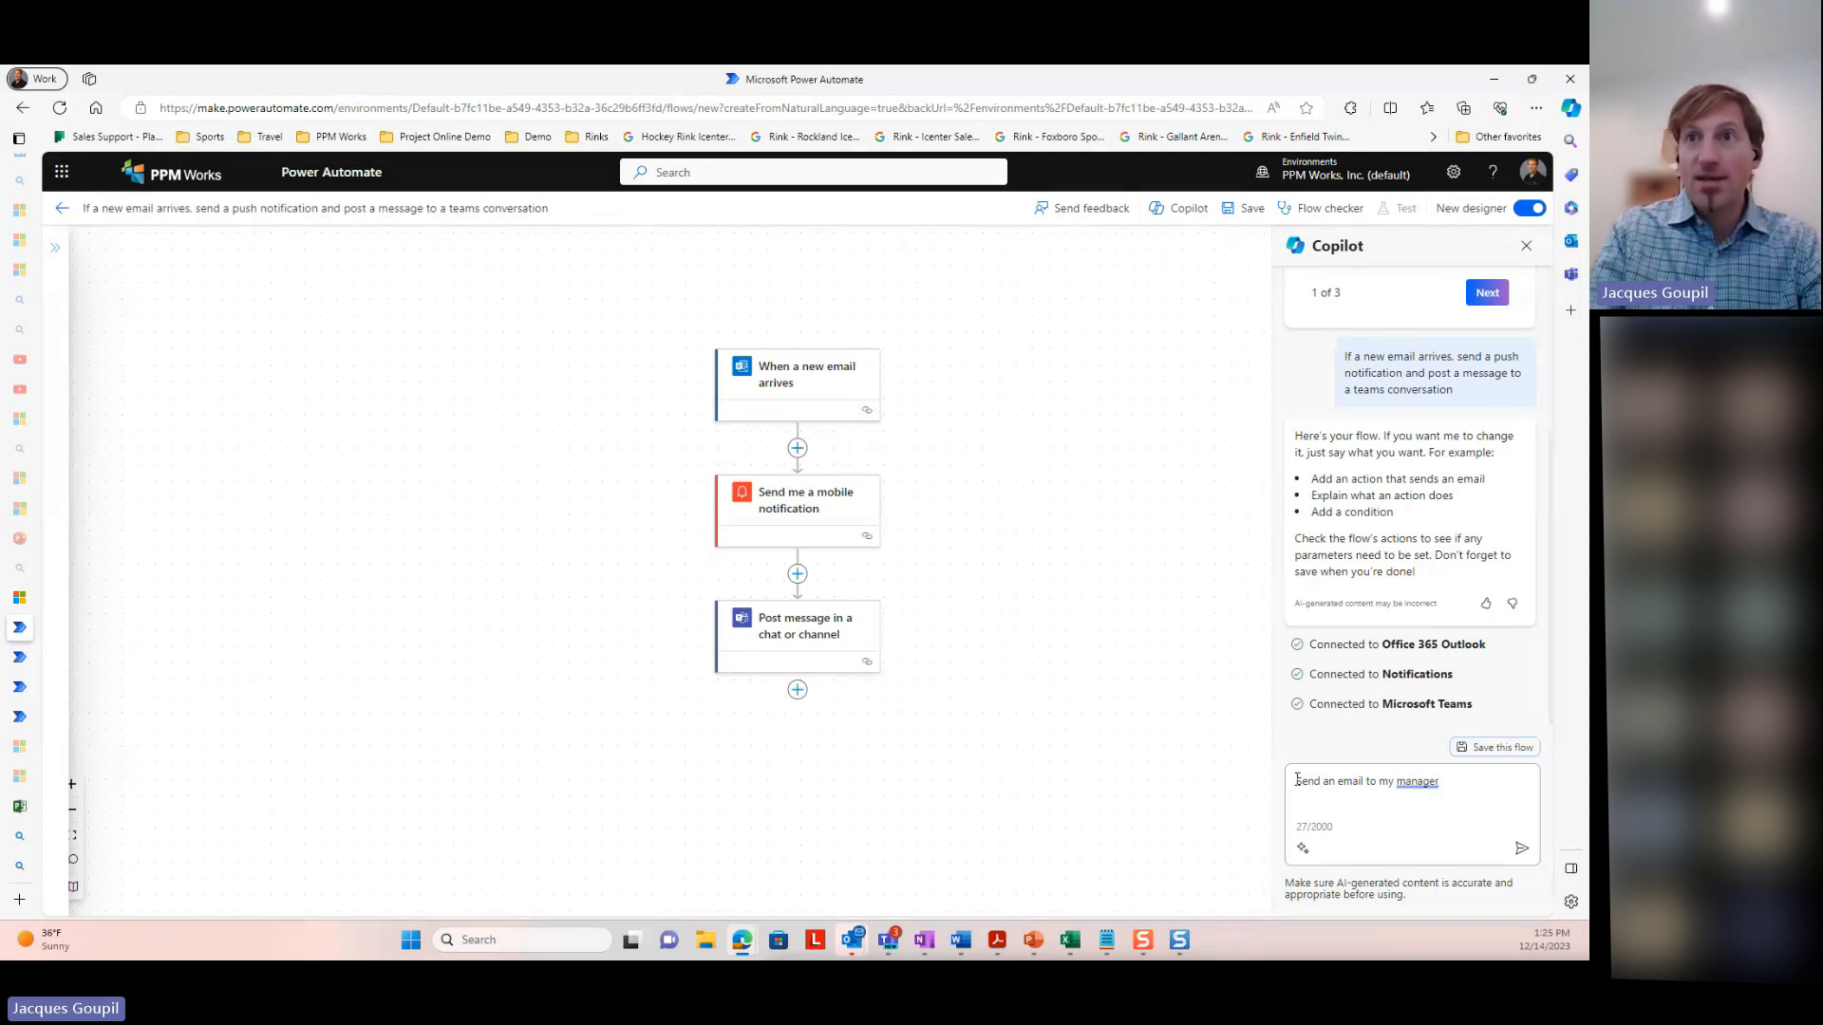
pyautogui.click(1521, 848)
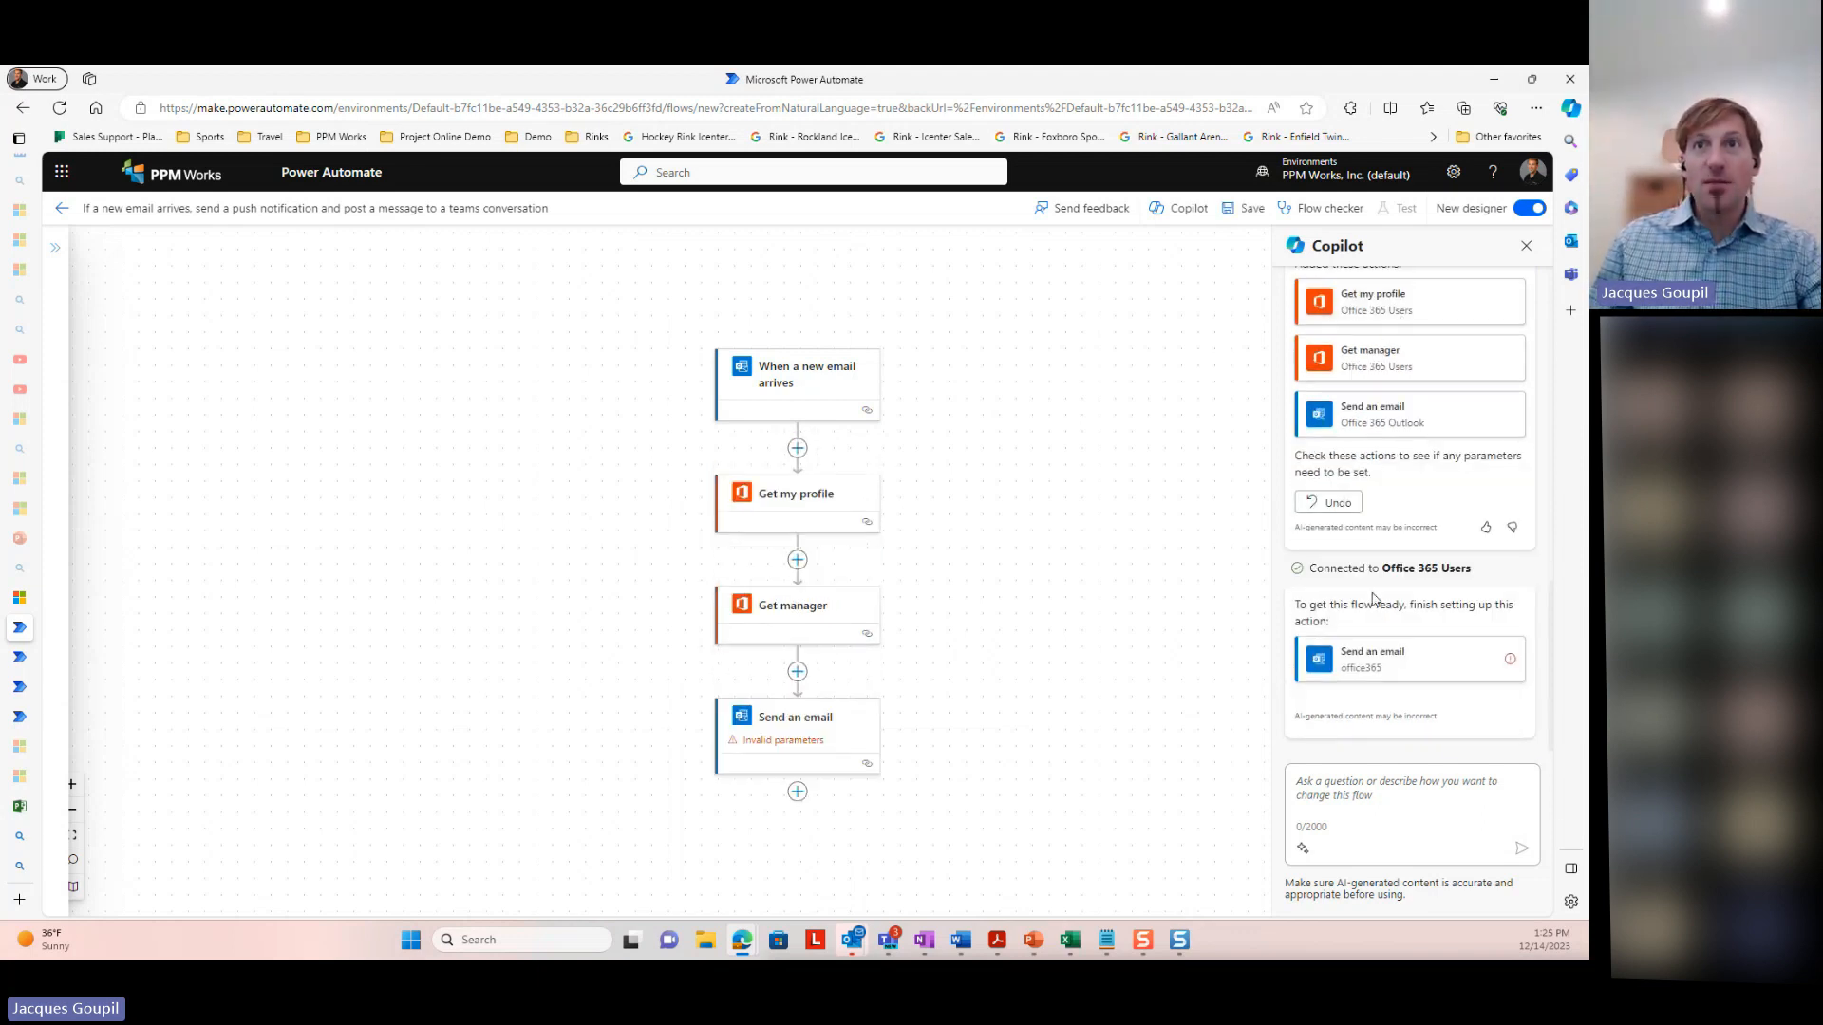
# Review the actions Copilot removed and added, and undo its last change to the flow
pyautogui.scroll(3, 1374, 598)
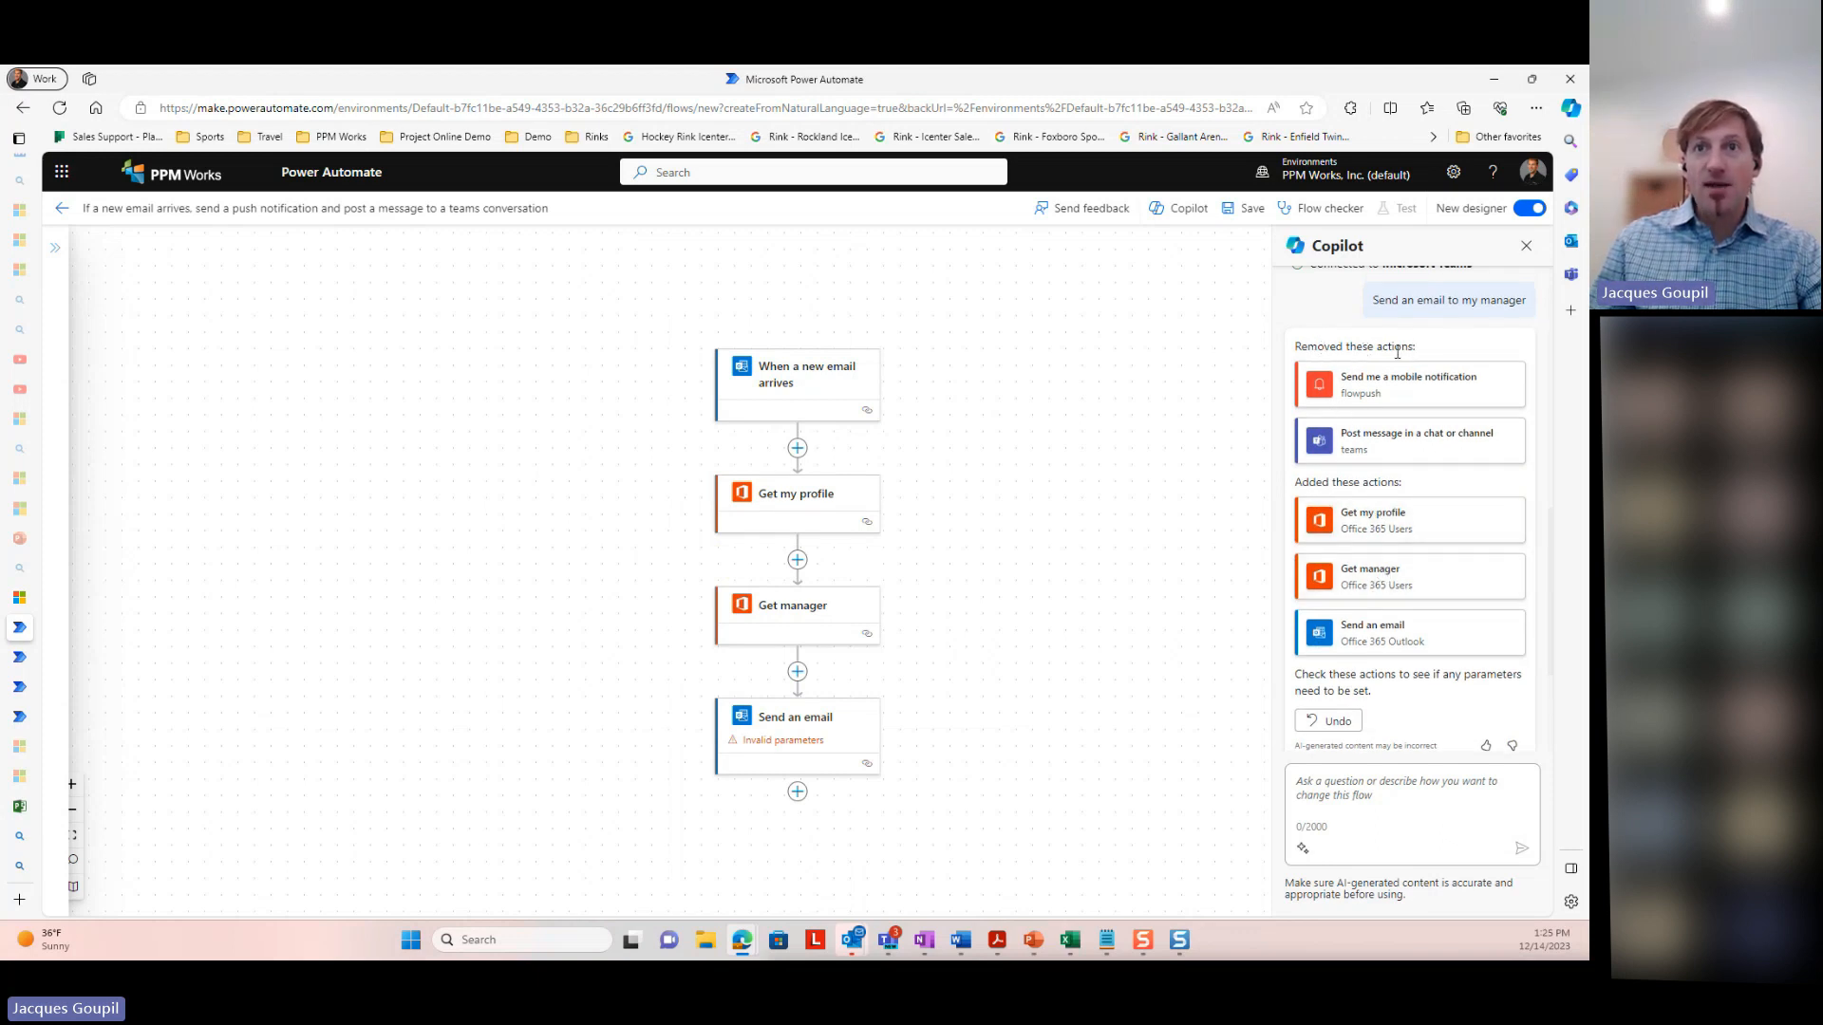
pyautogui.moveTo(1301, 344); pyautogui.dragTo(1422, 629)
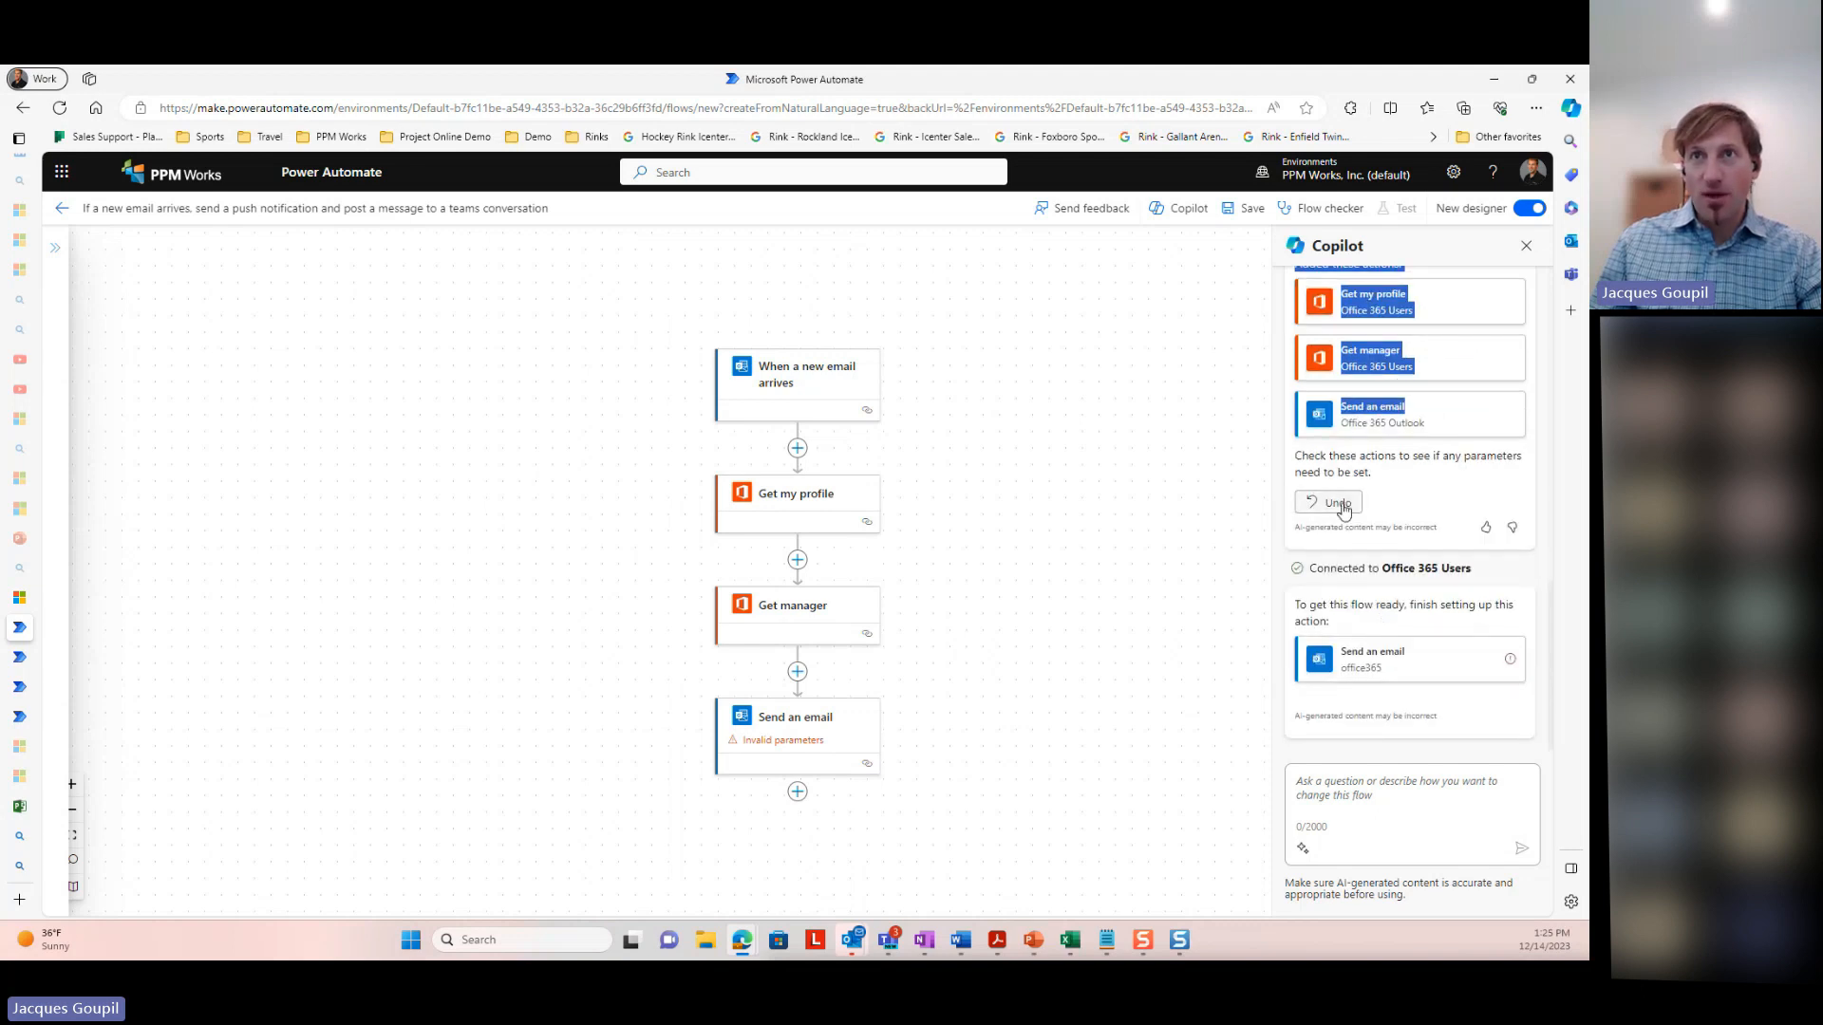
pyautogui.click(1343, 509)
pyautogui.click(810, 616)
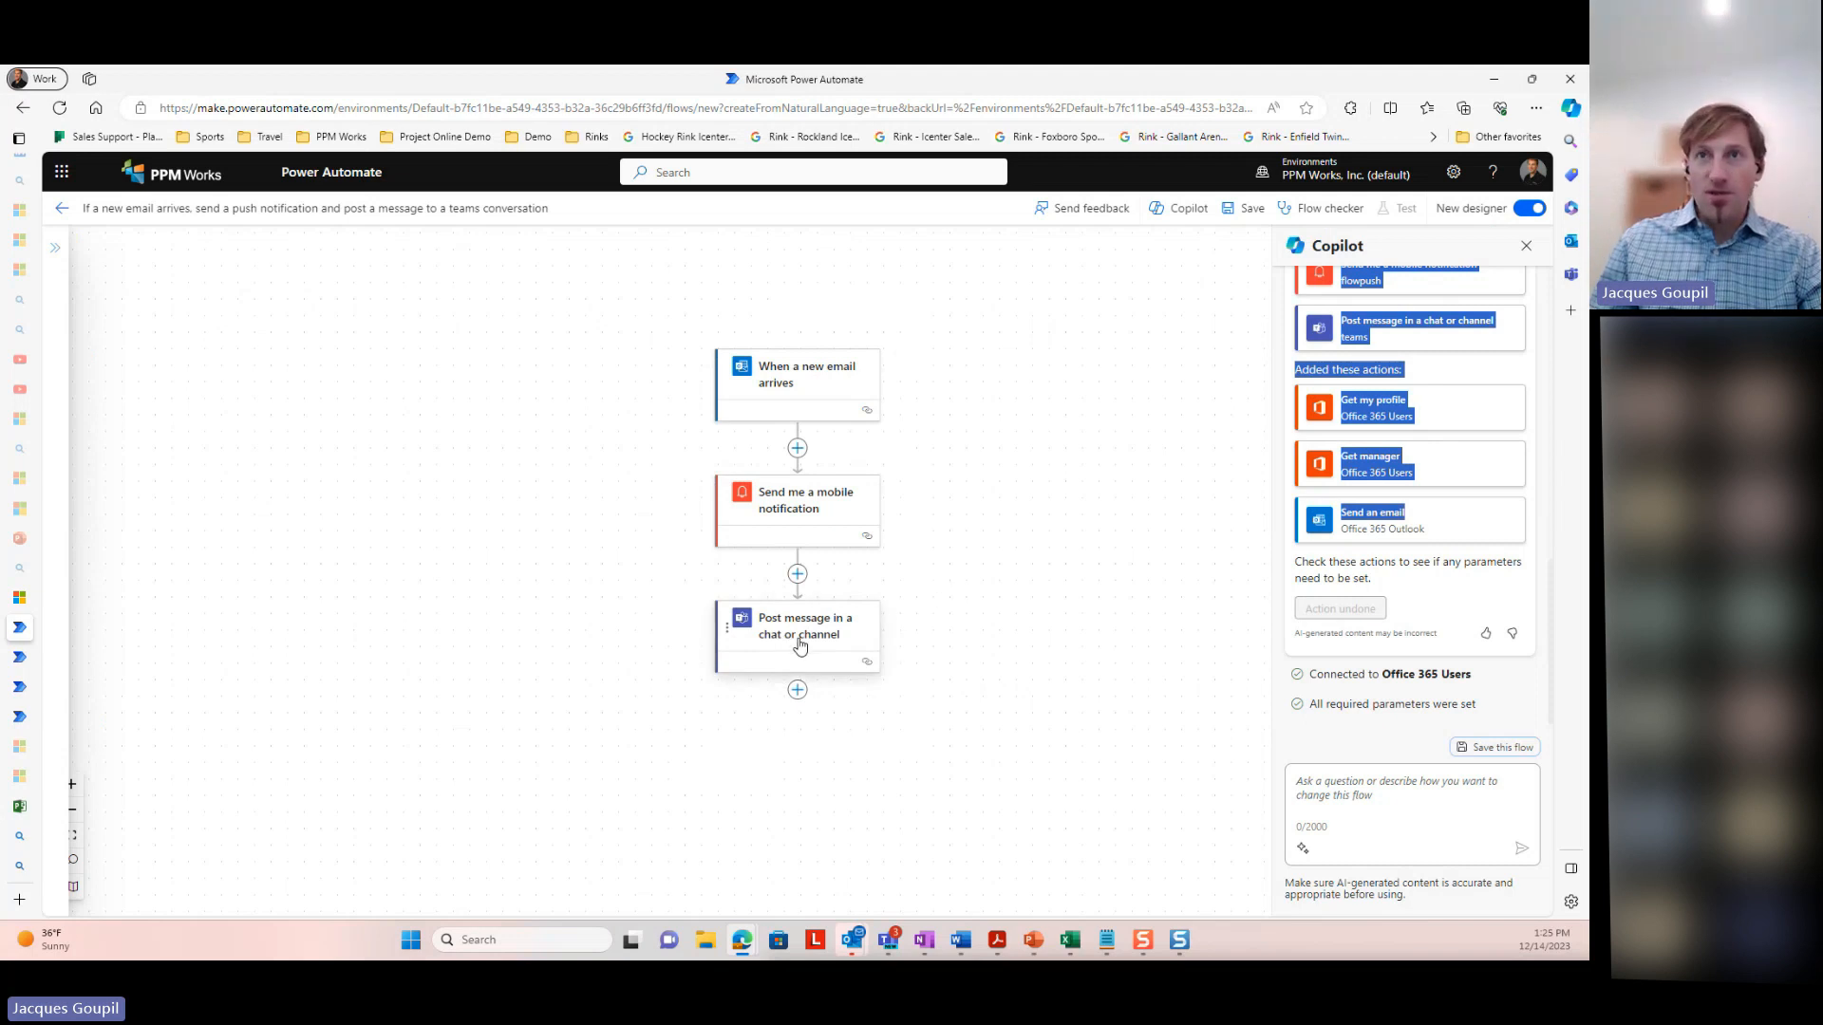
# Ask Copilot to "Add to this flow to send an email to copy my manager on a Teams message"
pyautogui.click(1336, 796)
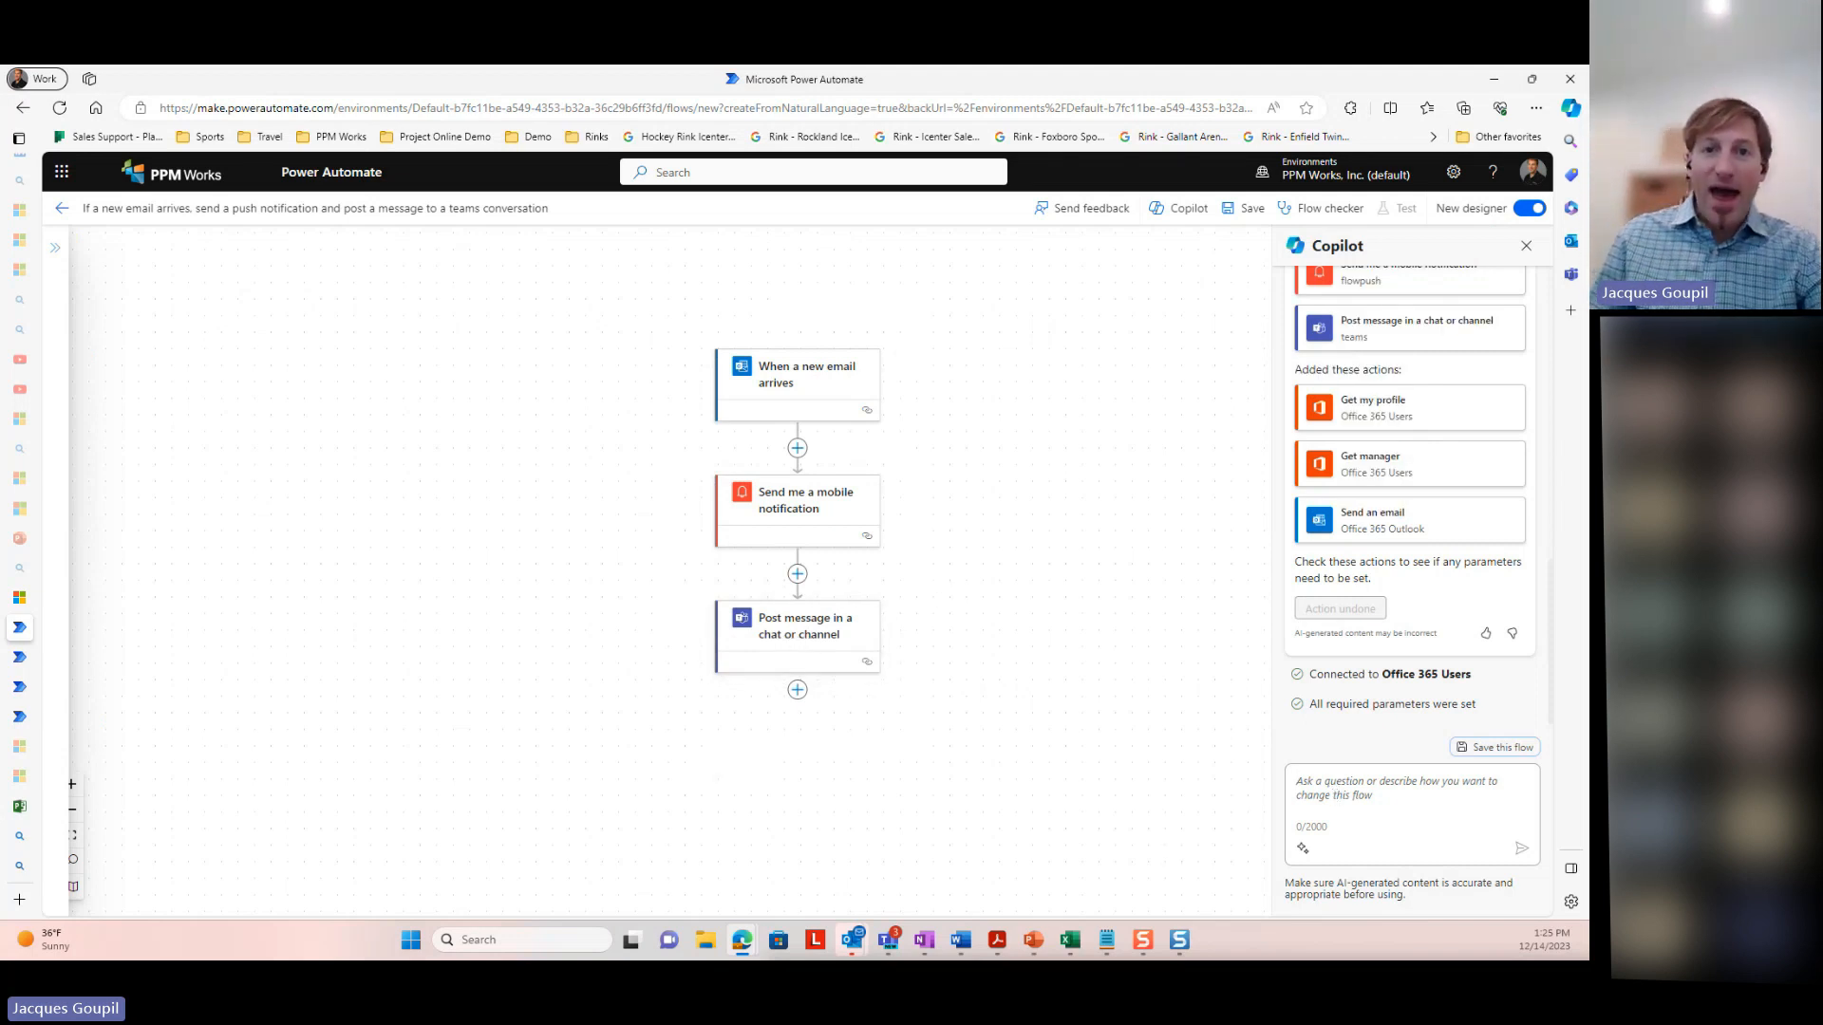
pyautogui.hotkey('alt', 'Tab')
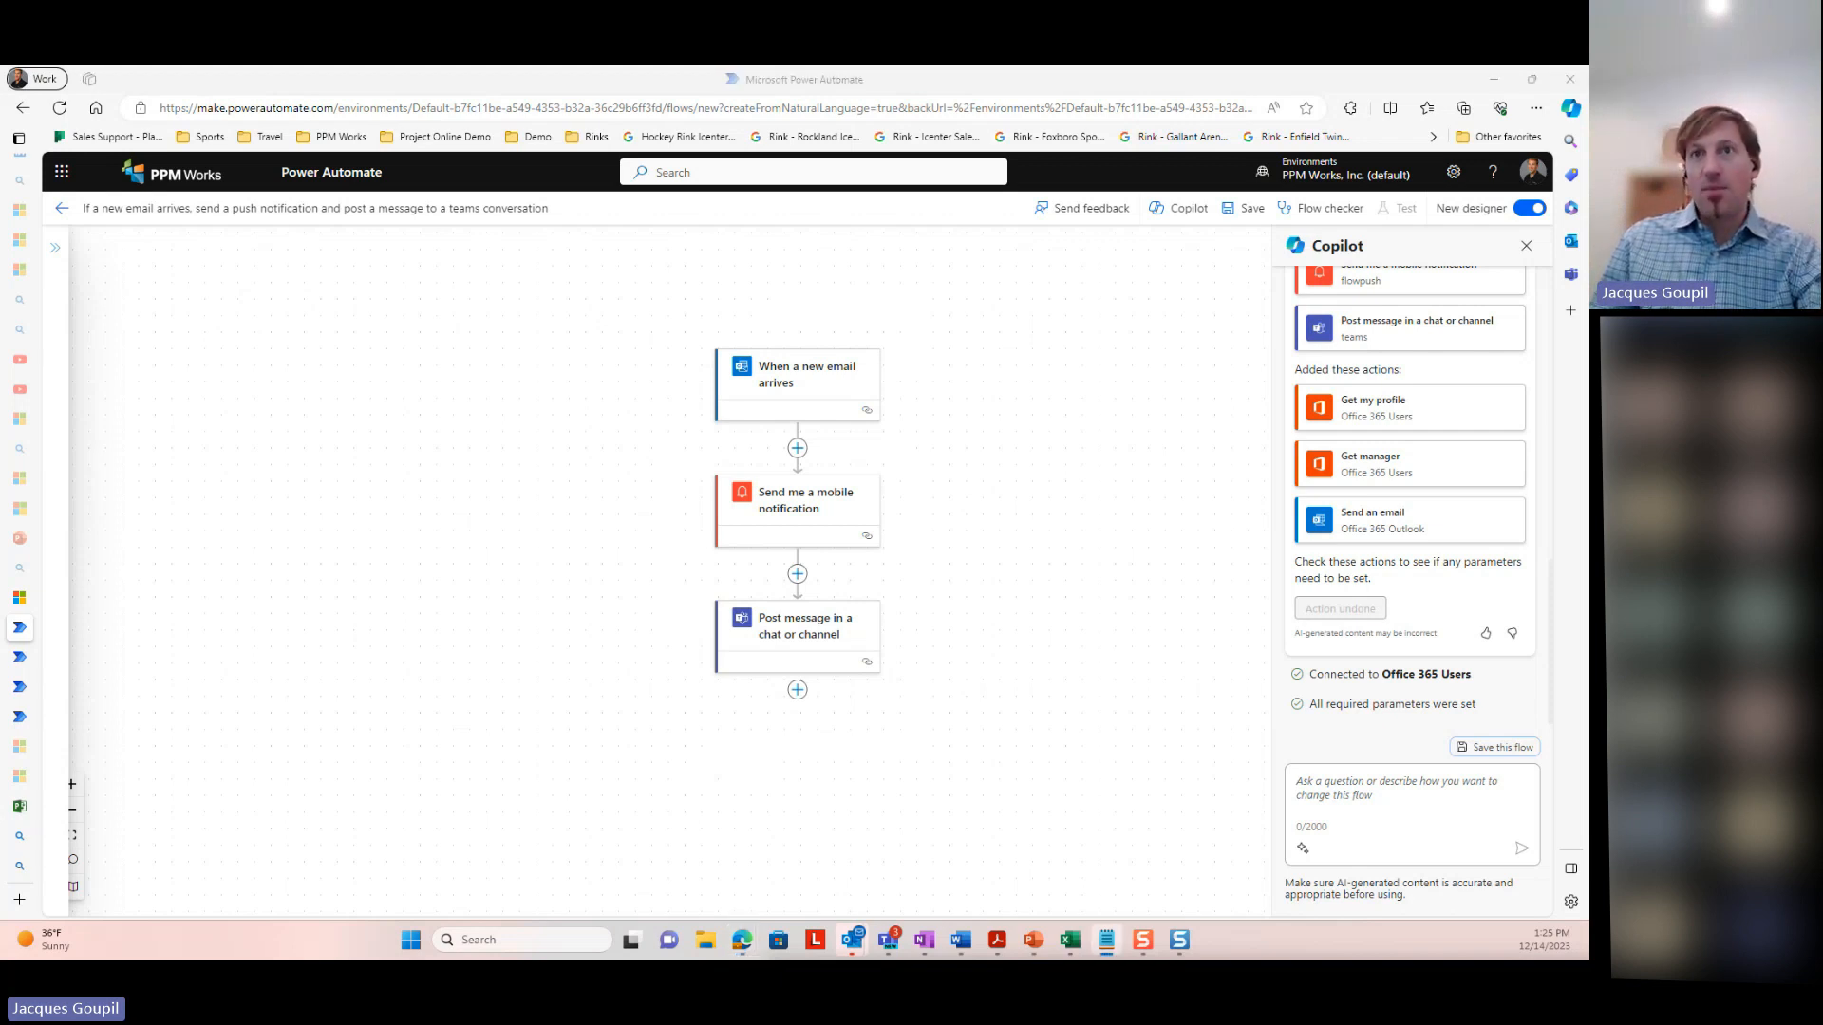
pyautogui.hotkey('alt', 'Tab')
pyautogui.write('Add to this flow to send an email to copy my manager on a Teams message')
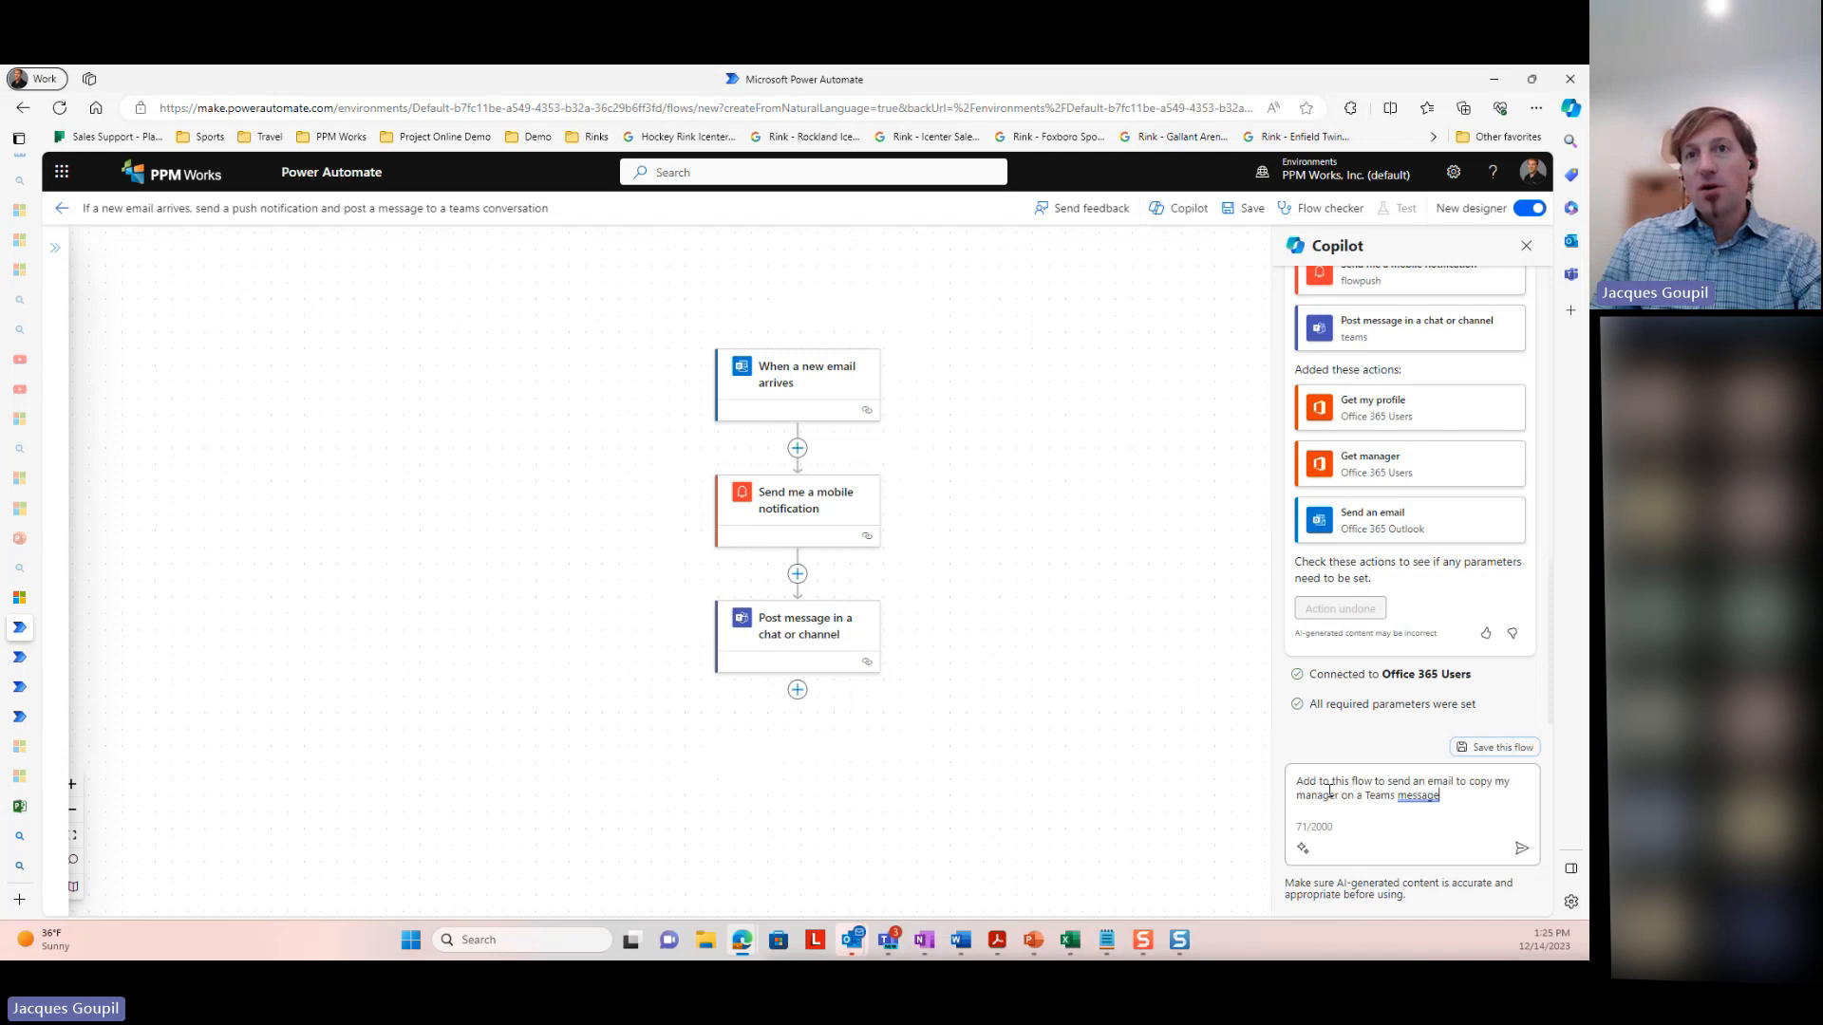
pyautogui.click(1520, 849)
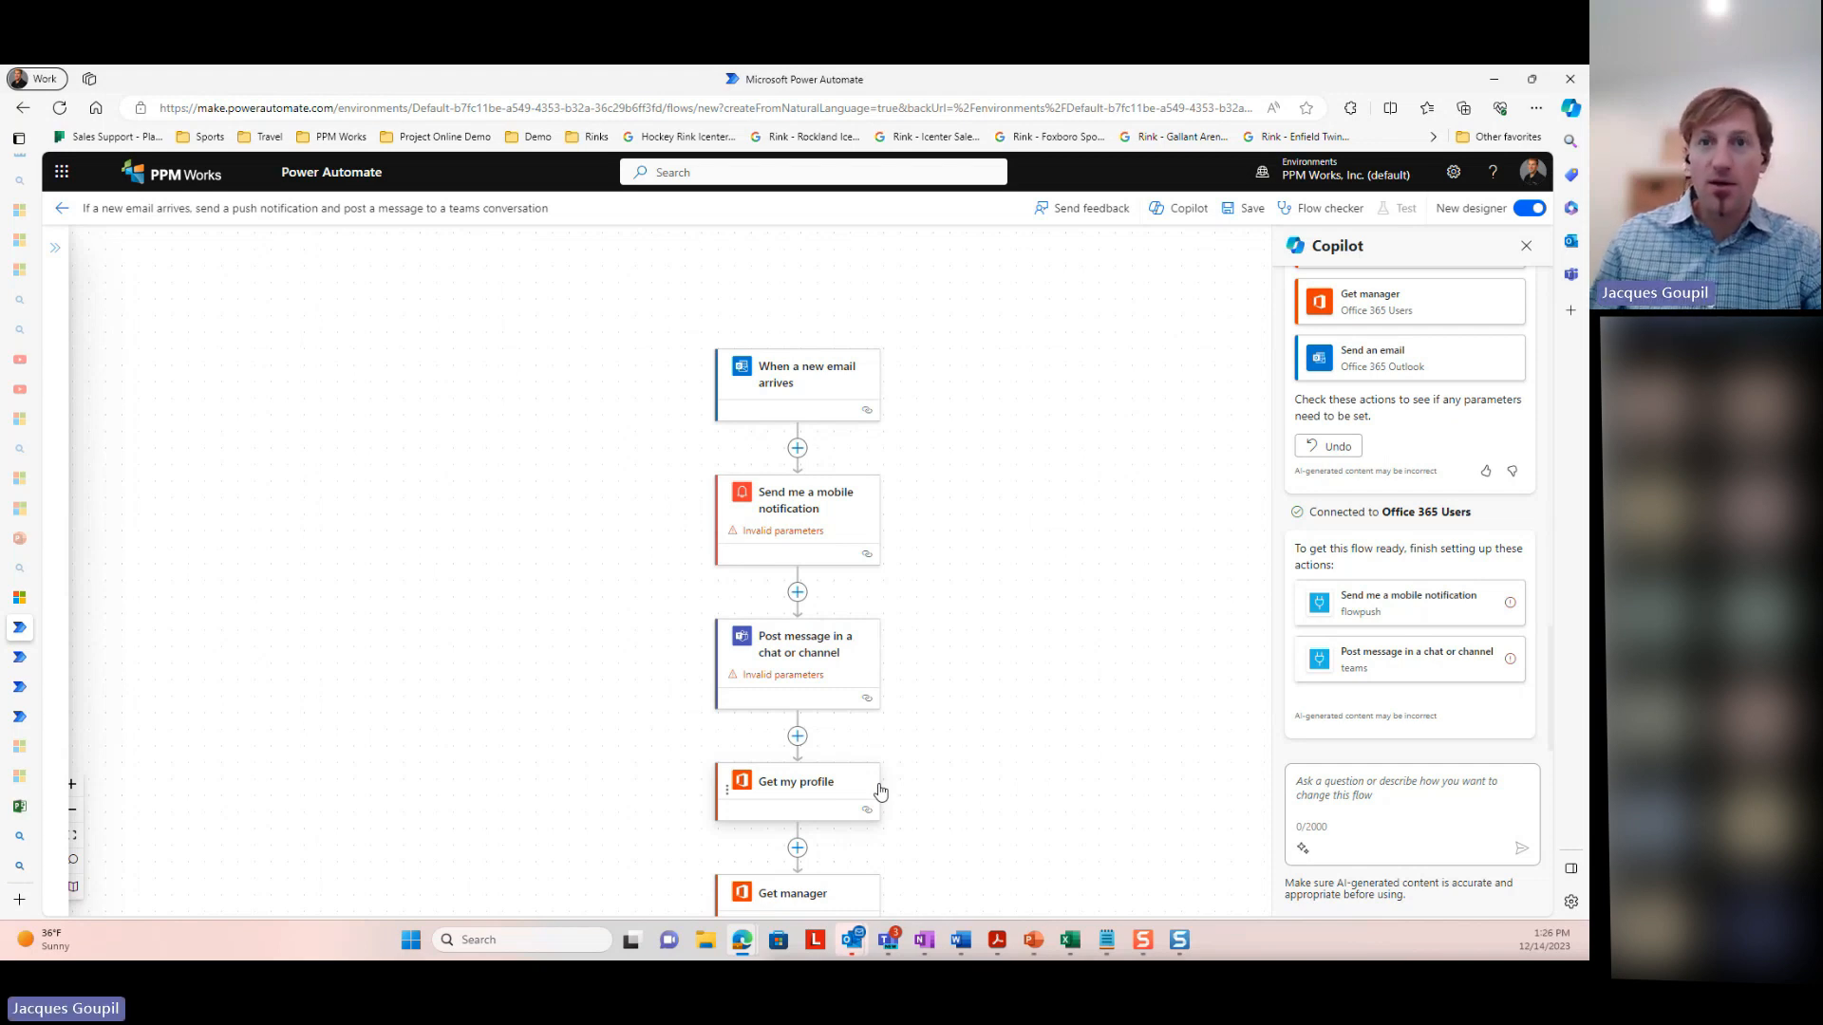
# Check the extended flow down to its last action and ask Copilot to "Add Teams post to the end of this flow"
pyautogui.scroll(-3, 997, 800)
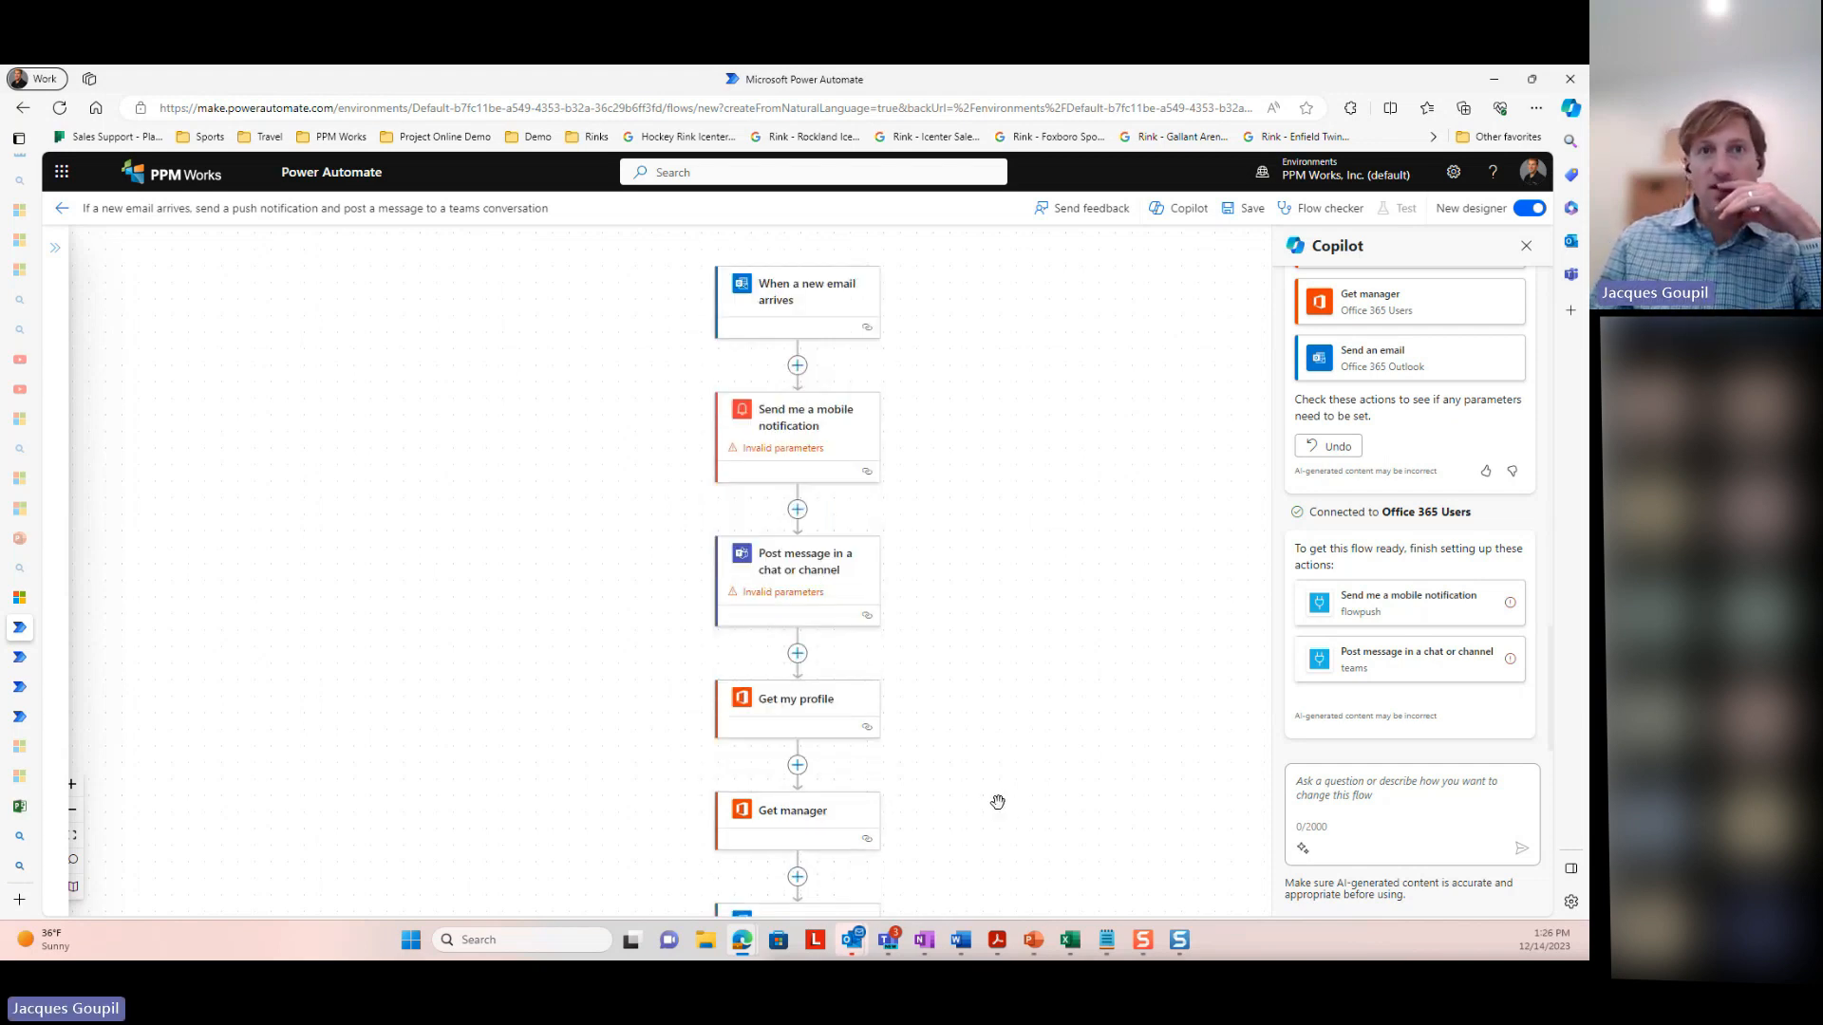
pyautogui.scroll(-2, 998, 802)
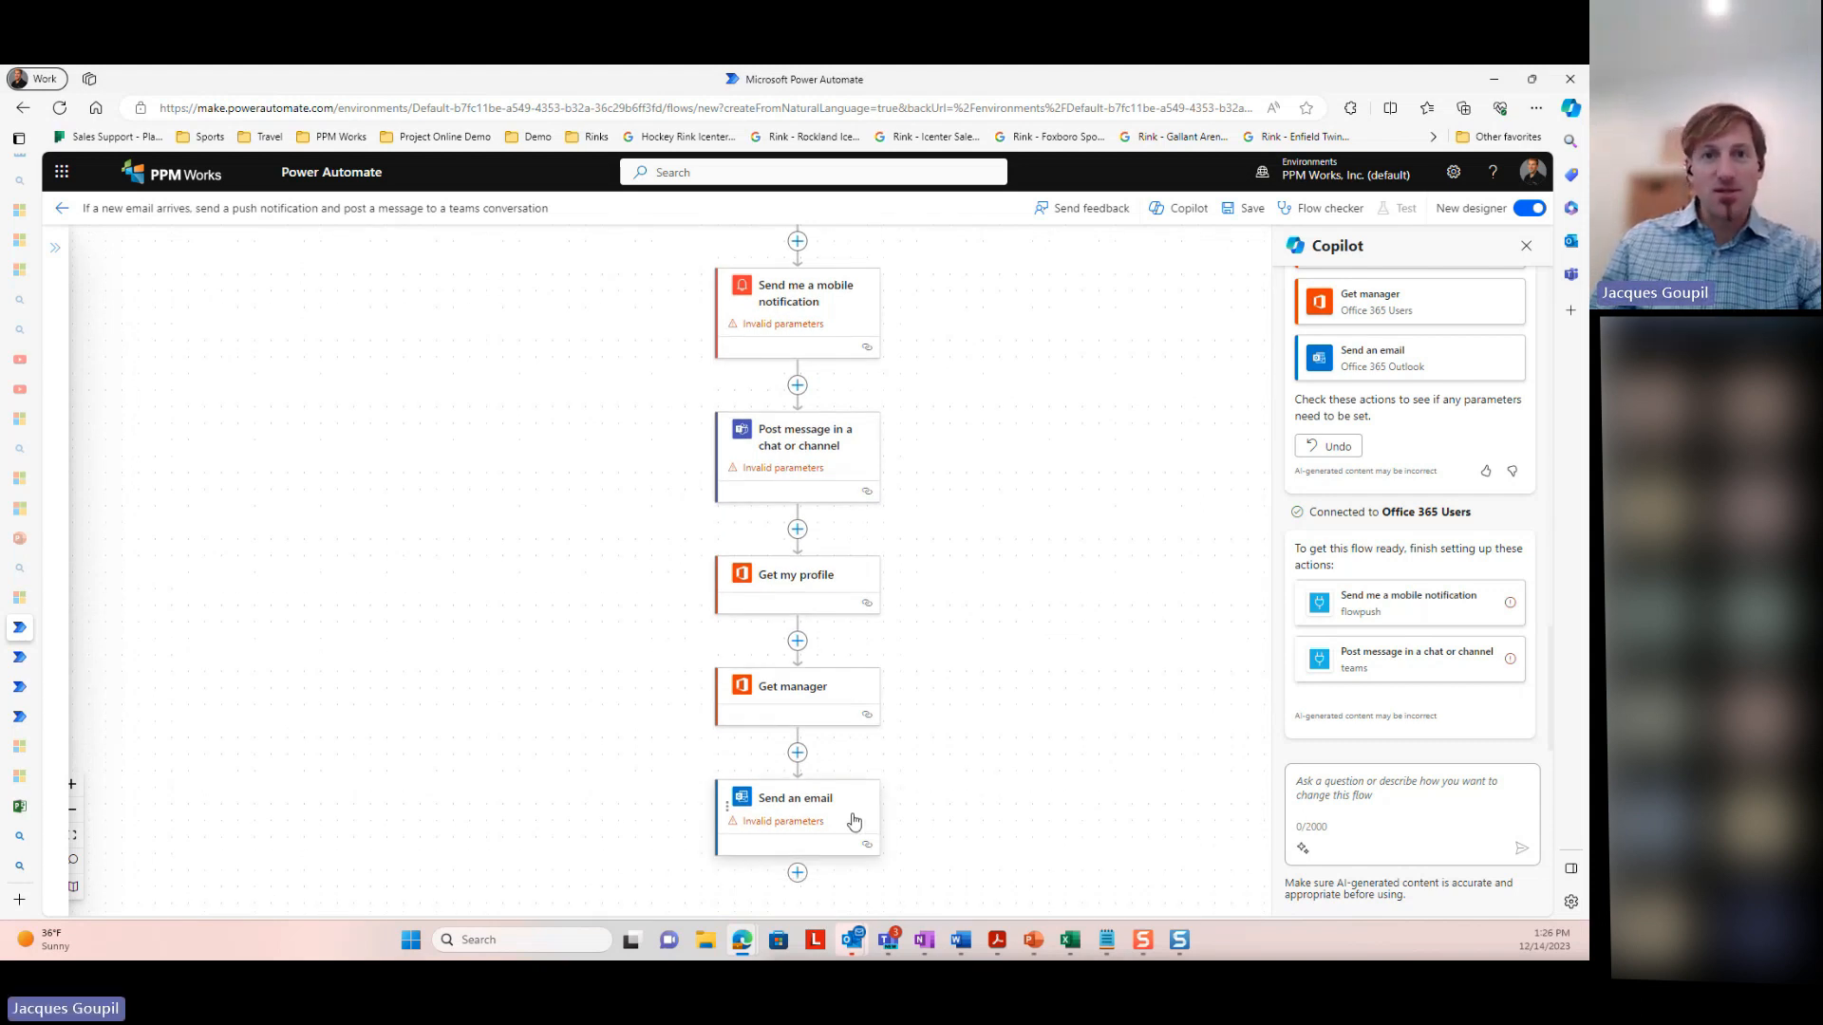
pyautogui.hotkey('alt', 'Tab')
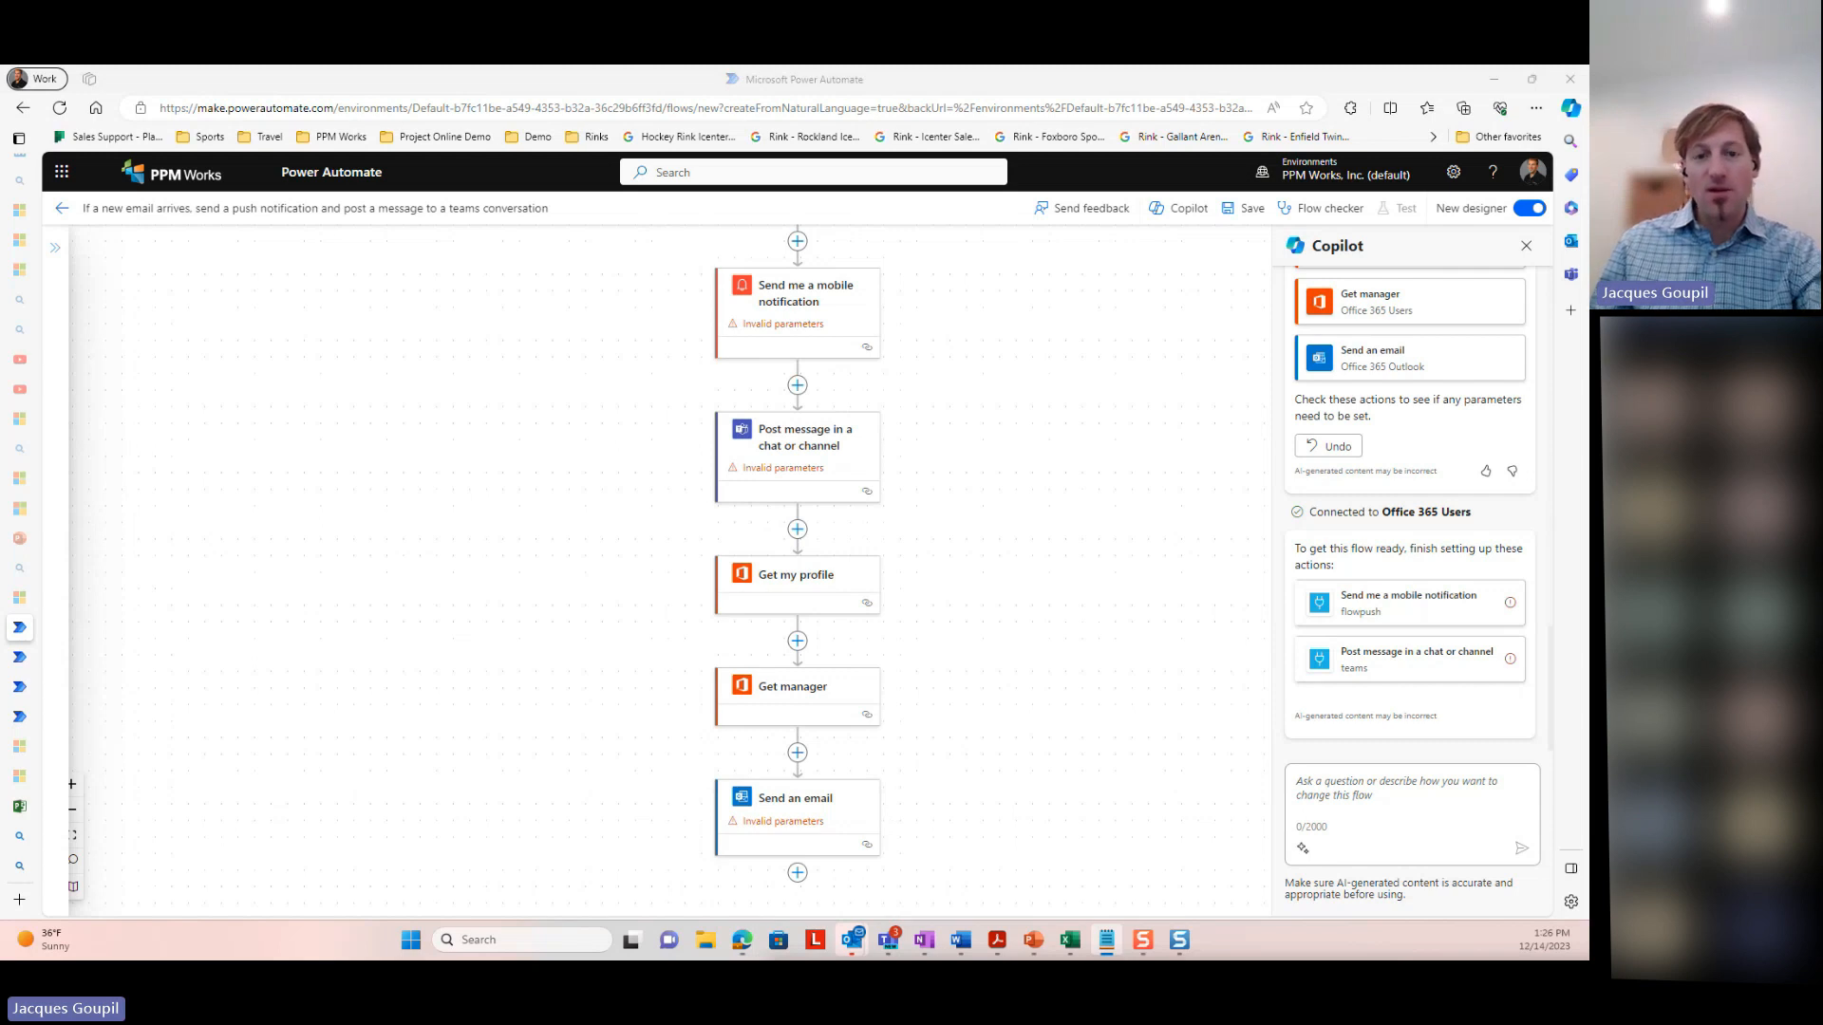
pyautogui.click(1347, 813)
pyautogui.write('Add Teams post to the end of this flow')
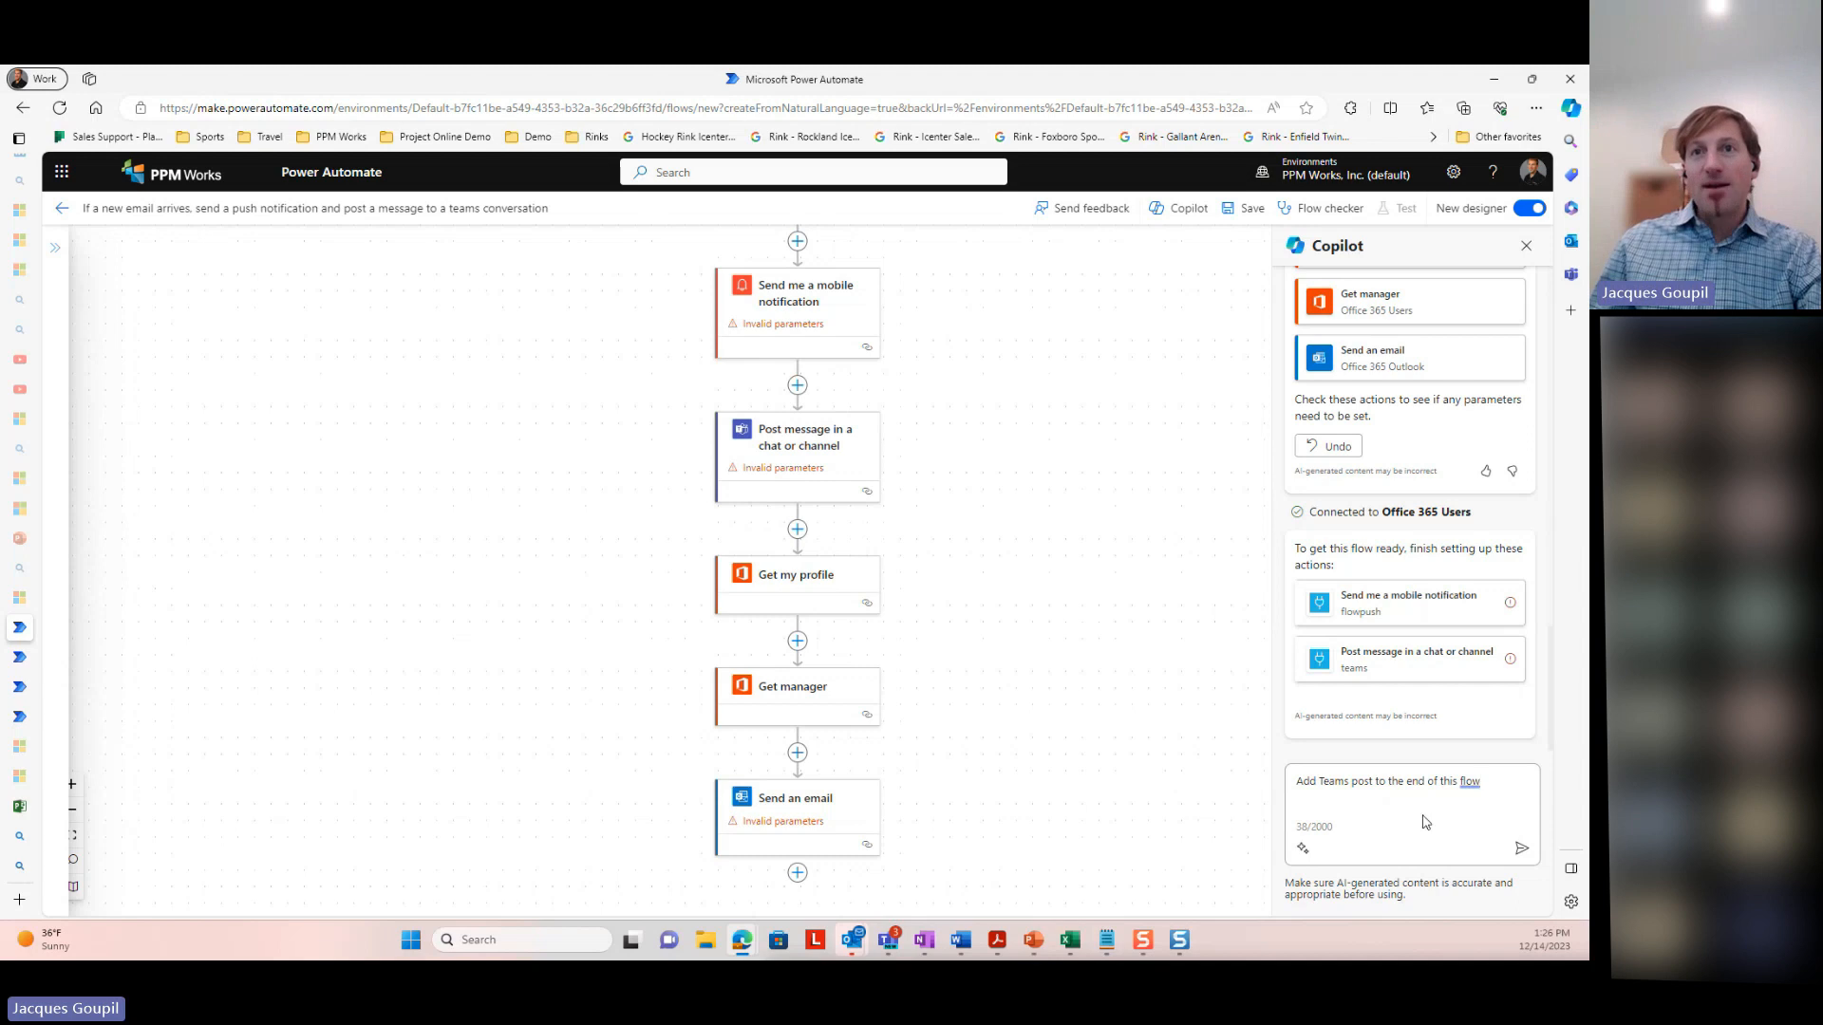
pyautogui.click(1522, 850)
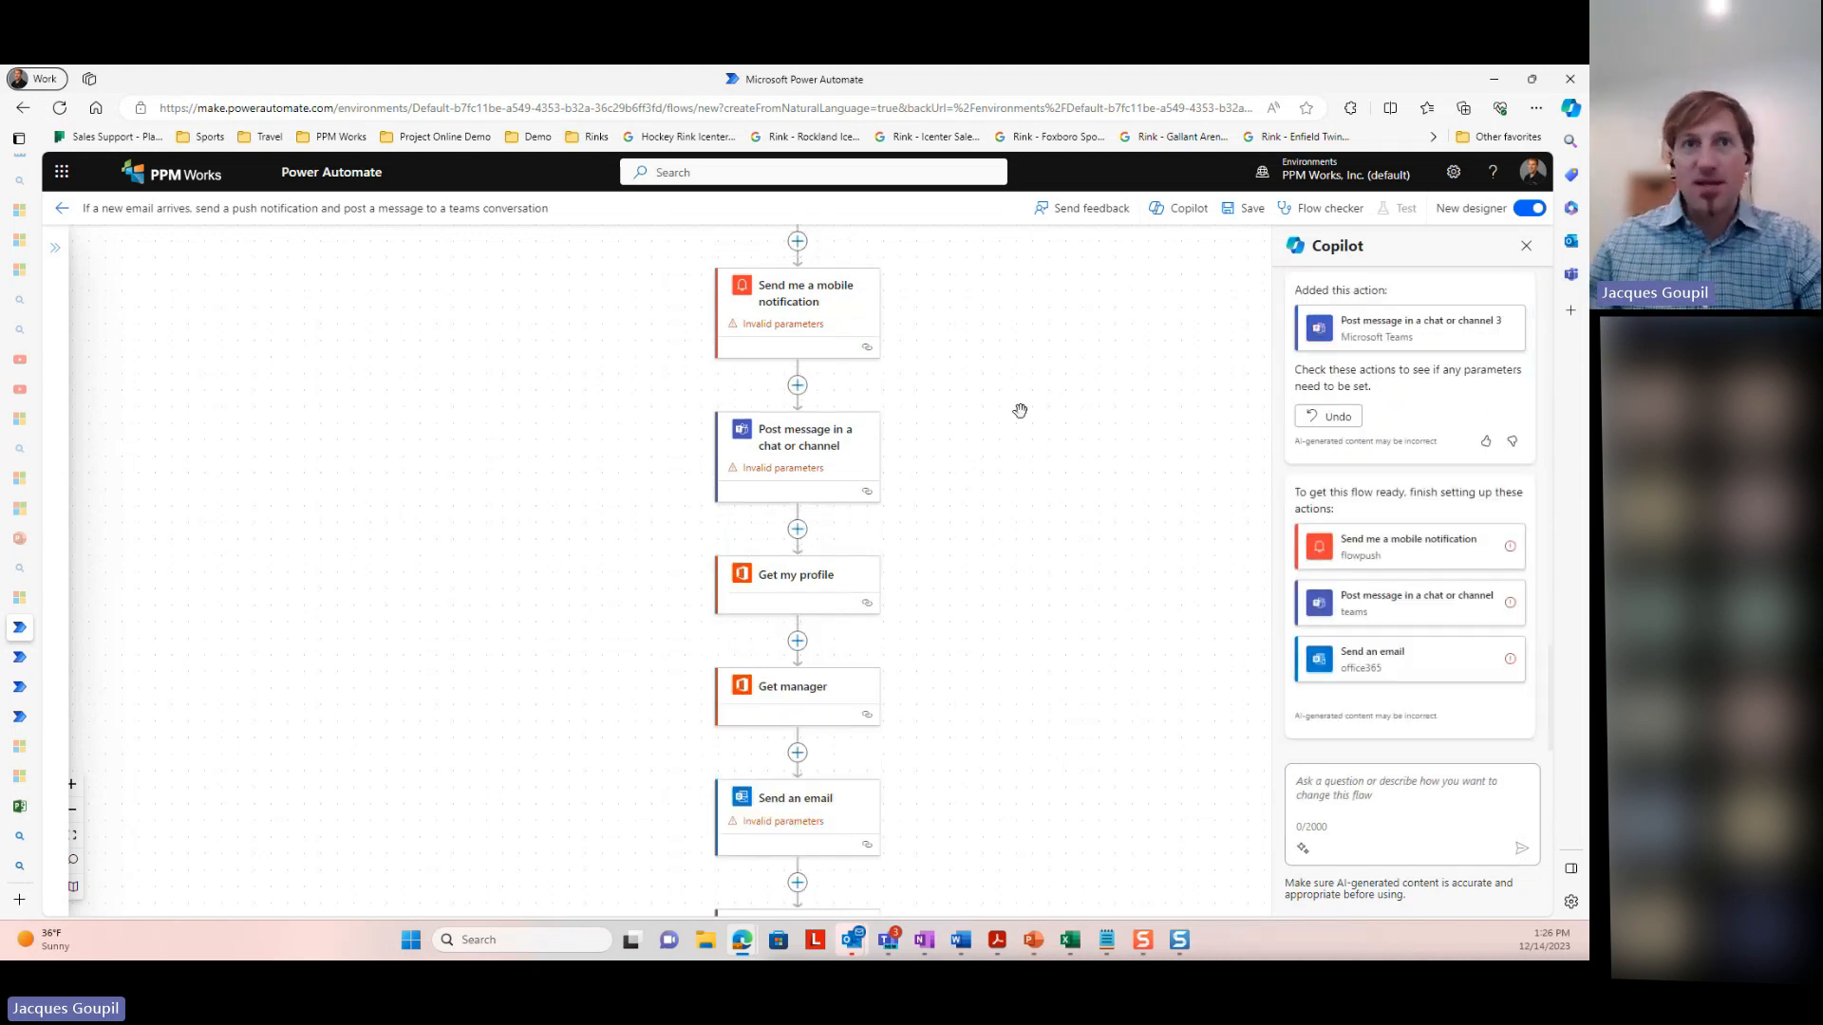
# Delete the "Send an email" action from the flow
pyautogui.scroll(-2, 632, 297)
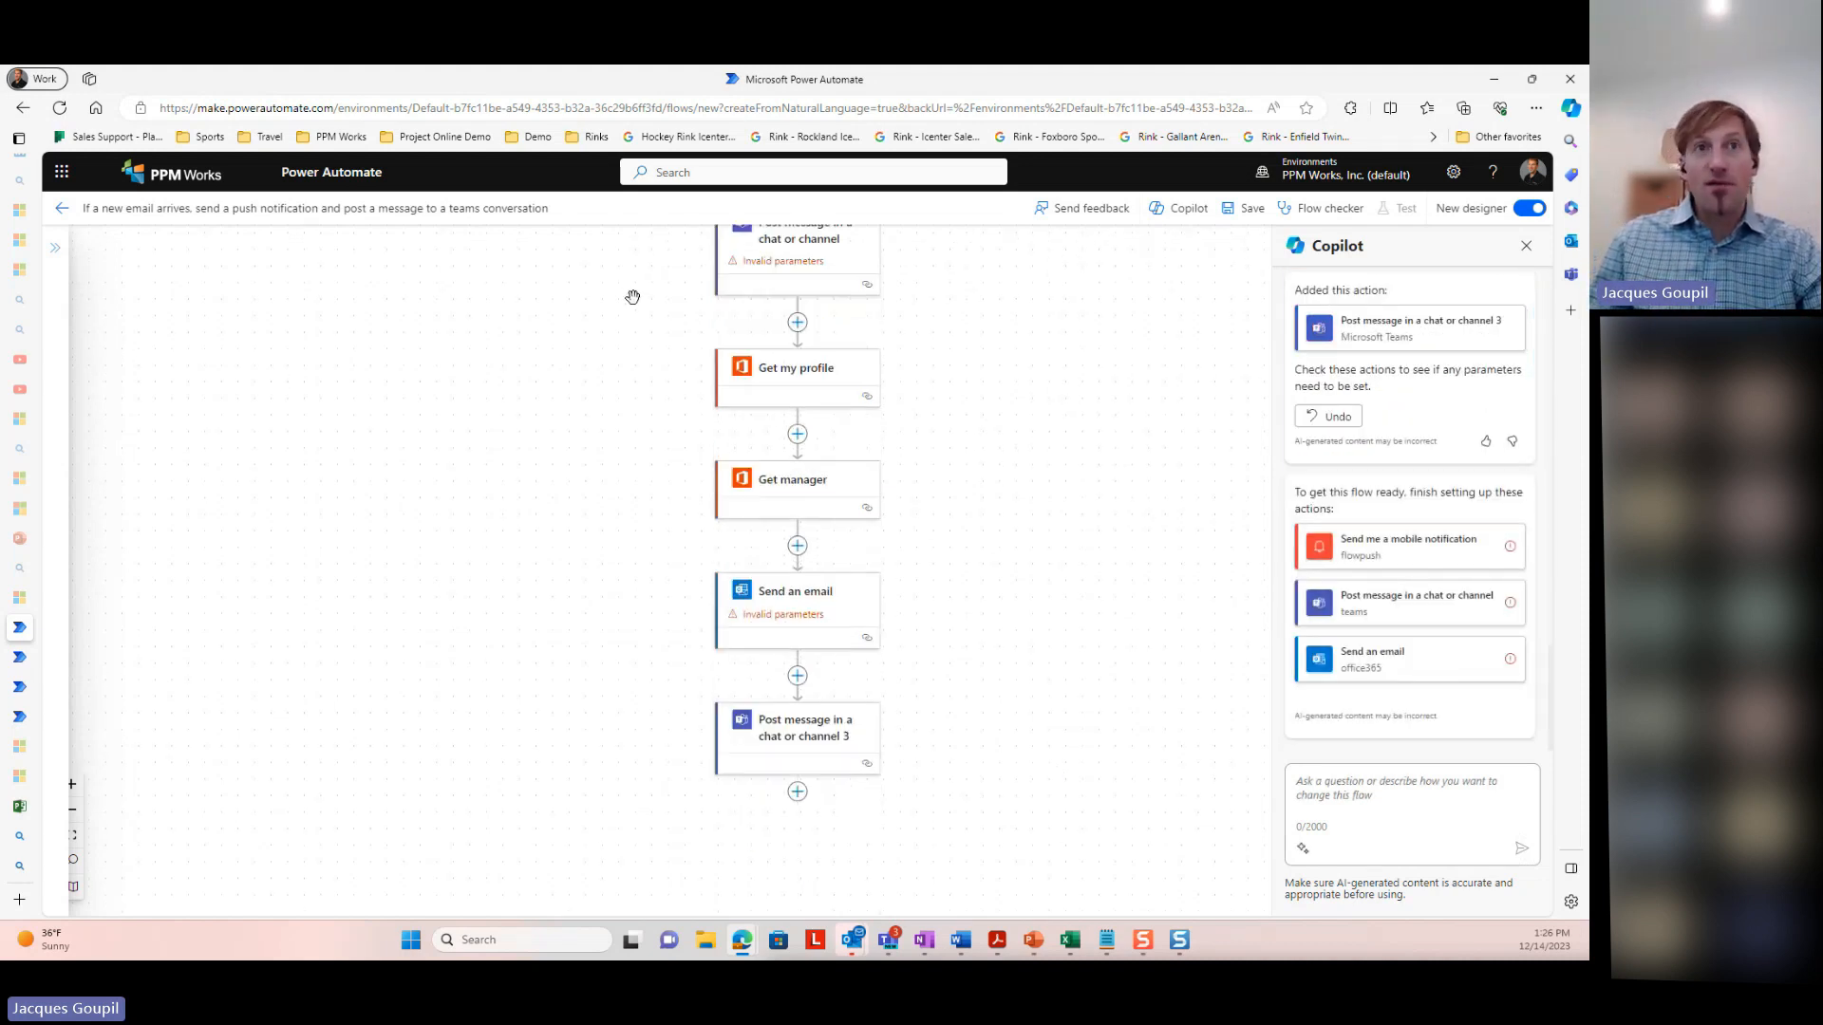
pyautogui.rightClick(856, 600)
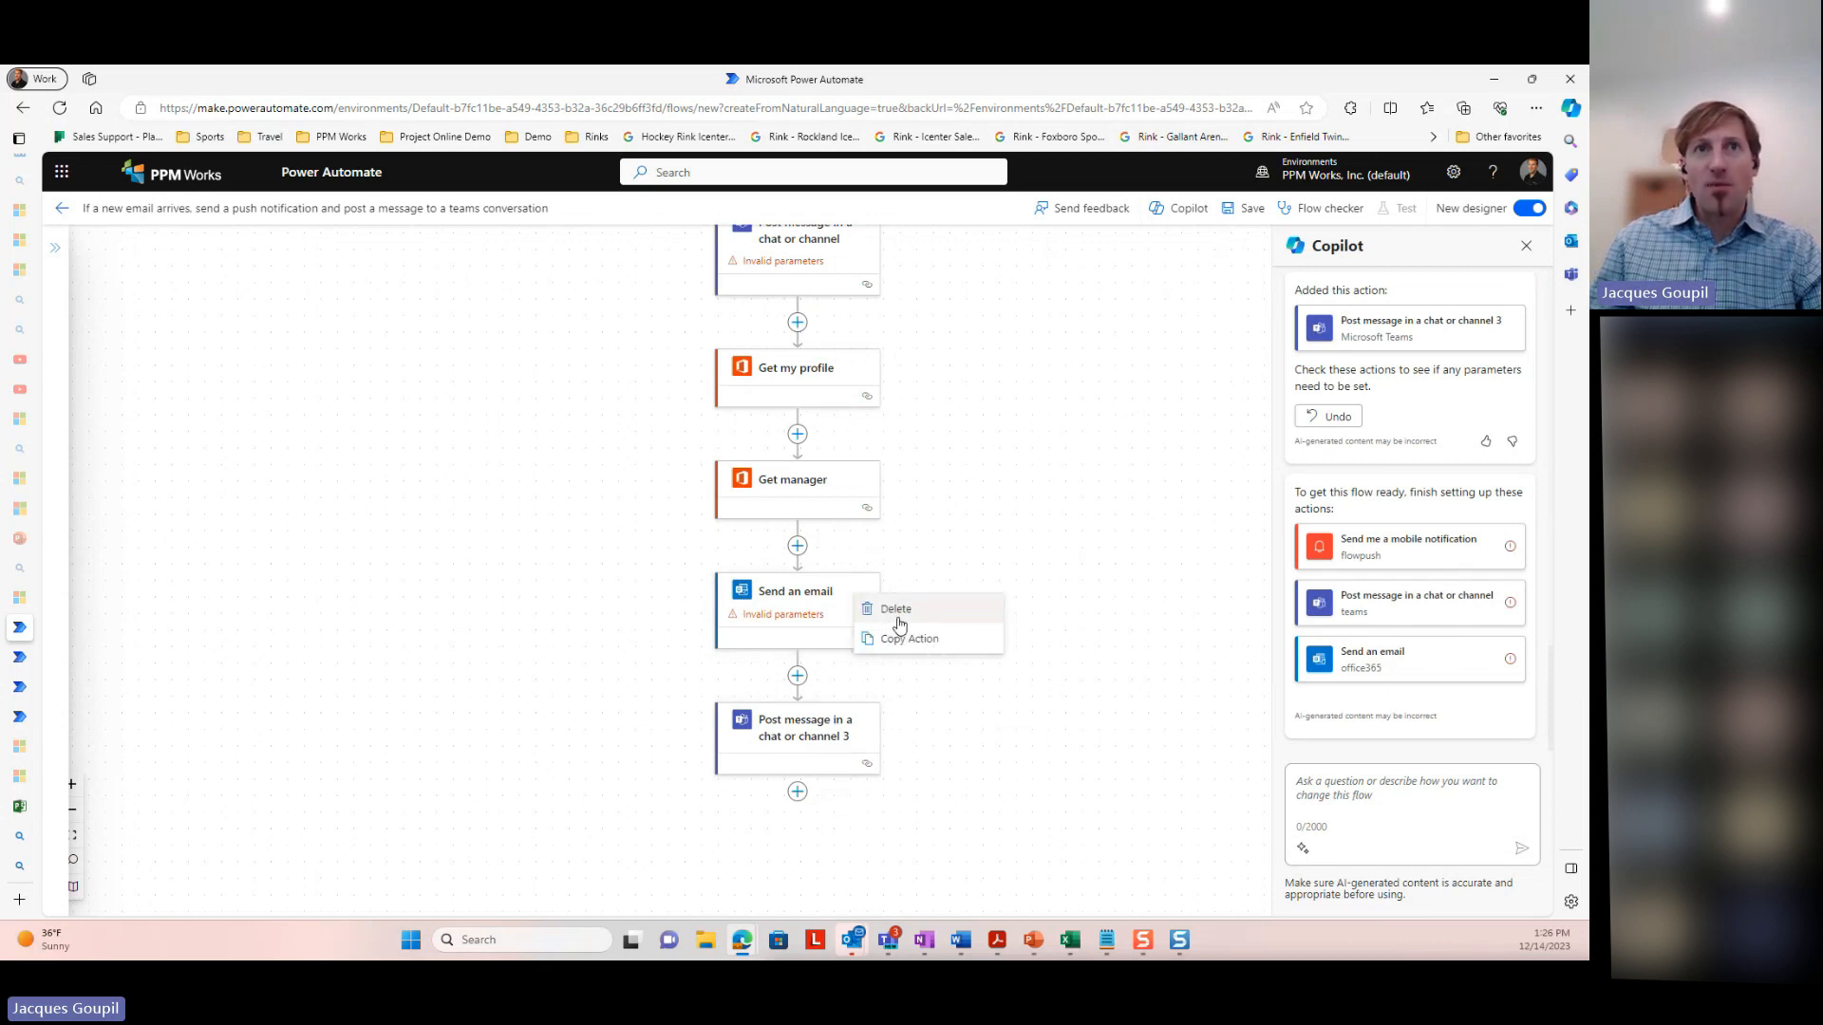
pyautogui.click(902, 612)
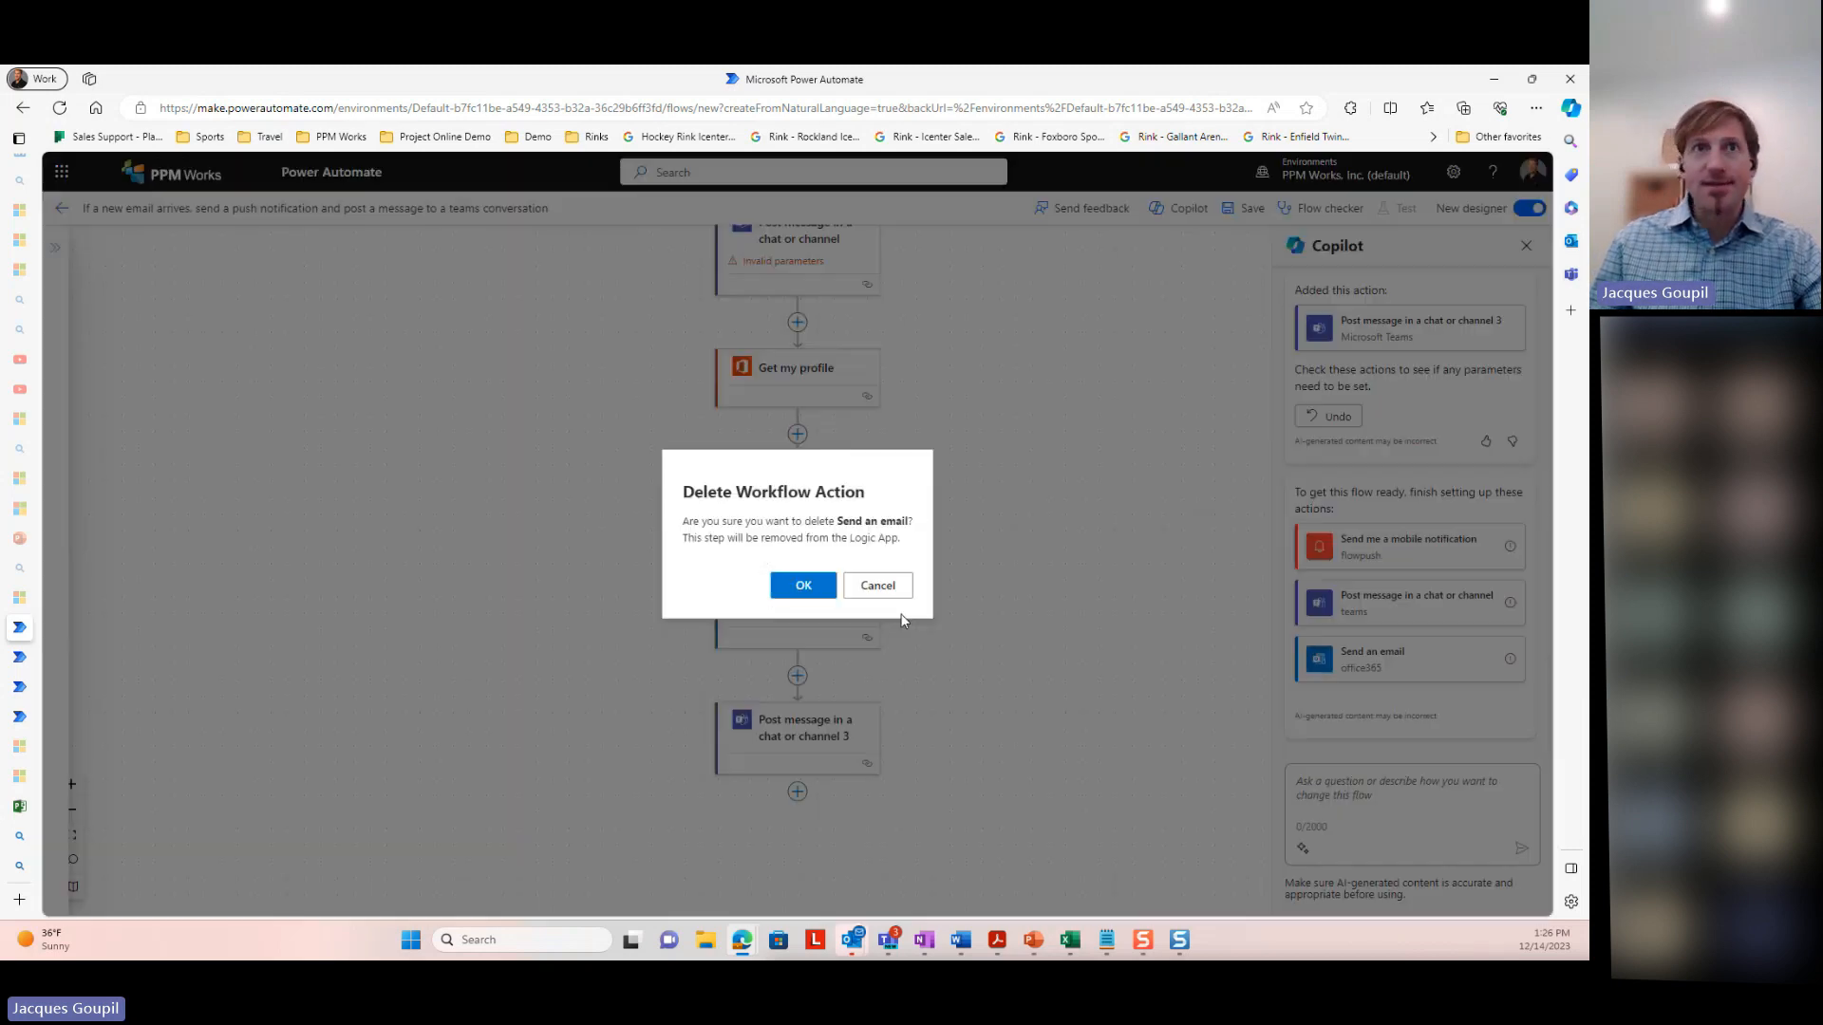
pyautogui.click(815, 588)
# Rename the flow as "Email goes to Teams --"
pyautogui.scroll(5, 968, 589)
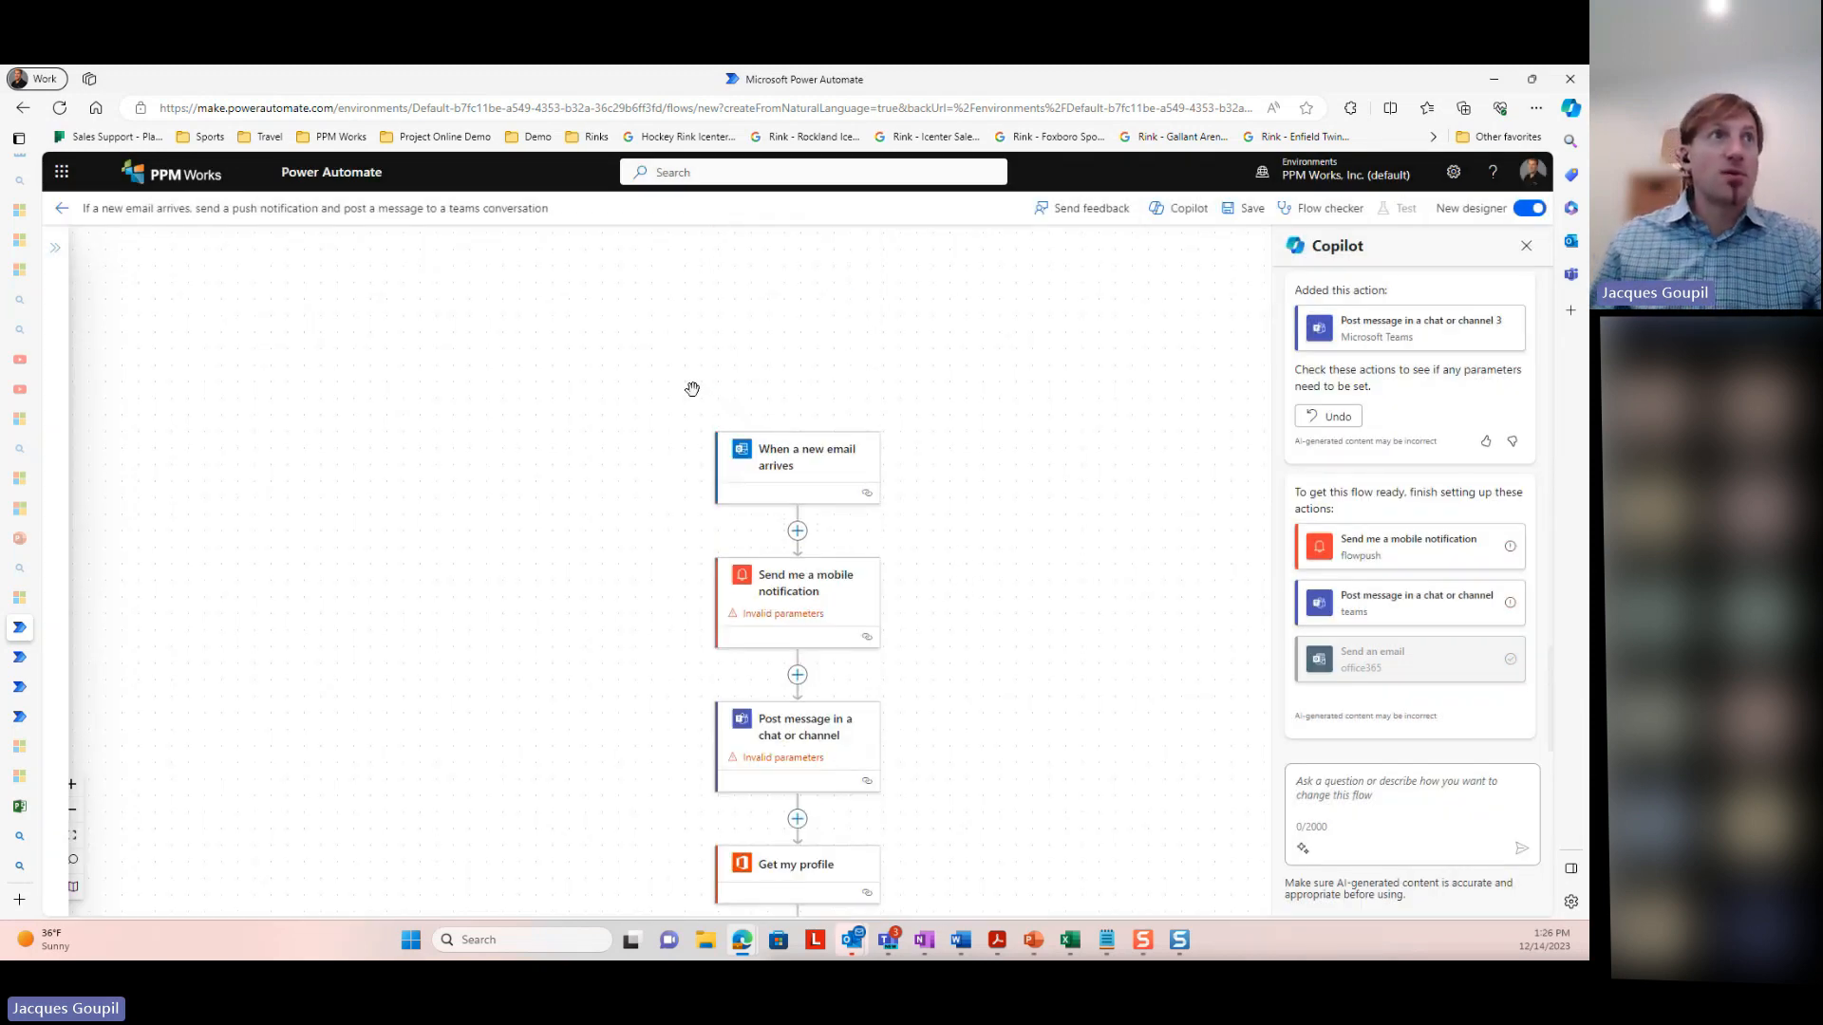
pyautogui.click(142, 225)
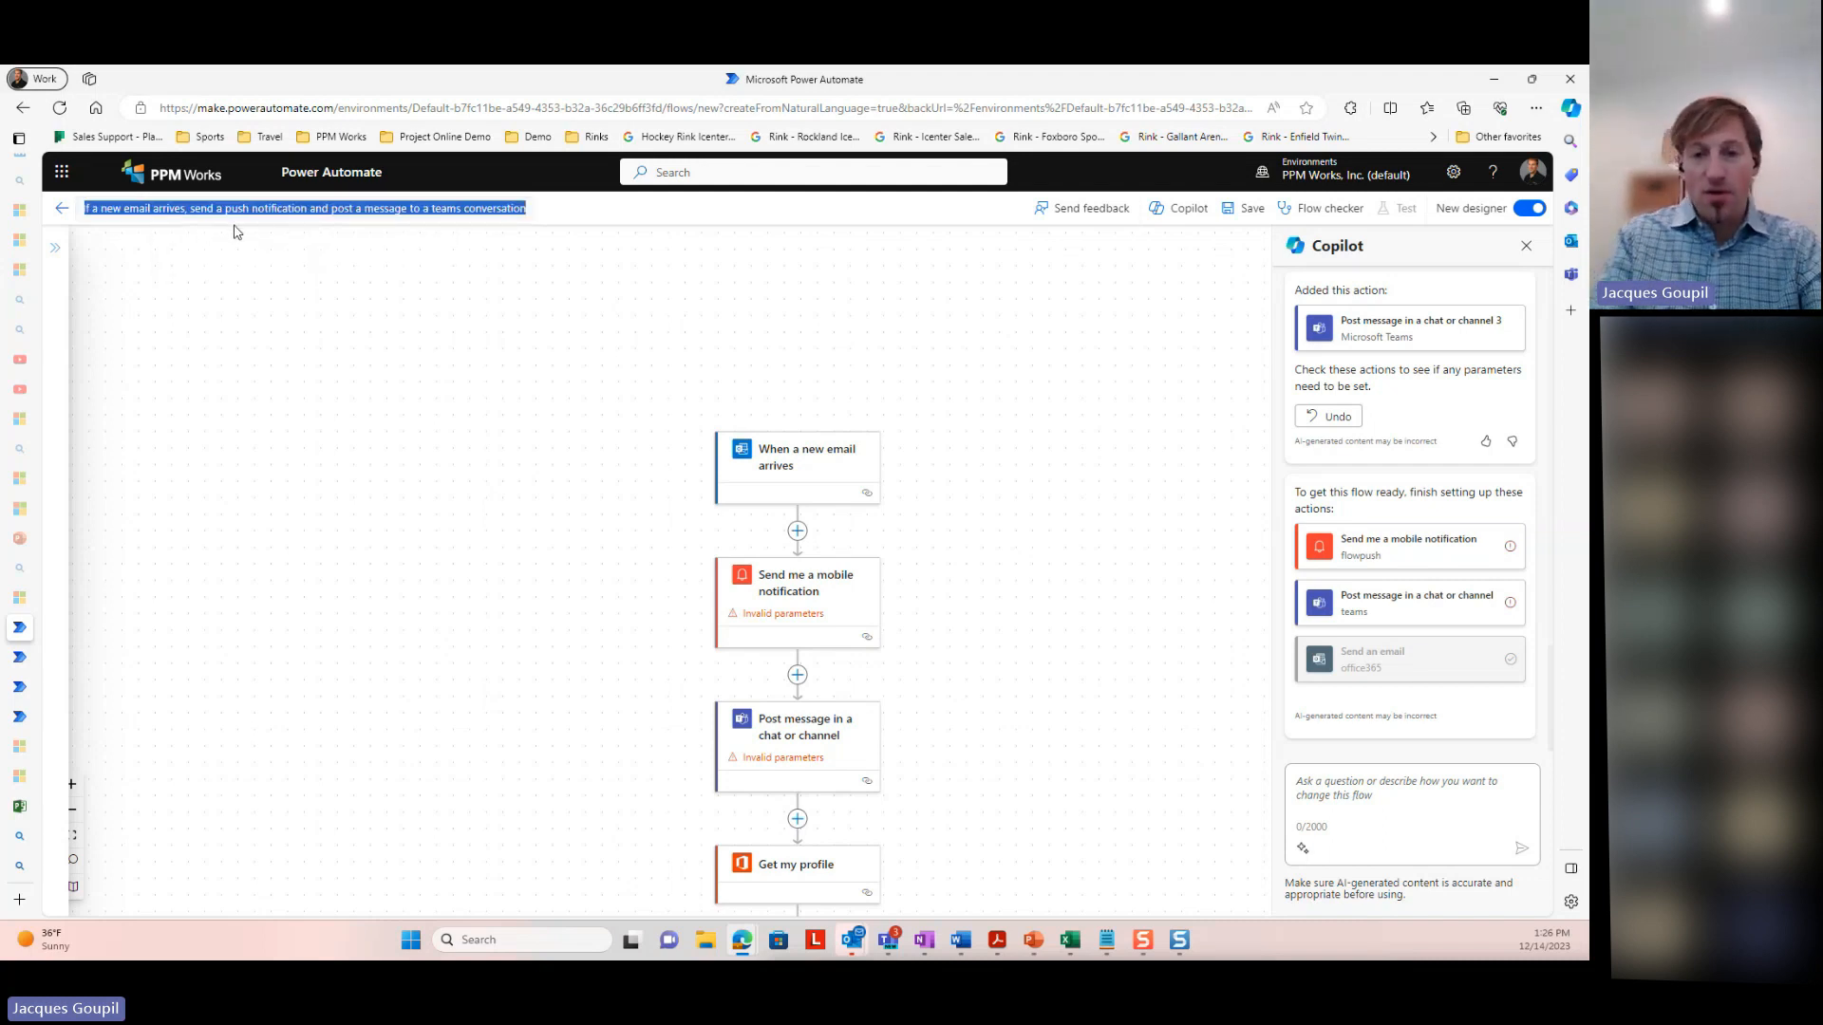
pyautogui.write('Email')
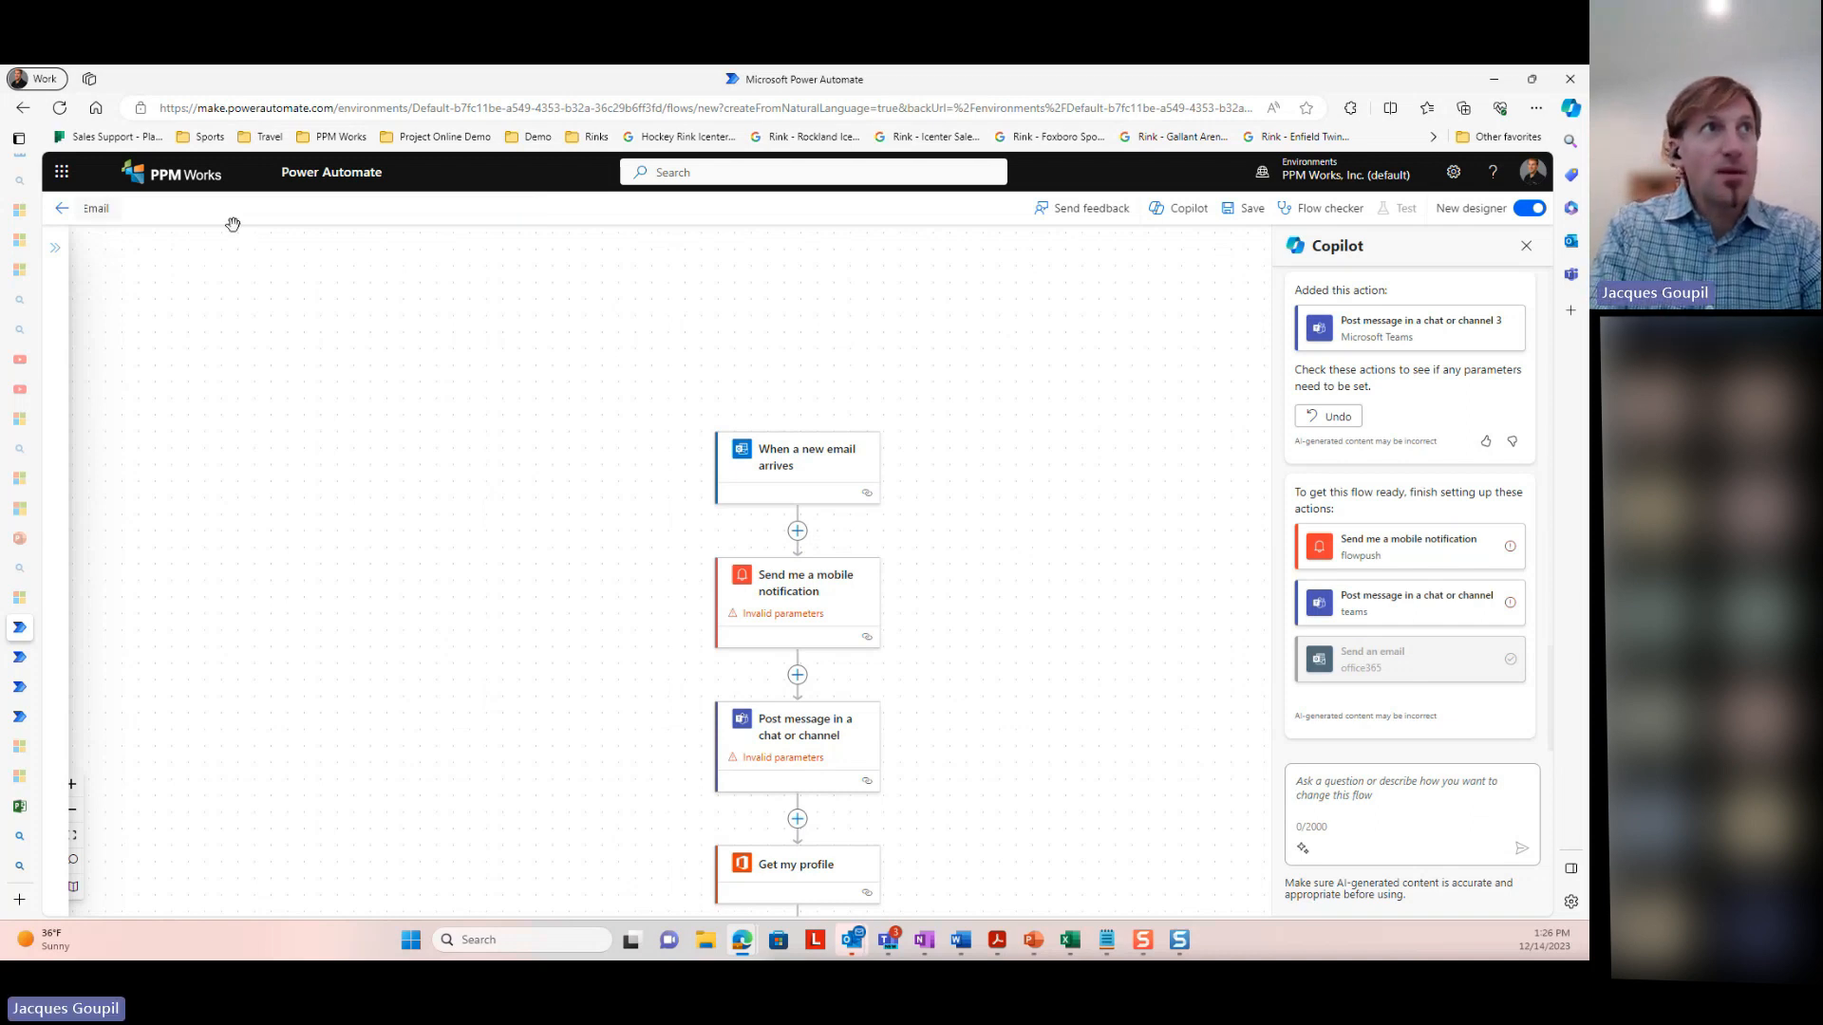
pyautogui.write(' goes to Team')
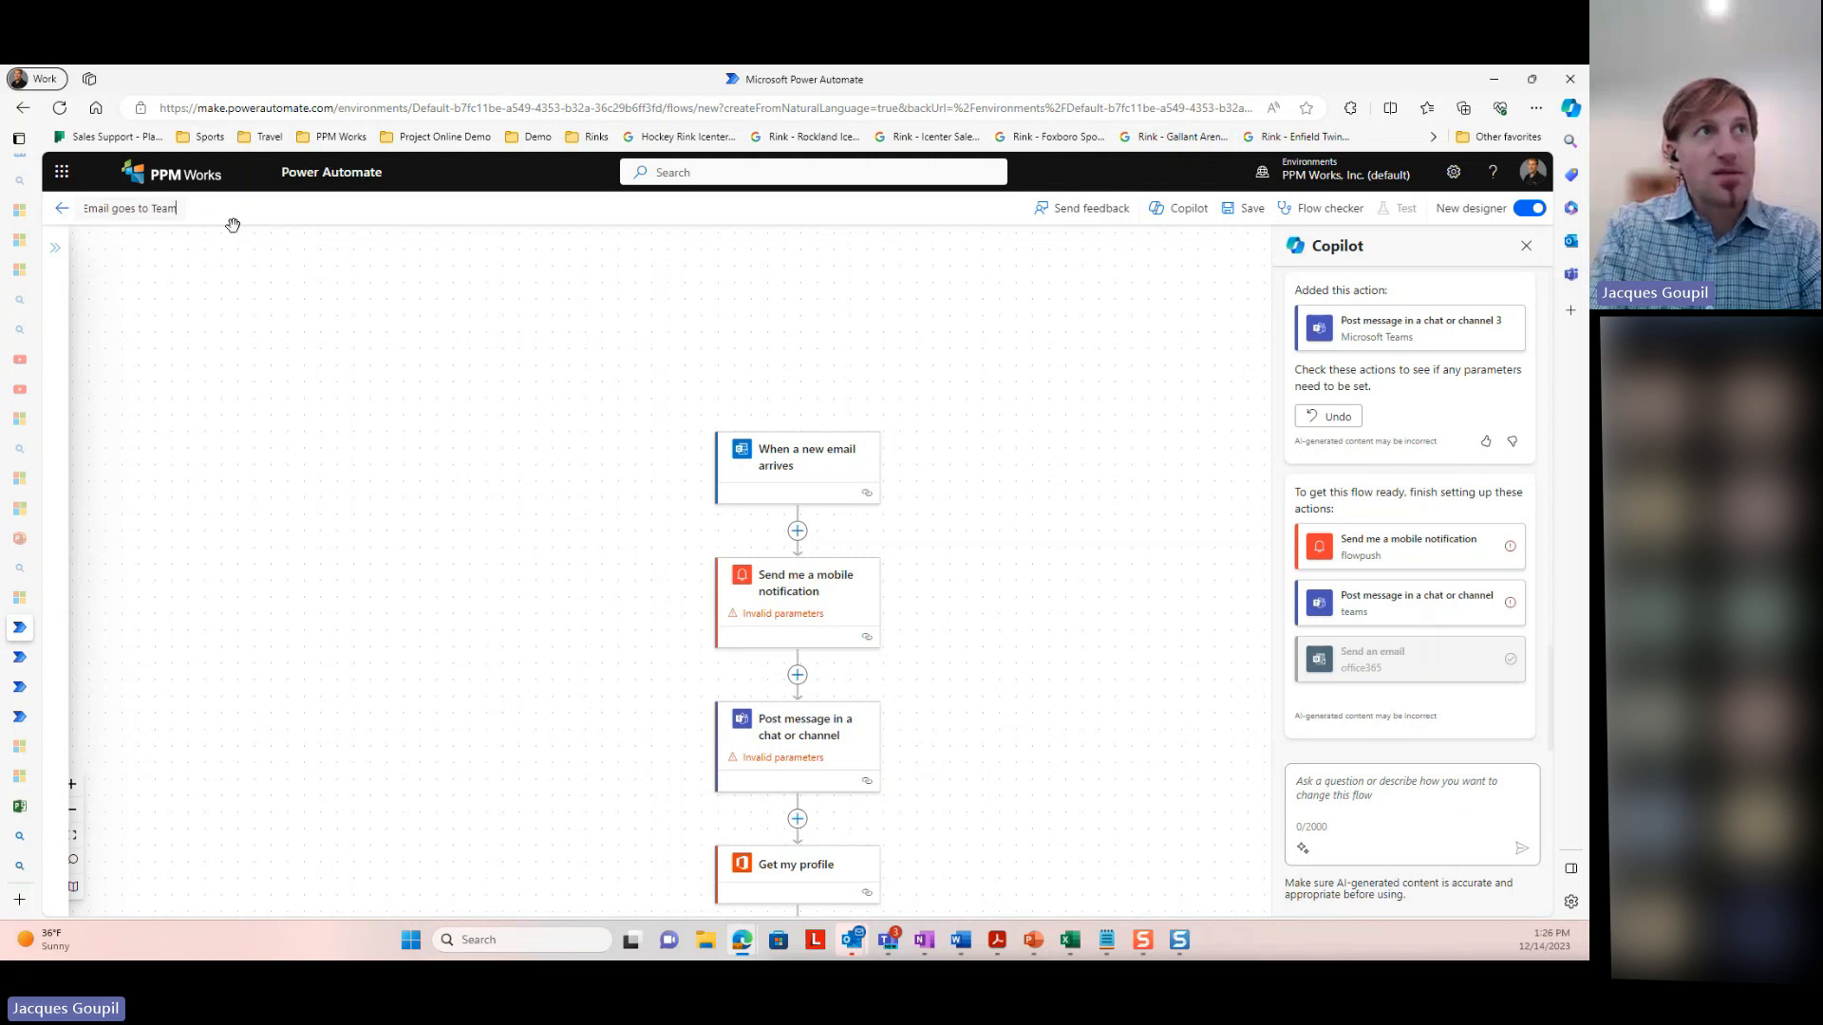
pyautogui.write('s --')
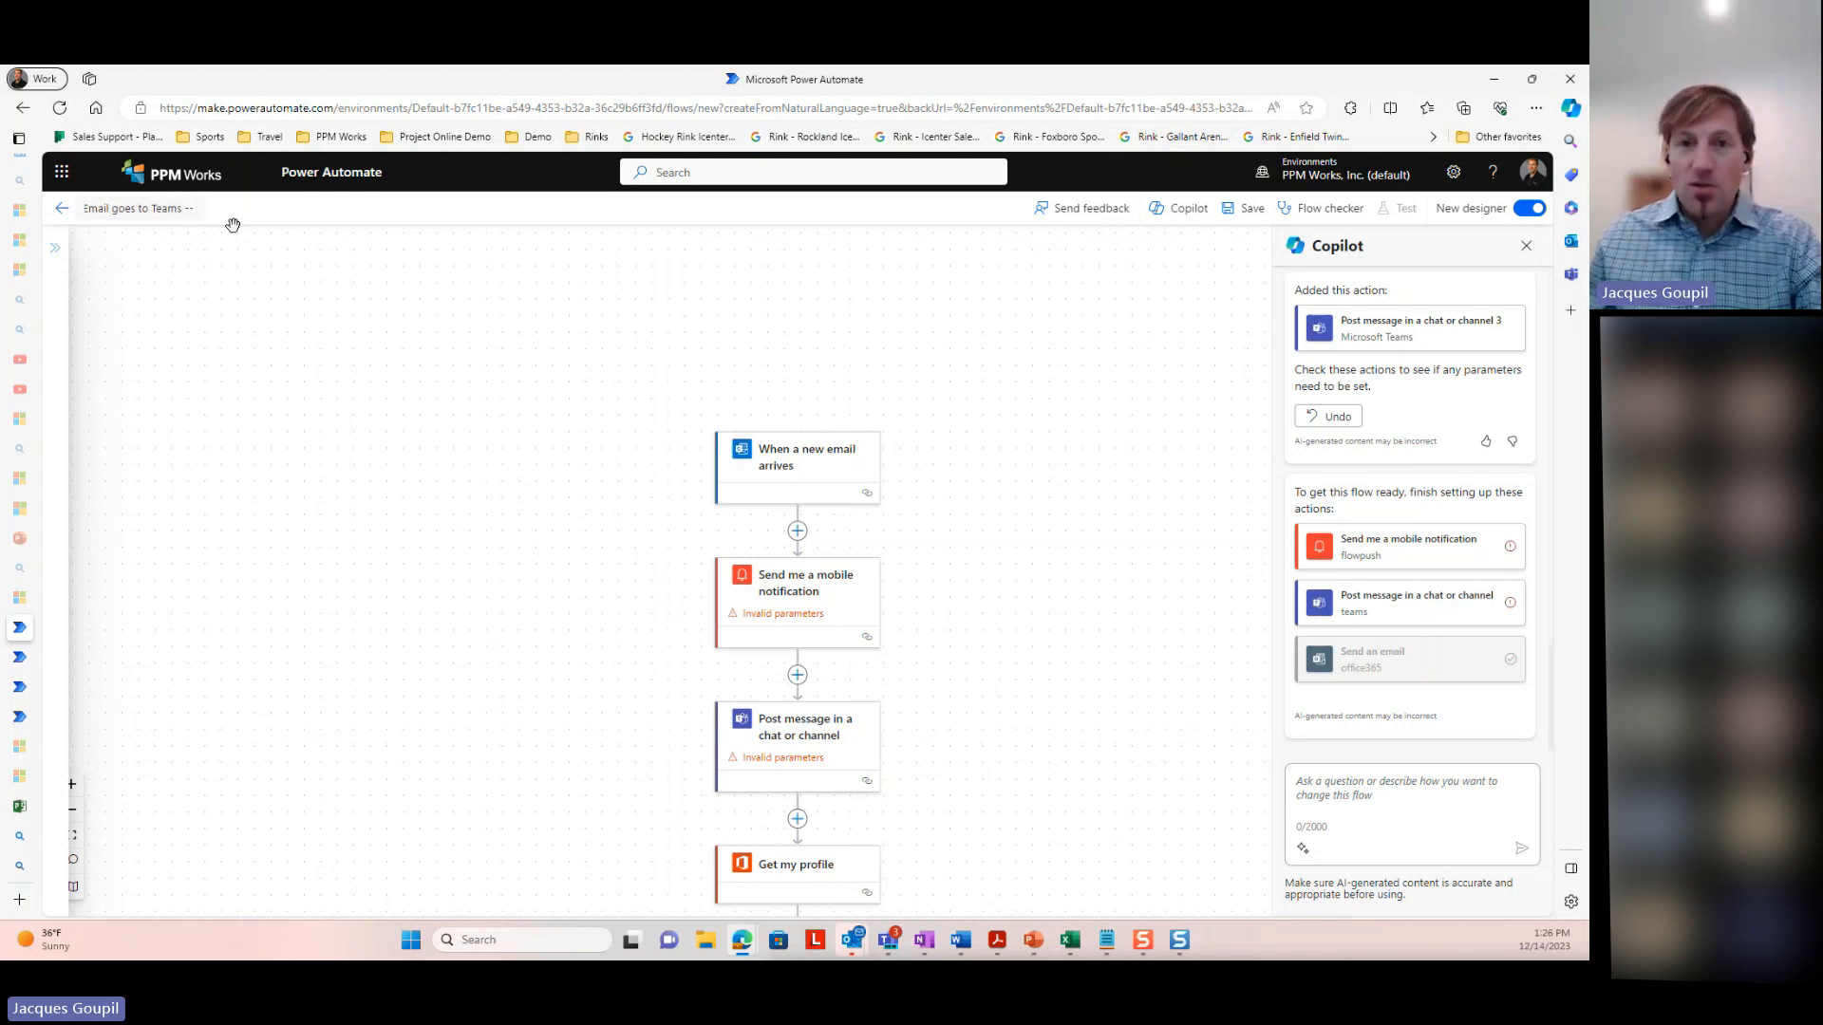
# Open the mobile notification action's parameters and examine its required text field and advanced options
pyautogui.click(808, 596)
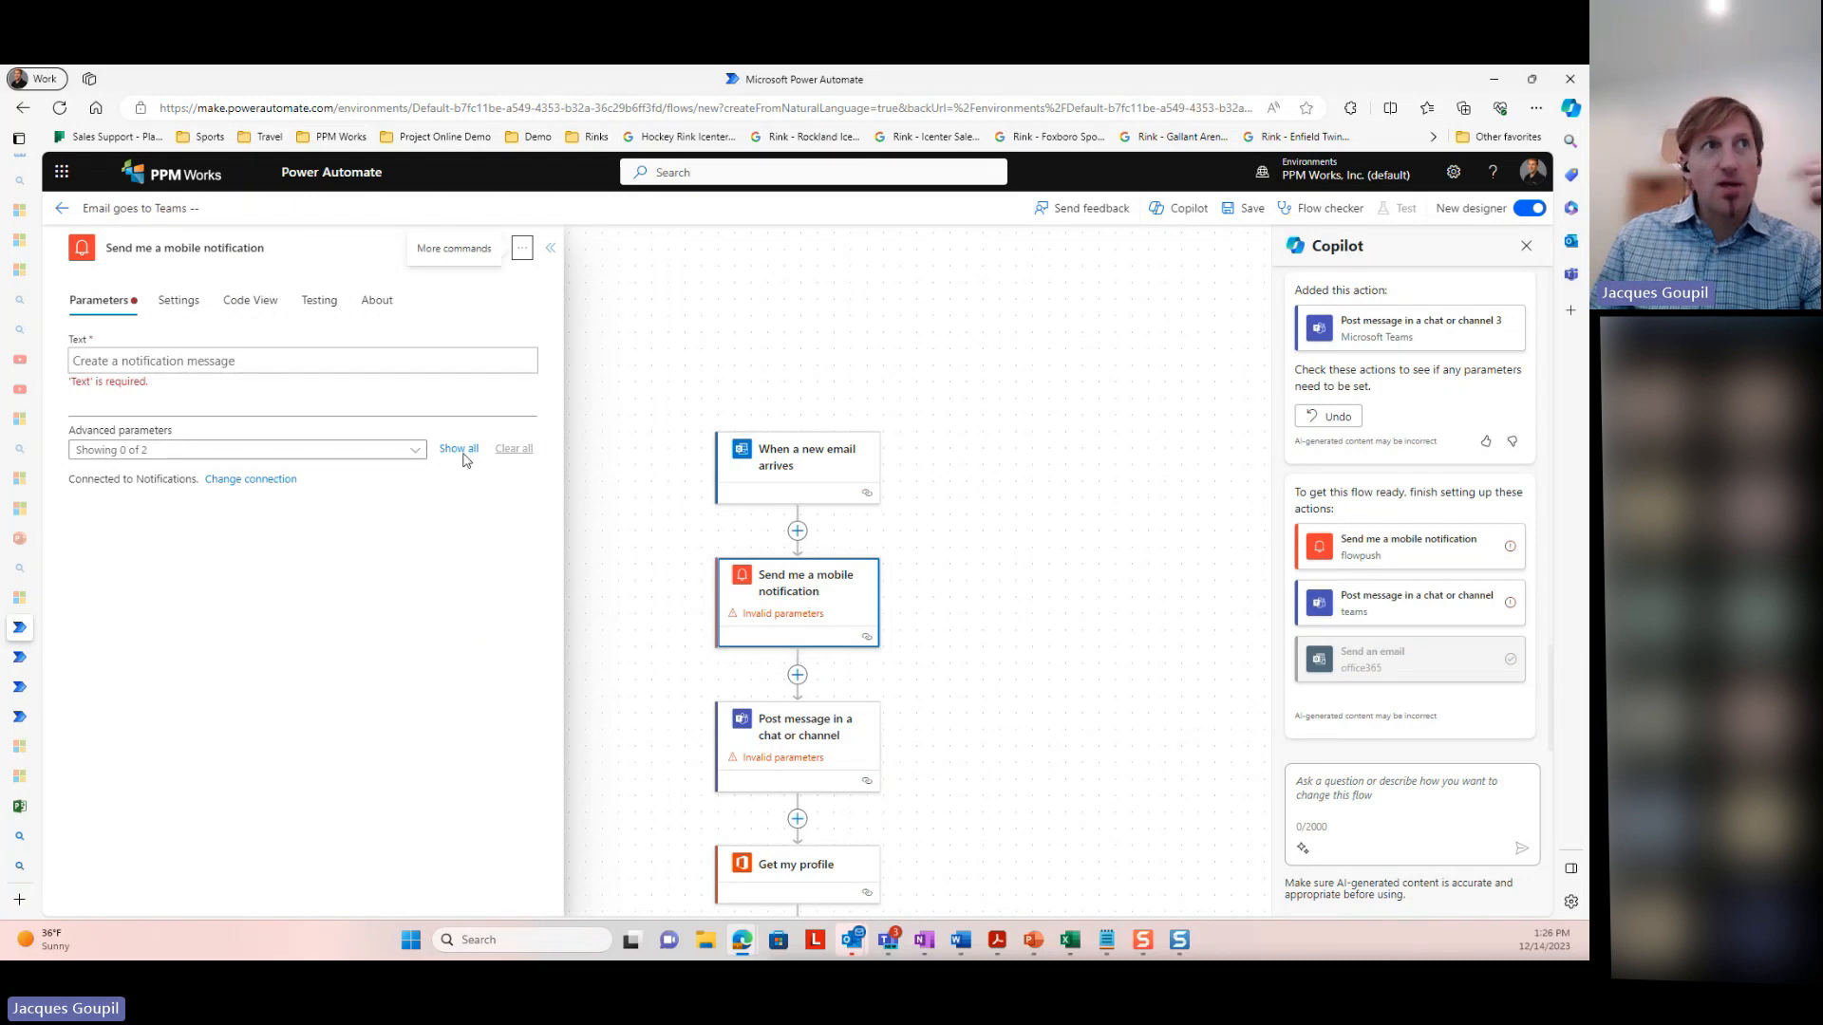
pyautogui.click(165, 361)
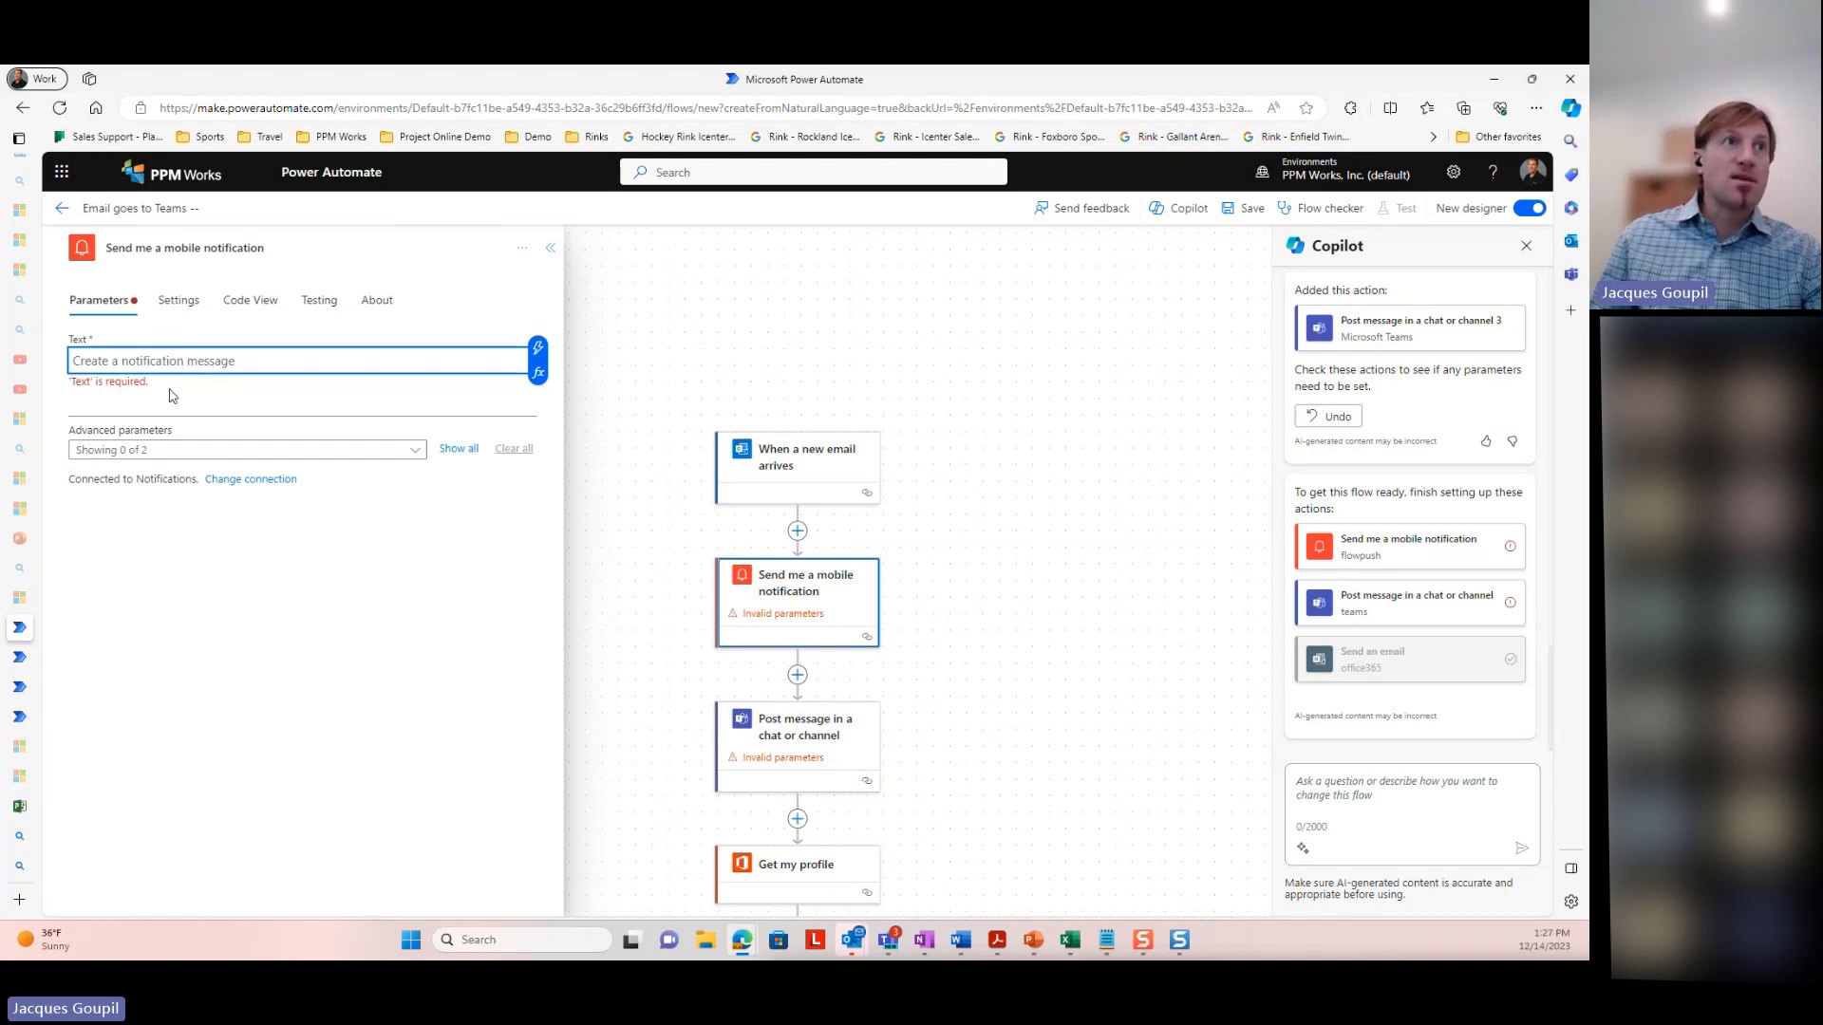
pyautogui.click(410, 456)
pyautogui.click(131, 476)
pyautogui.click(190, 363)
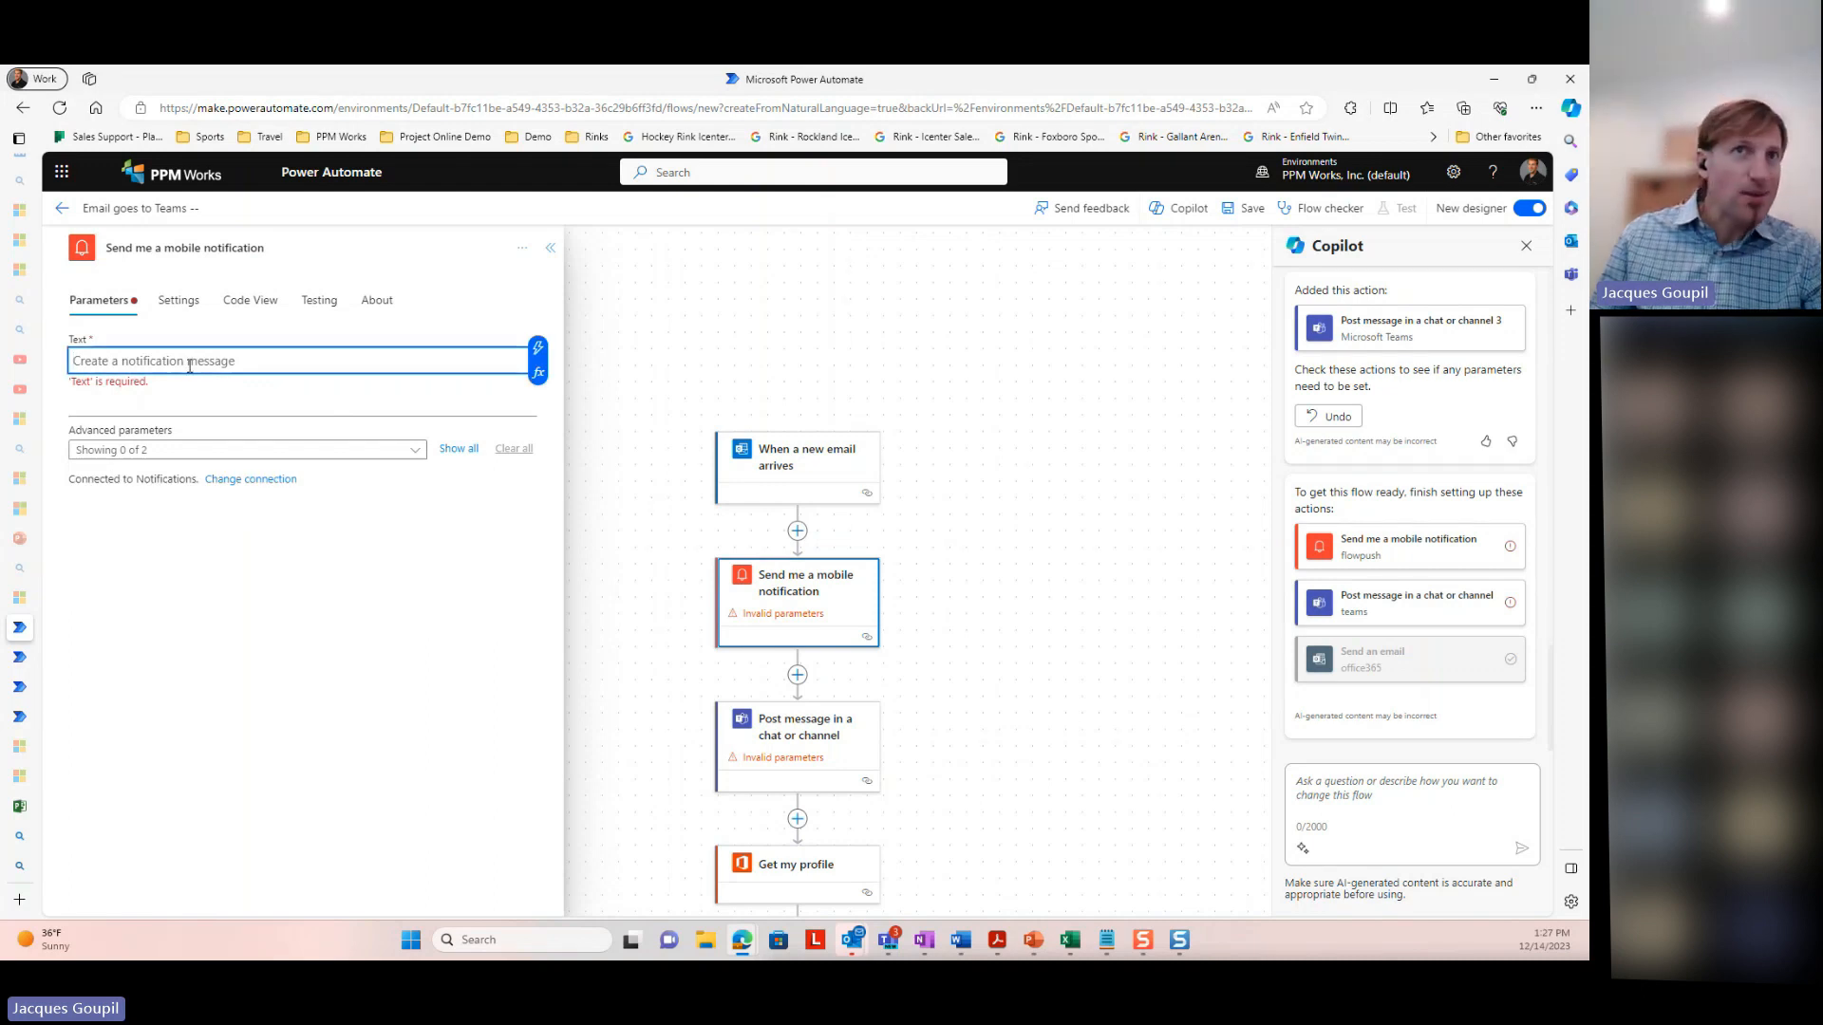
# Configure the first Teams message action to post as Flow bot in a Channel
pyautogui.click(844, 731)
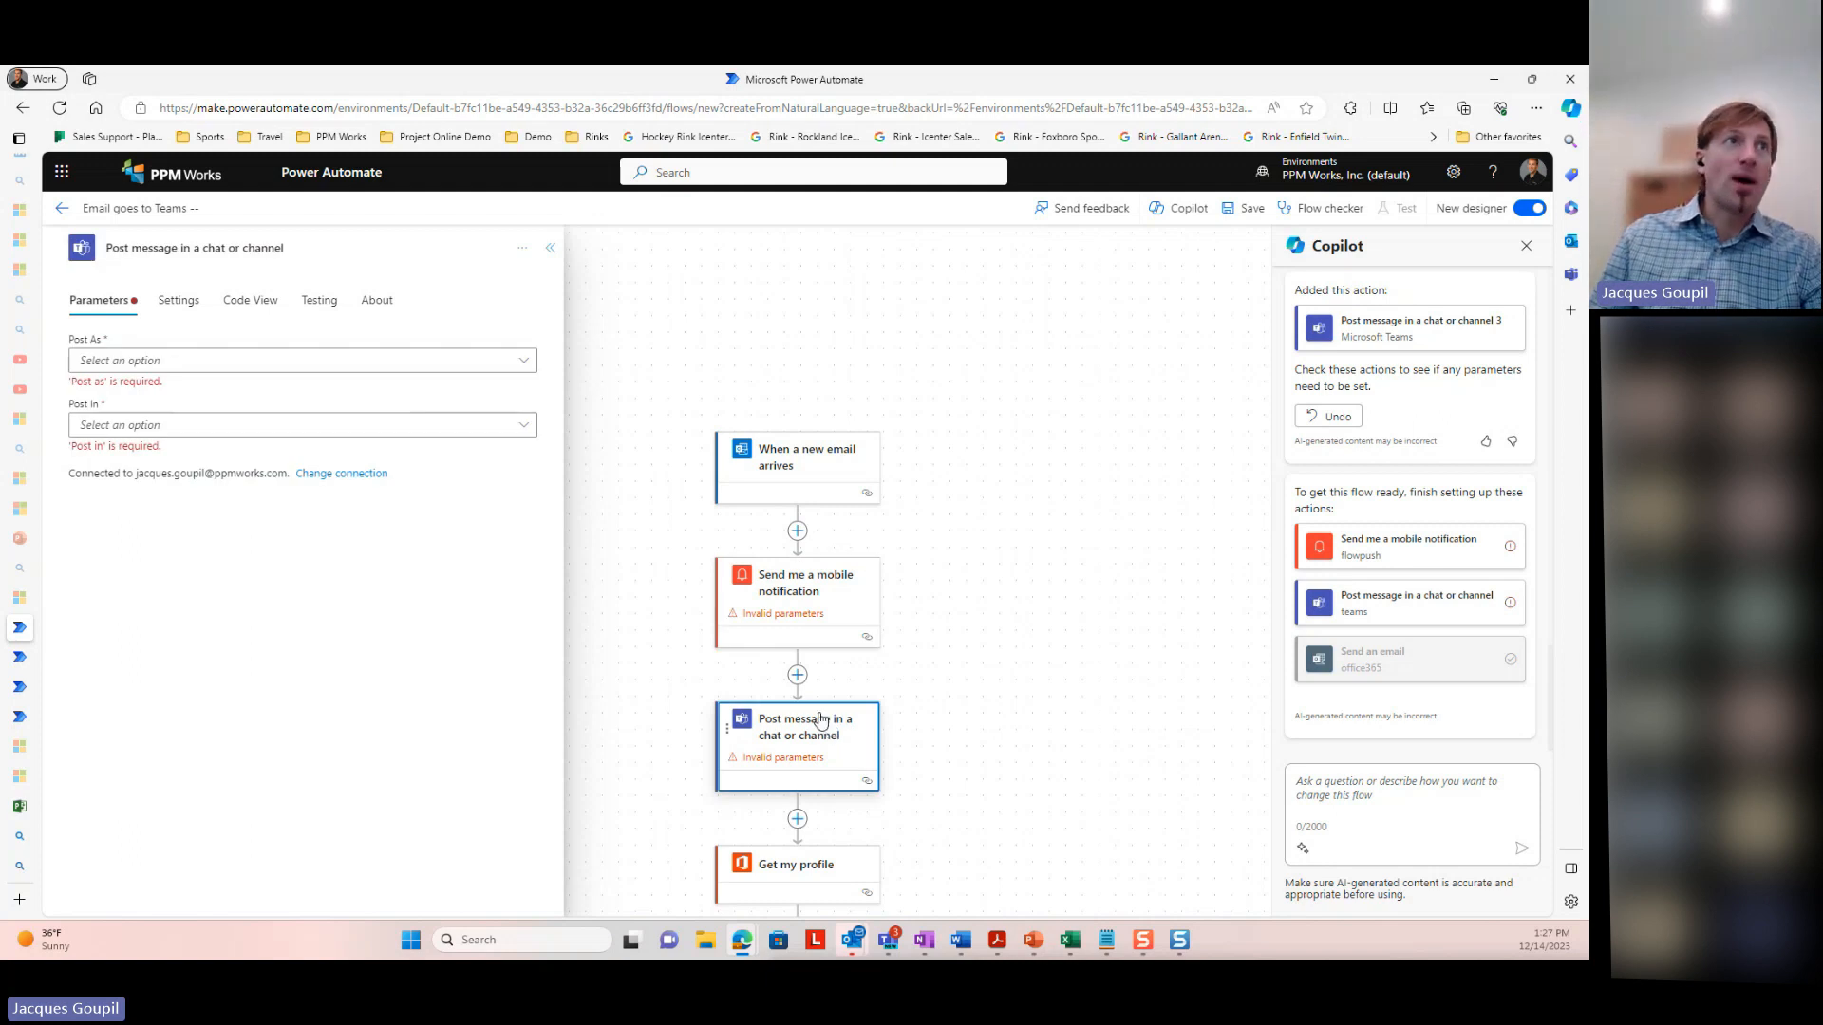
pyautogui.click(523, 361)
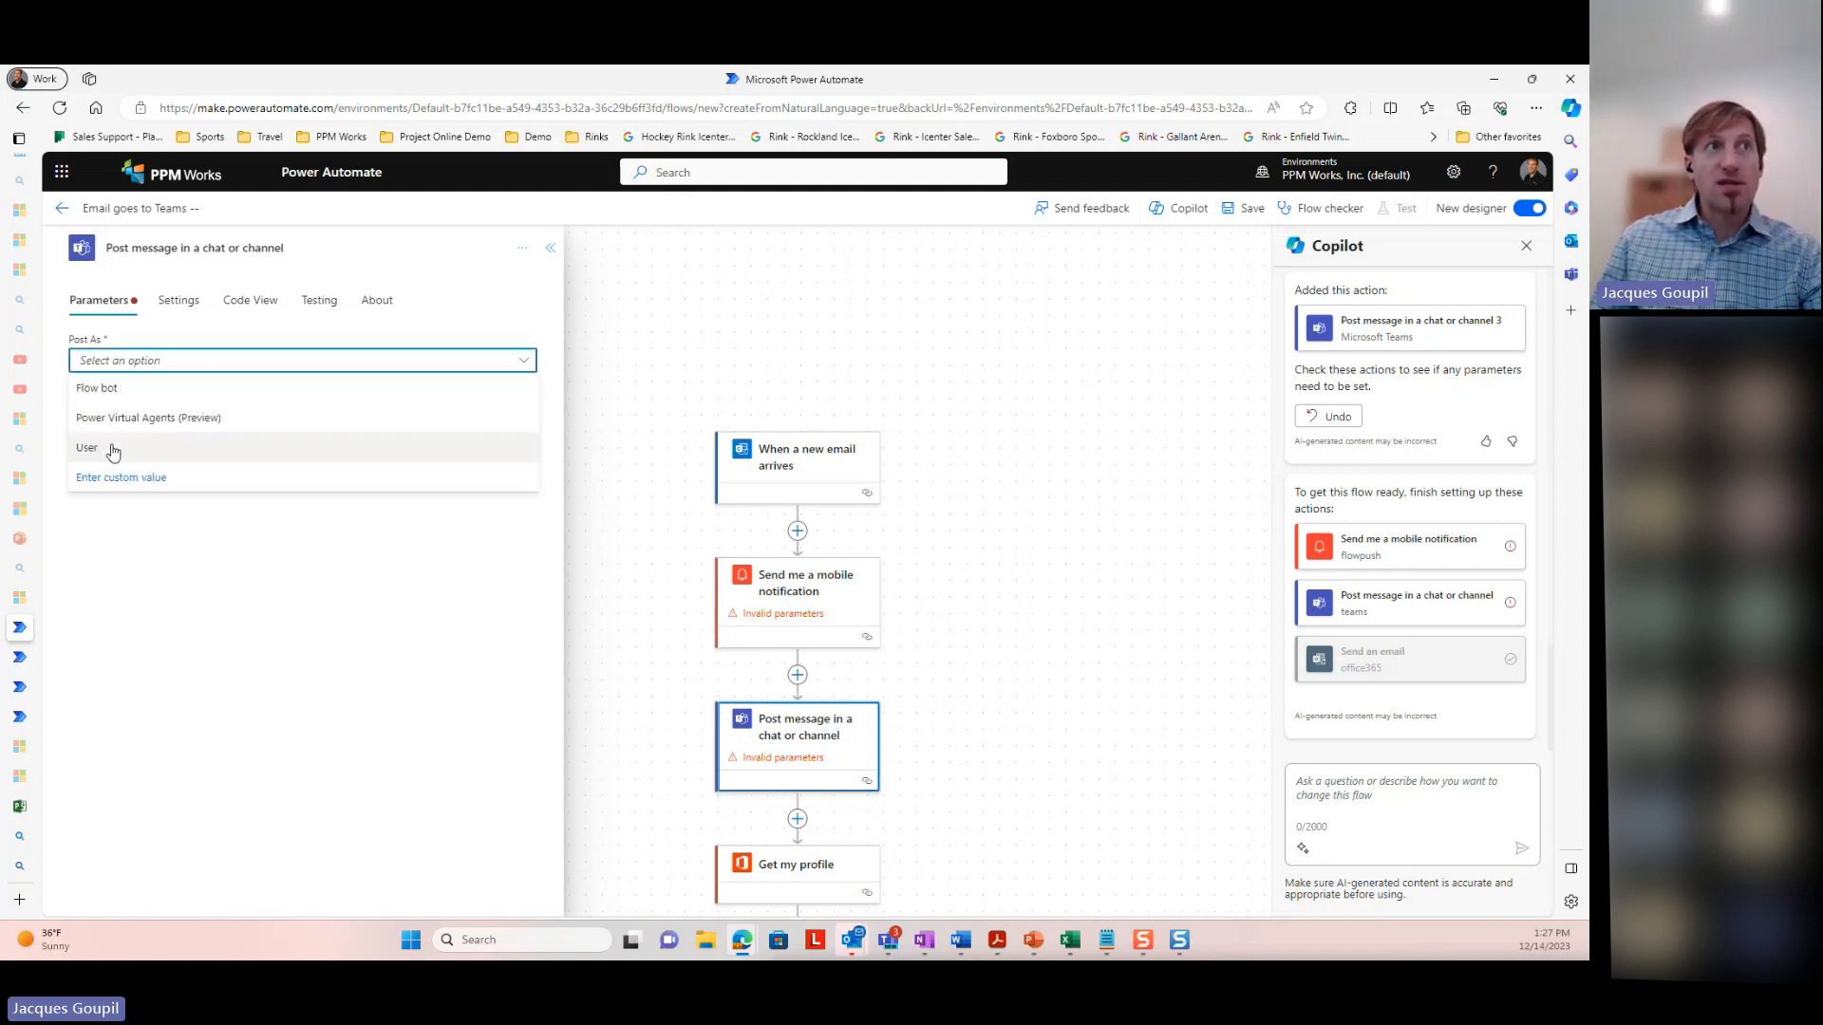
pyautogui.click(110, 390)
pyautogui.click(167, 417)
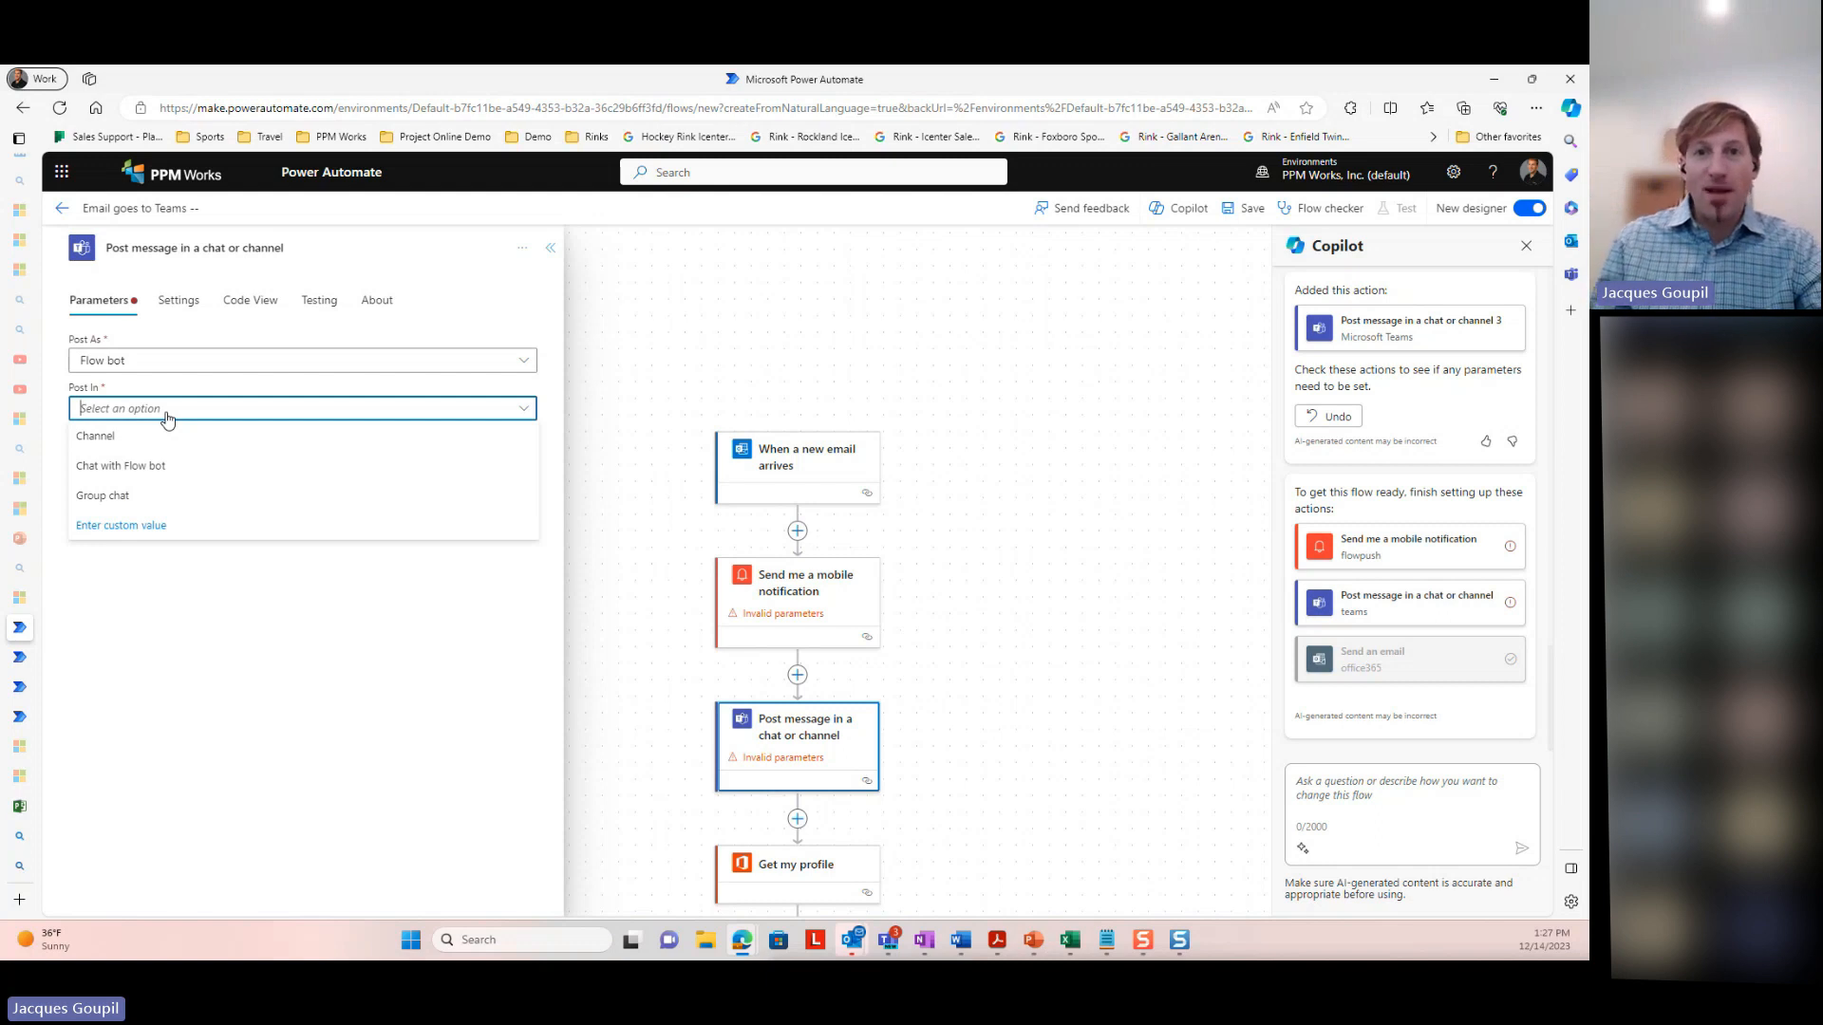
pyautogui.click(126, 440)
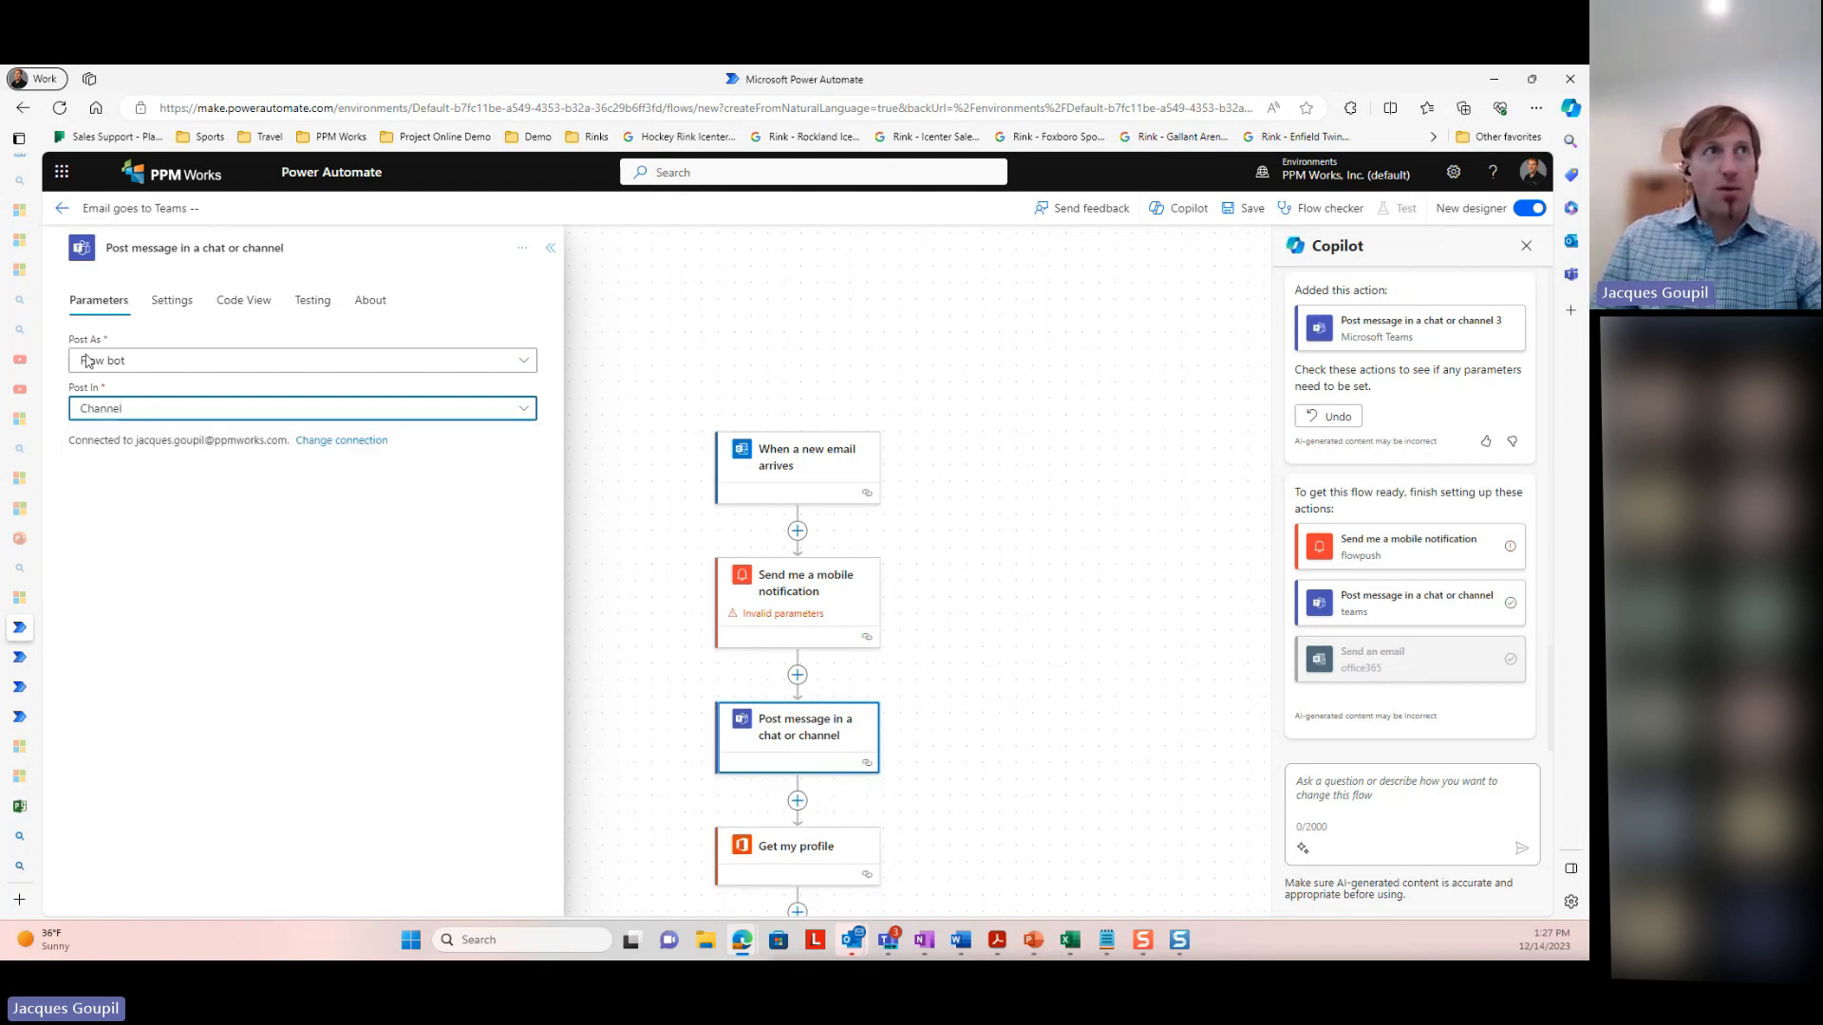
# Leave the email-to-Teams flow's designer and return to the list of cloud flows
pyautogui.click(60, 209)
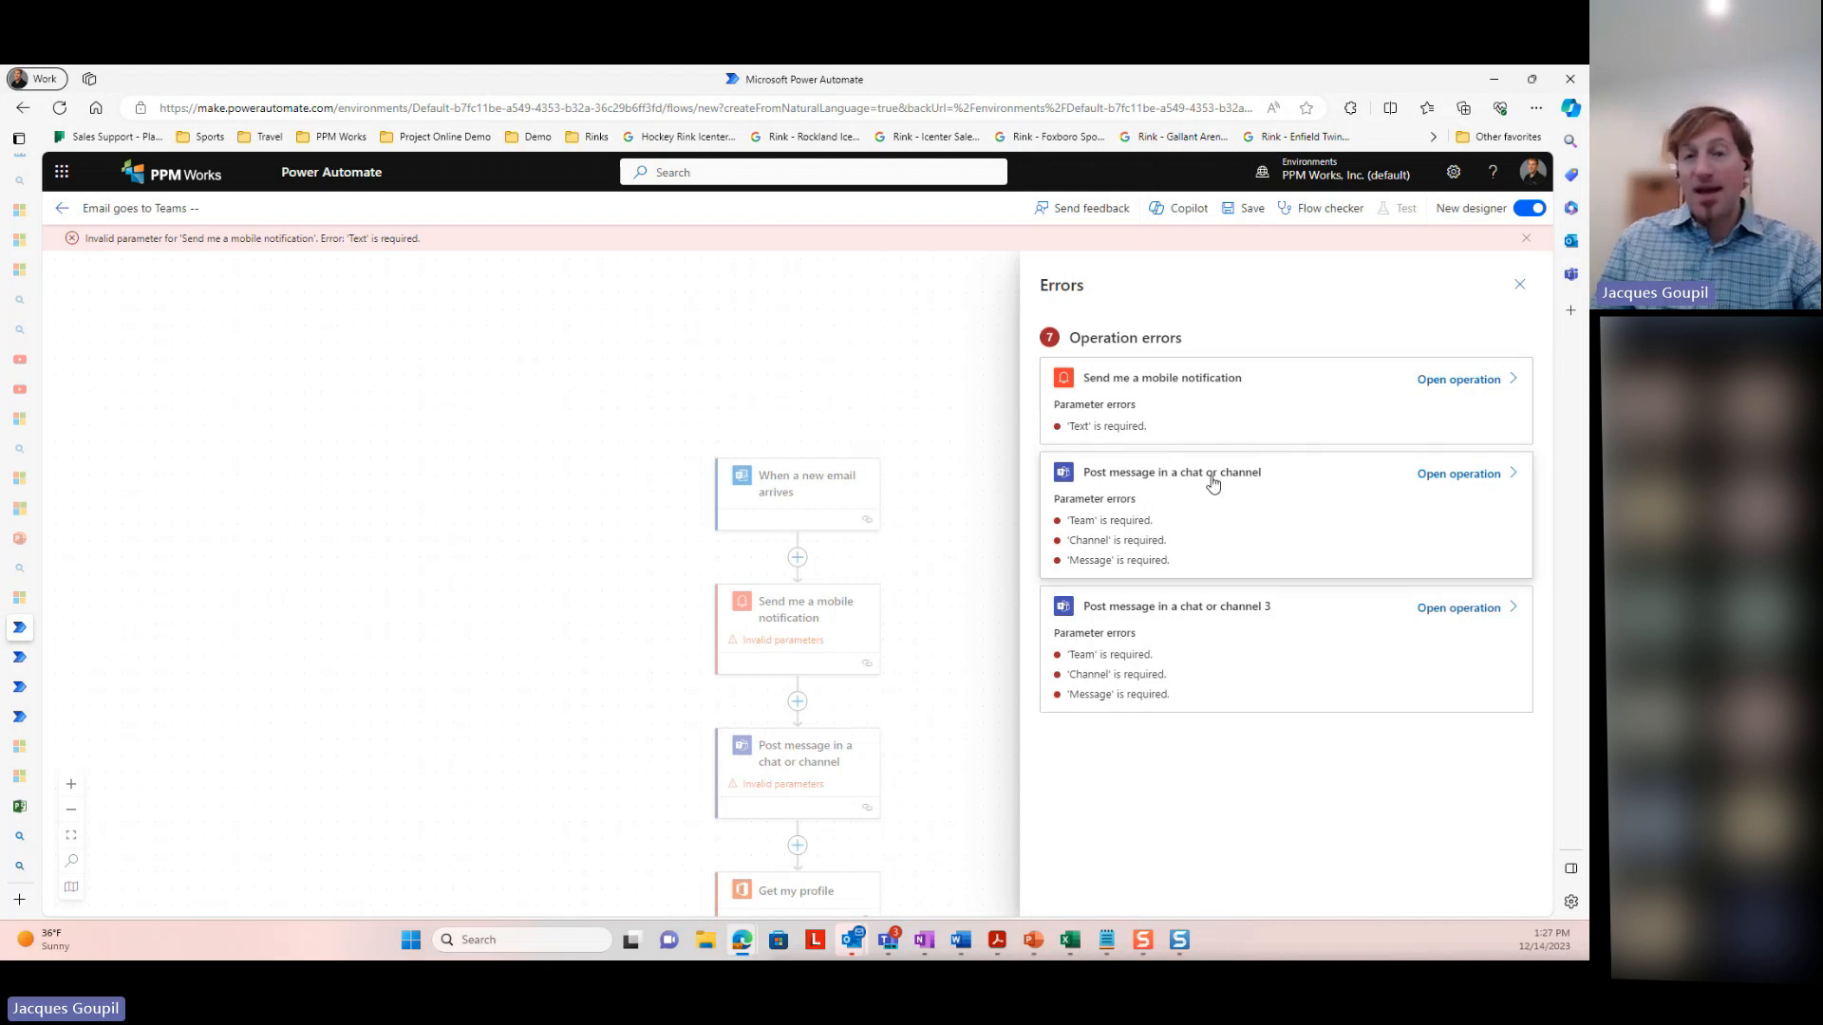
pyautogui.click(63, 208)
pyautogui.click(877, 243)
# Open the flow "Create a Support Task every week in the Demo 1 project" for editing and go to its Copilot prompt
pyautogui.moveTo(21, 668)
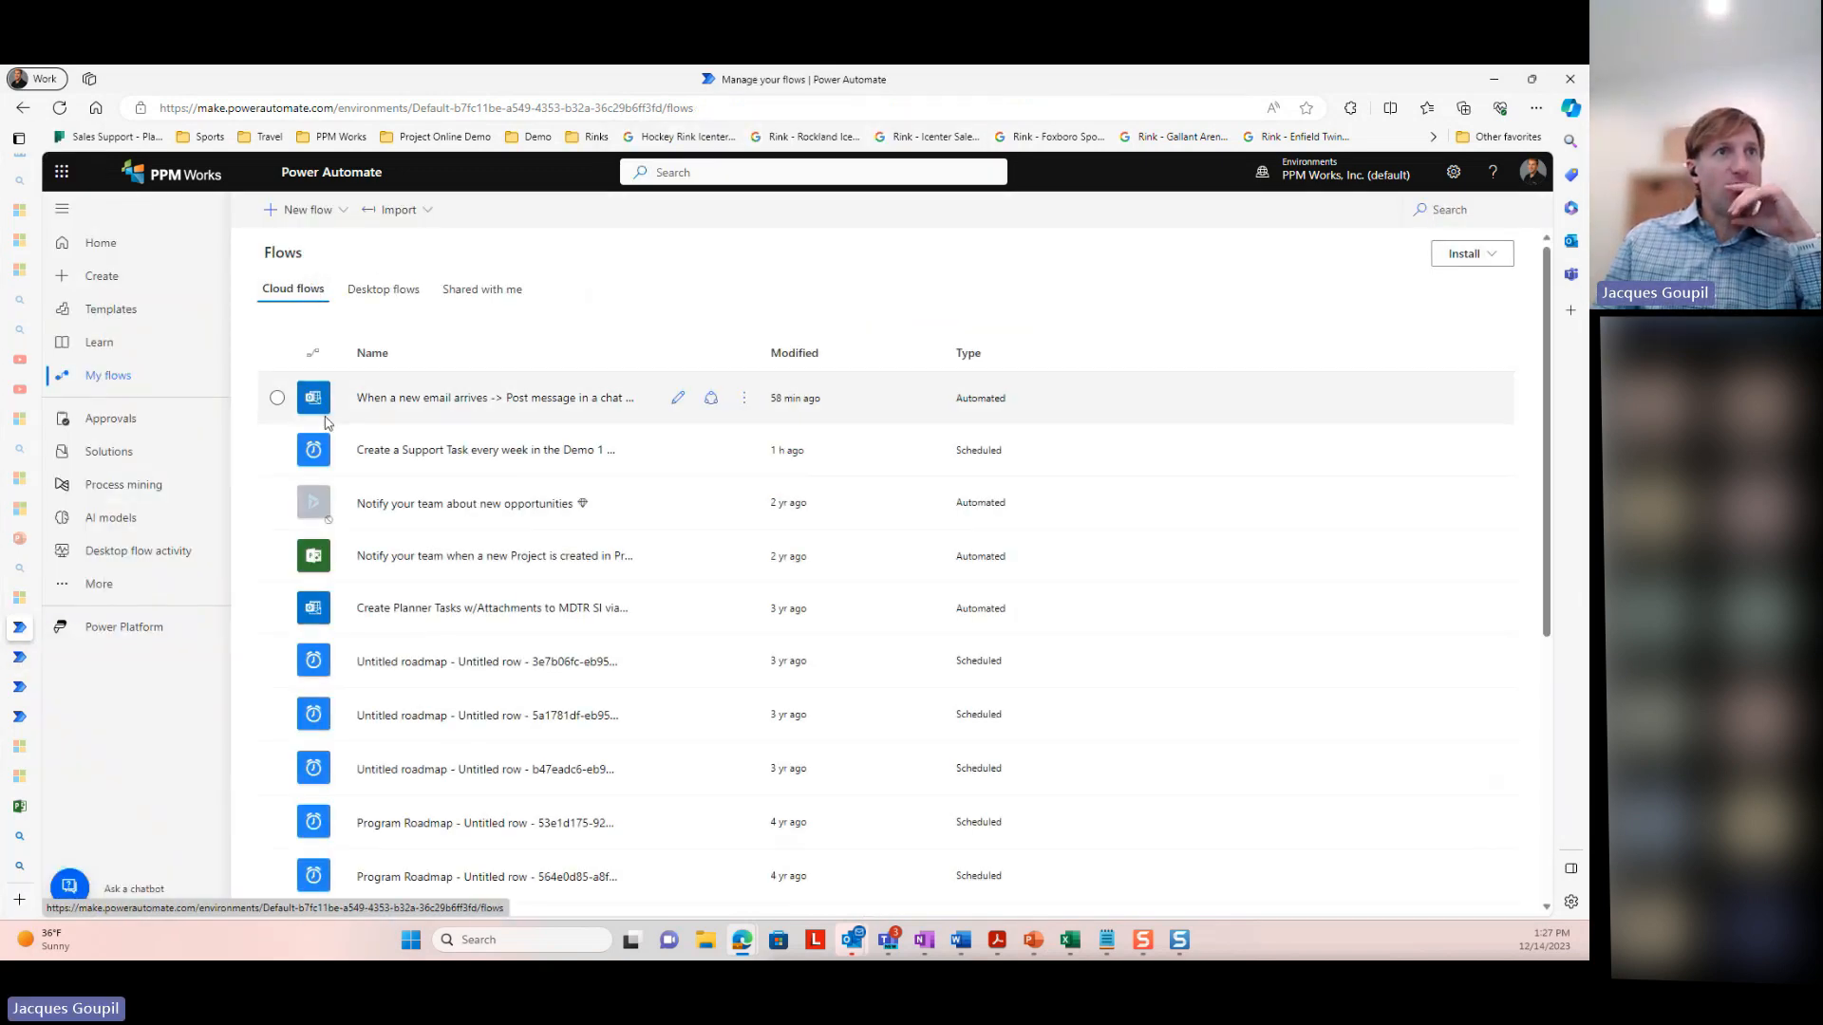
pyautogui.click(415, 452)
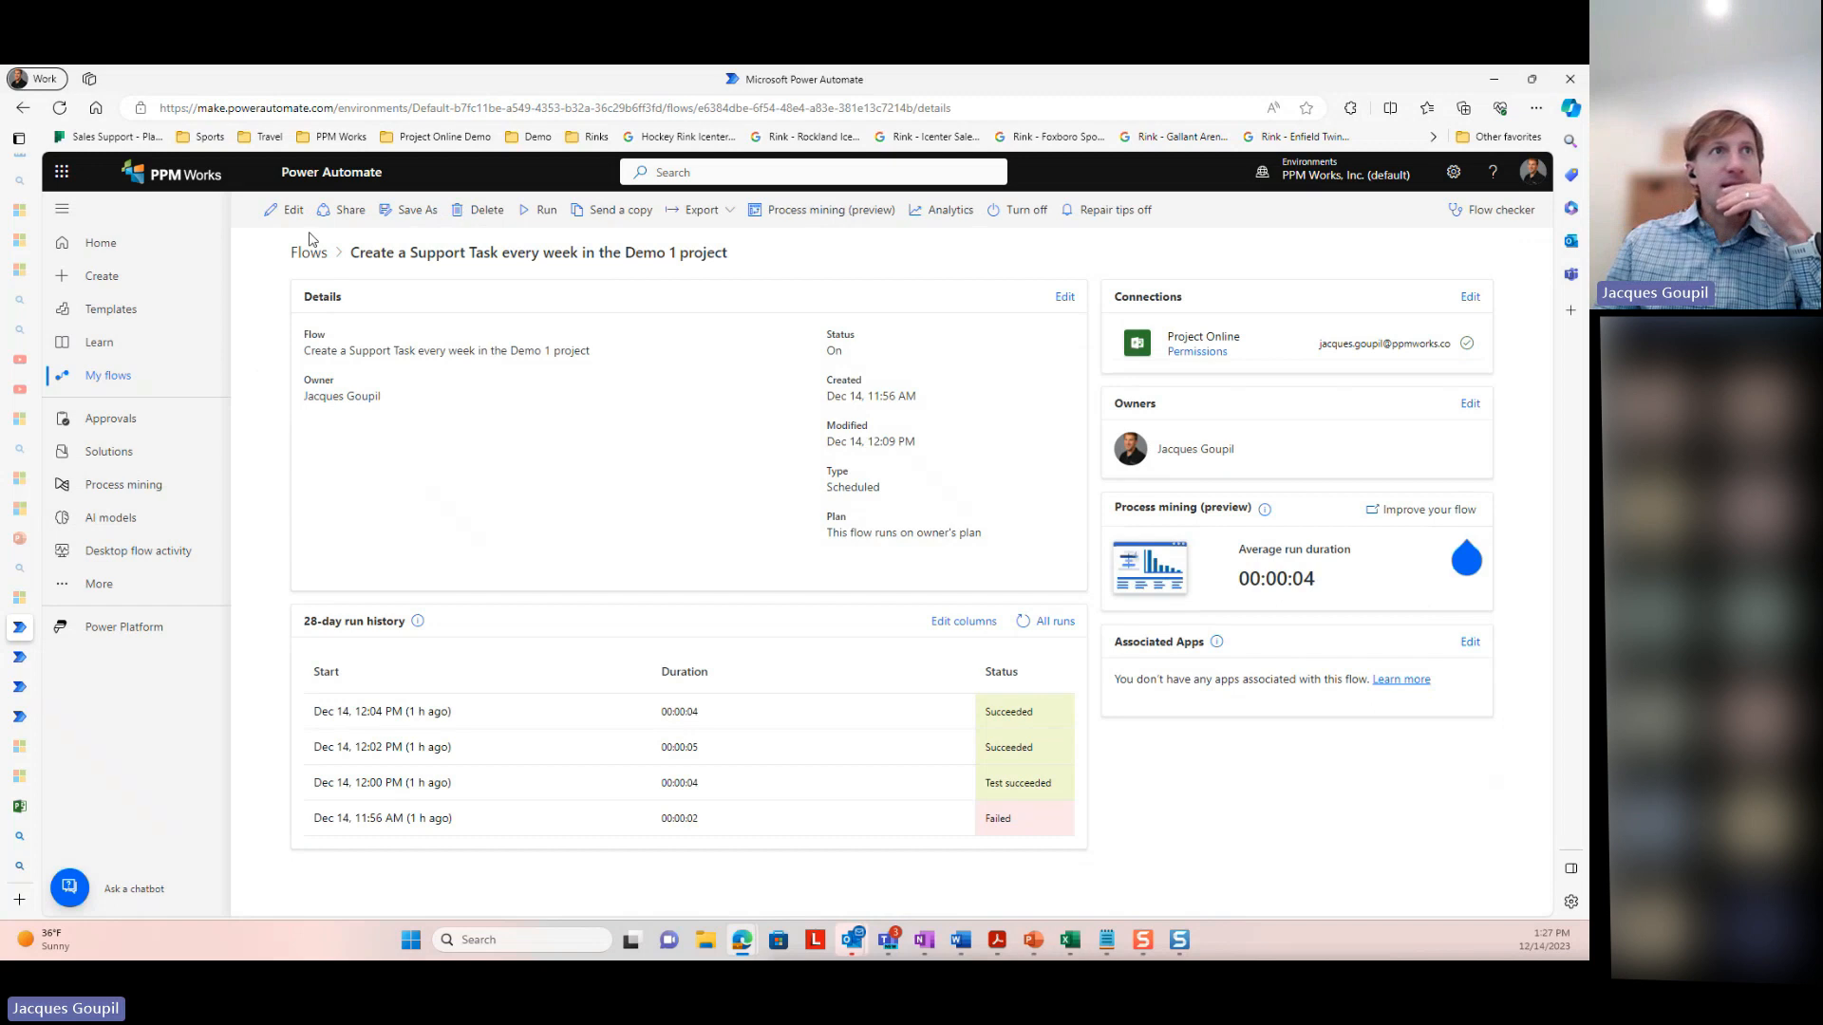
pyautogui.click(288, 211)
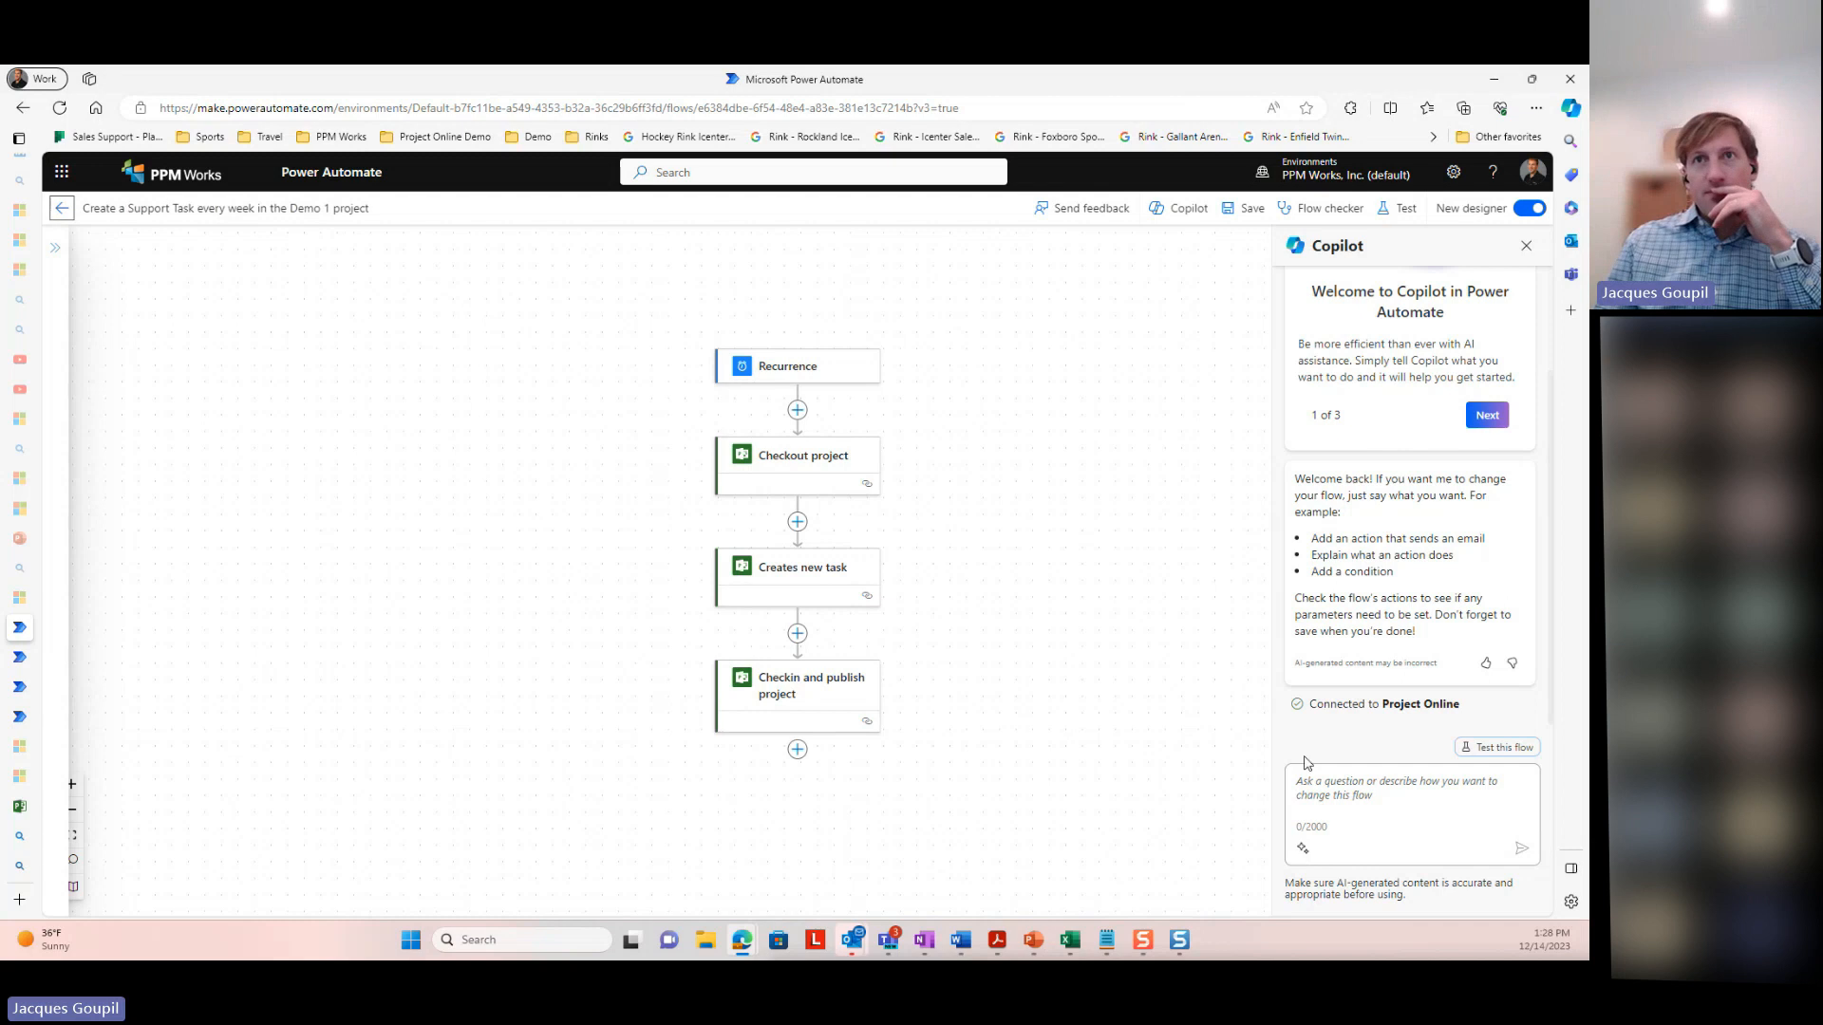
pyautogui.click(1339, 777)
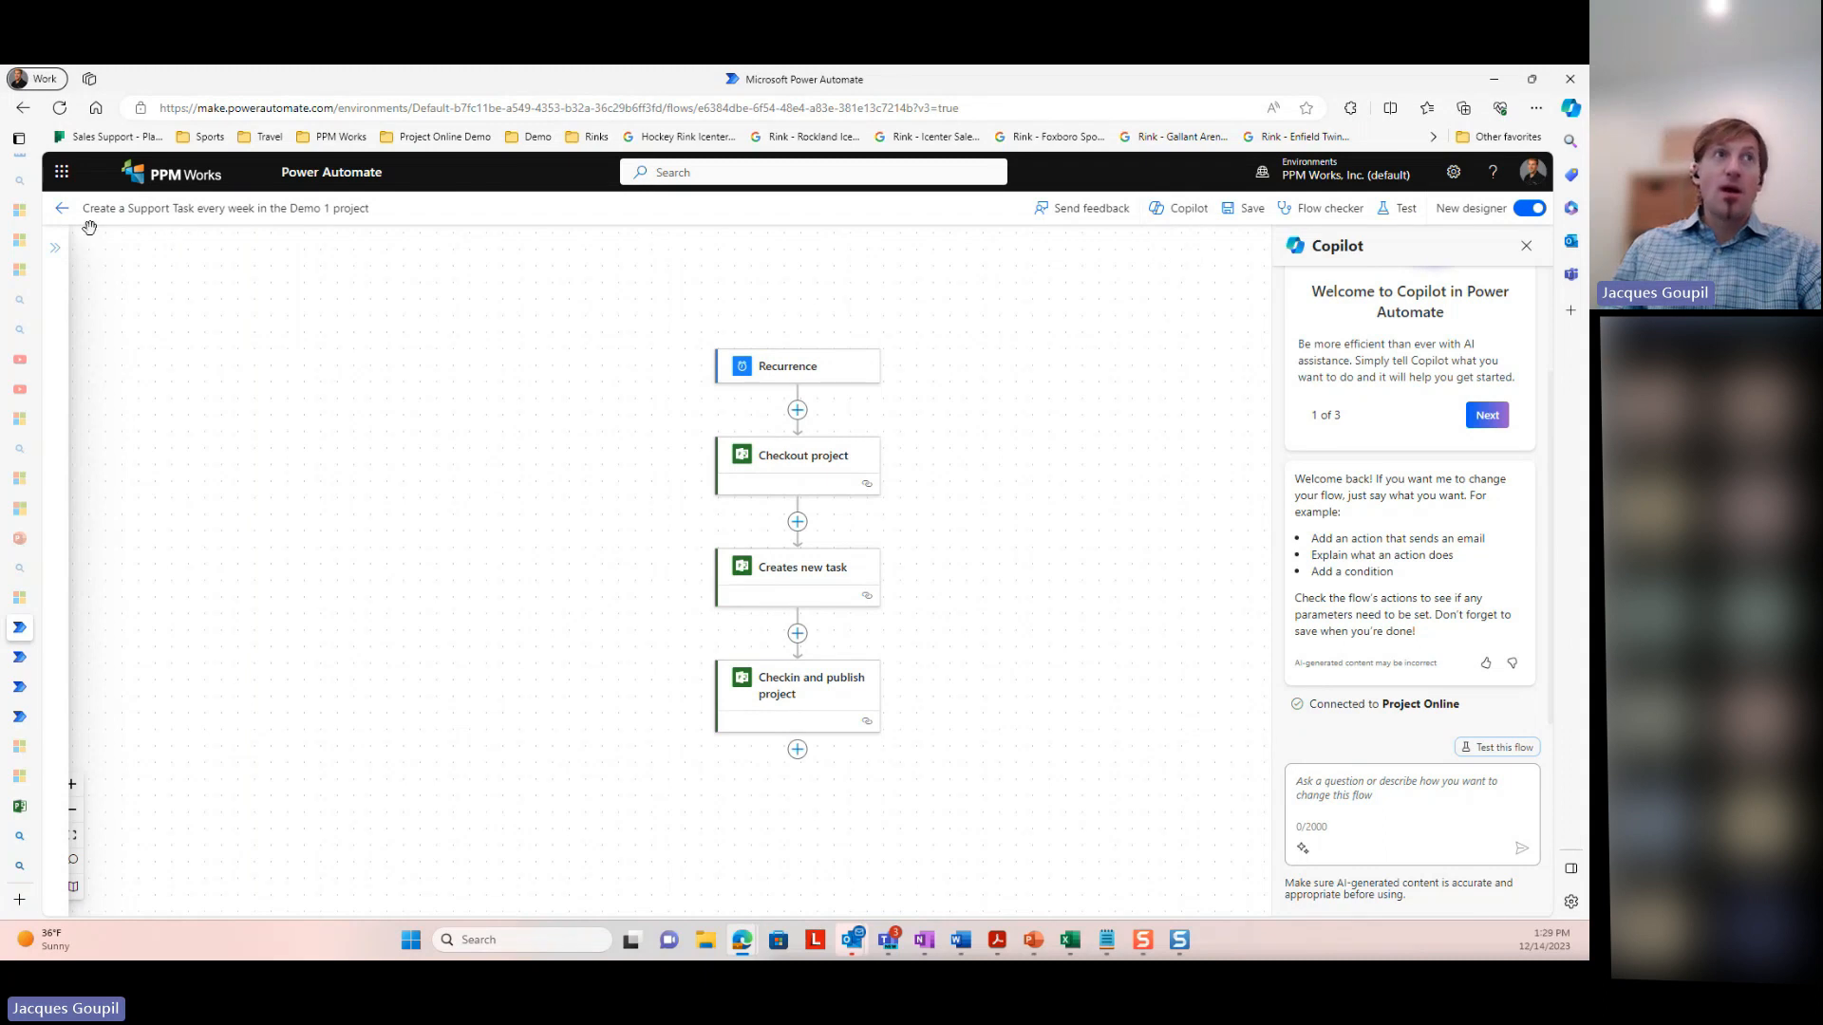
# Switch to the process mining overview and view its process map and summary
pyautogui.moveTo(19, 676)
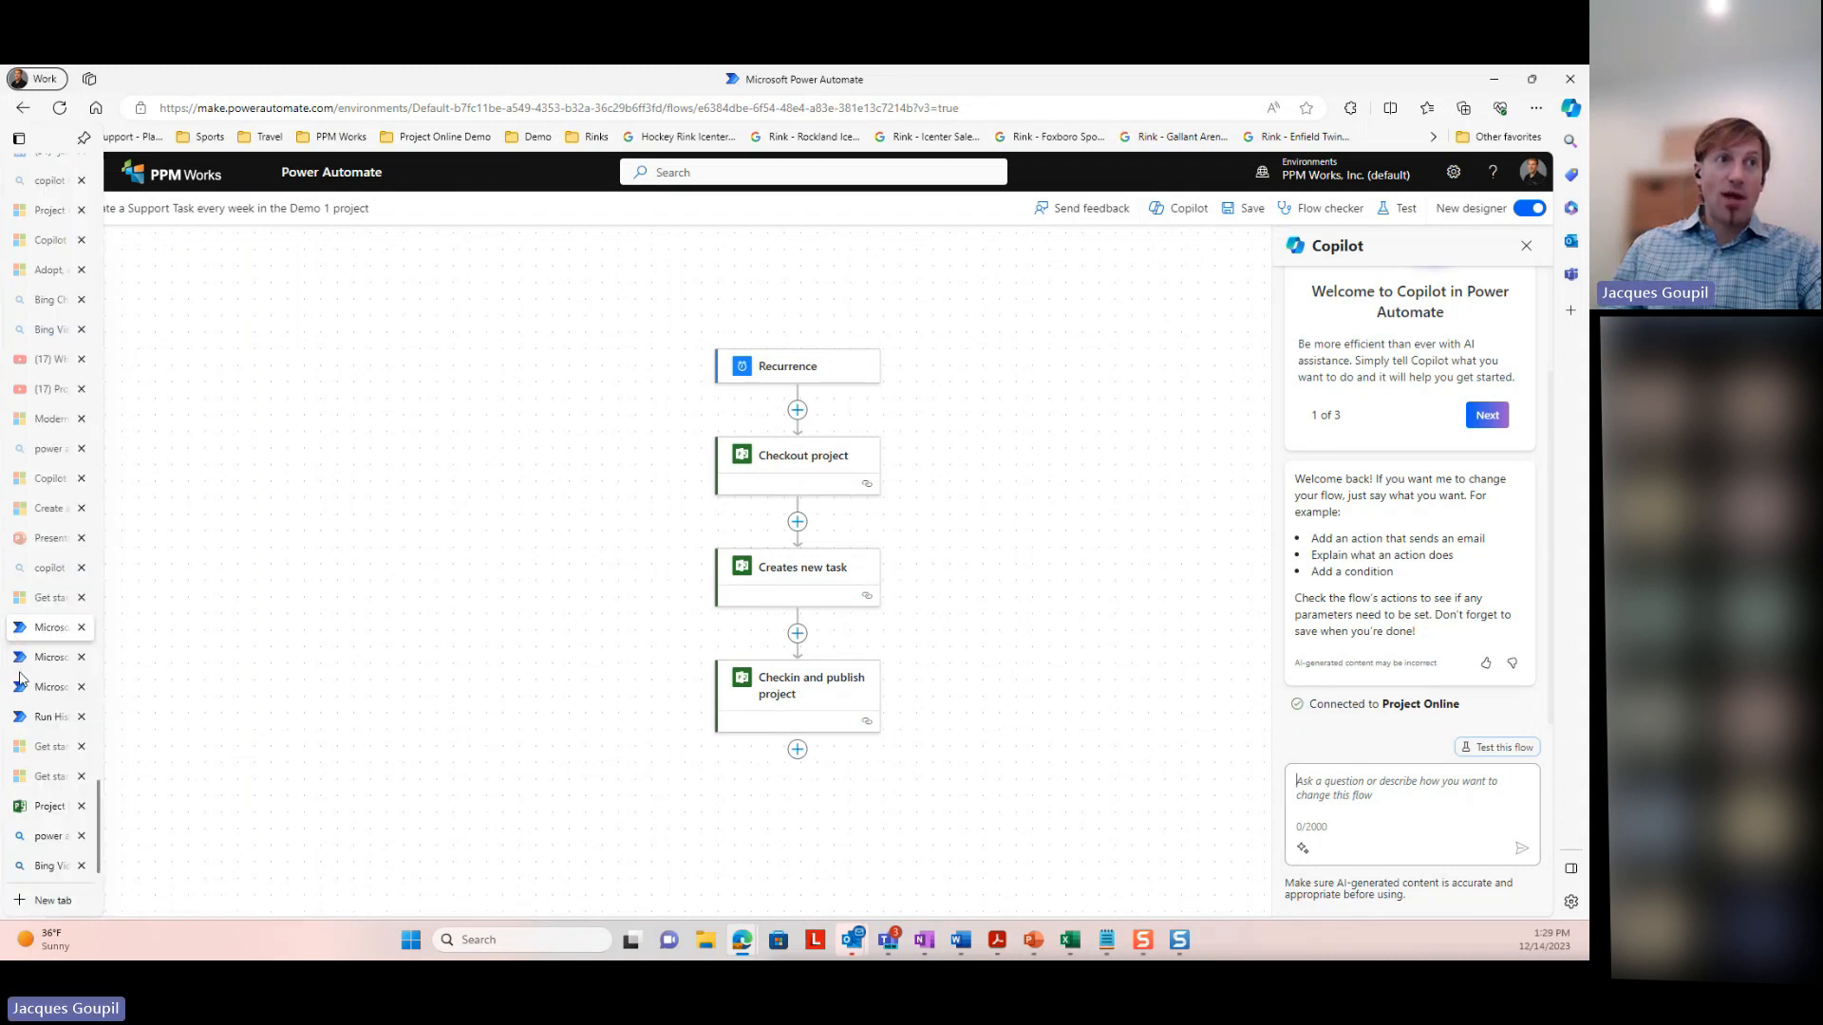
pyautogui.click(20, 689)
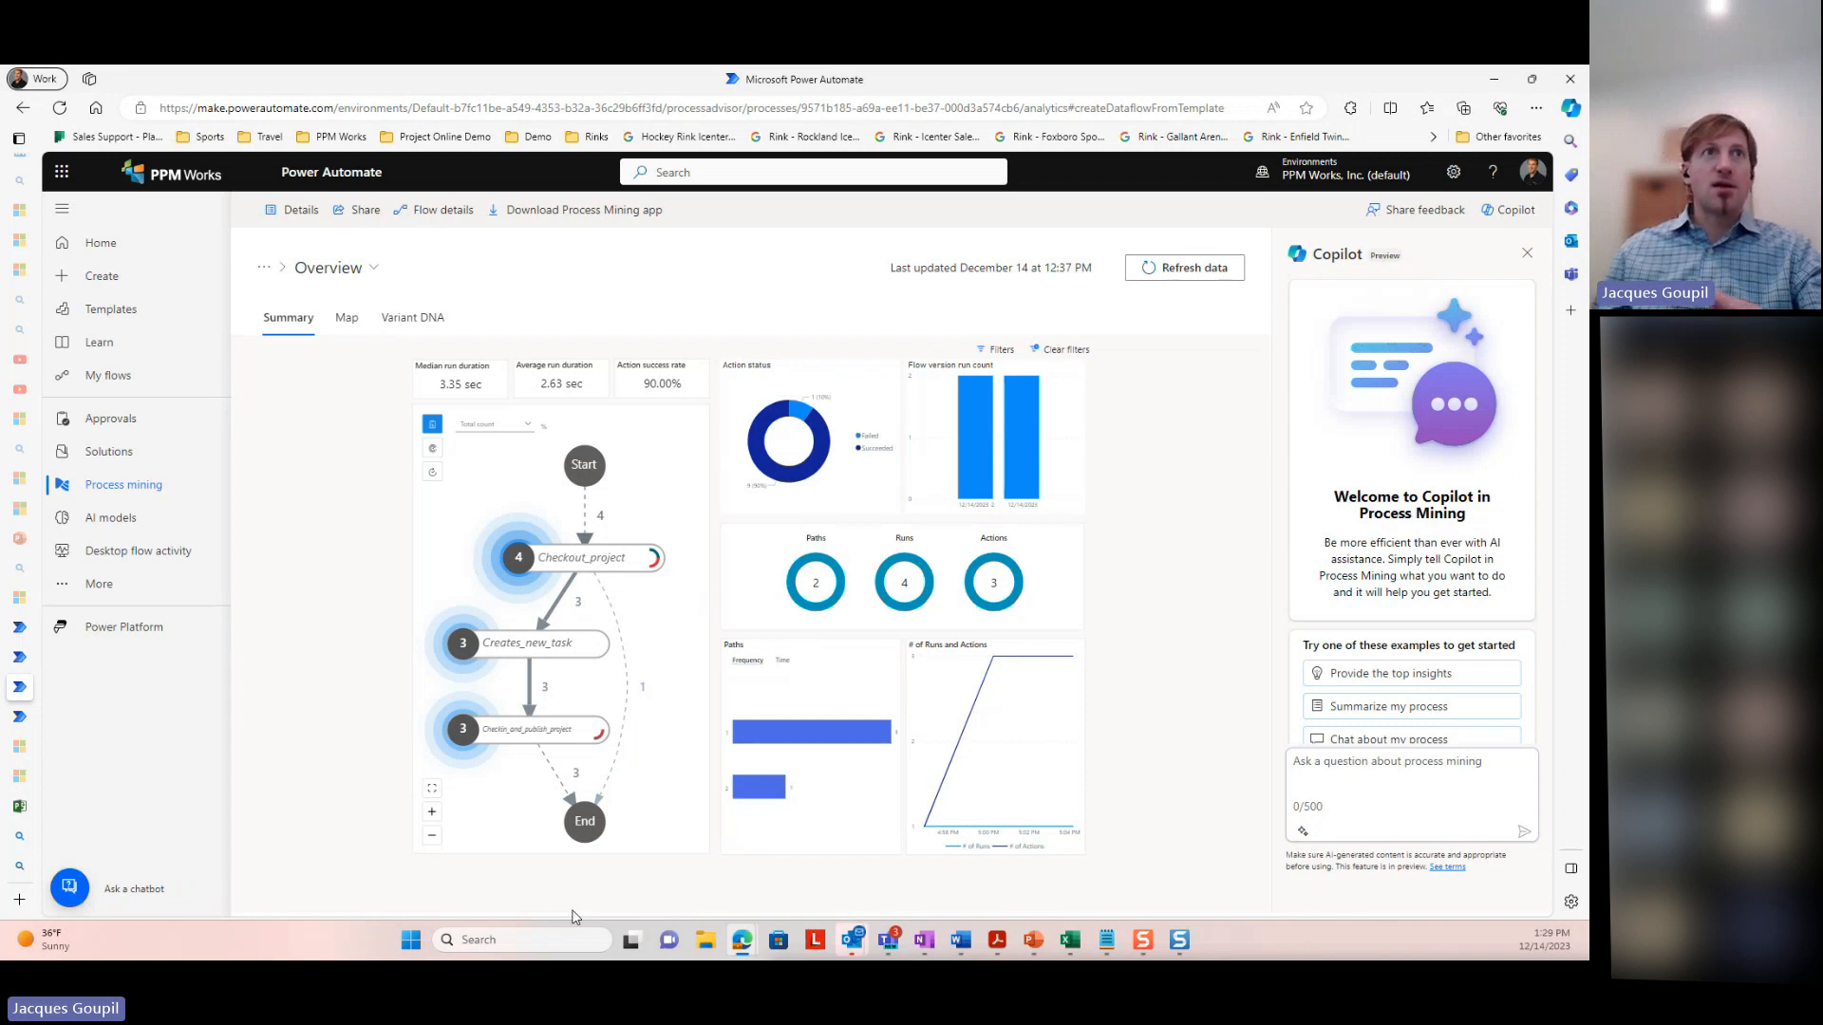
pyautogui.click(355, 329)
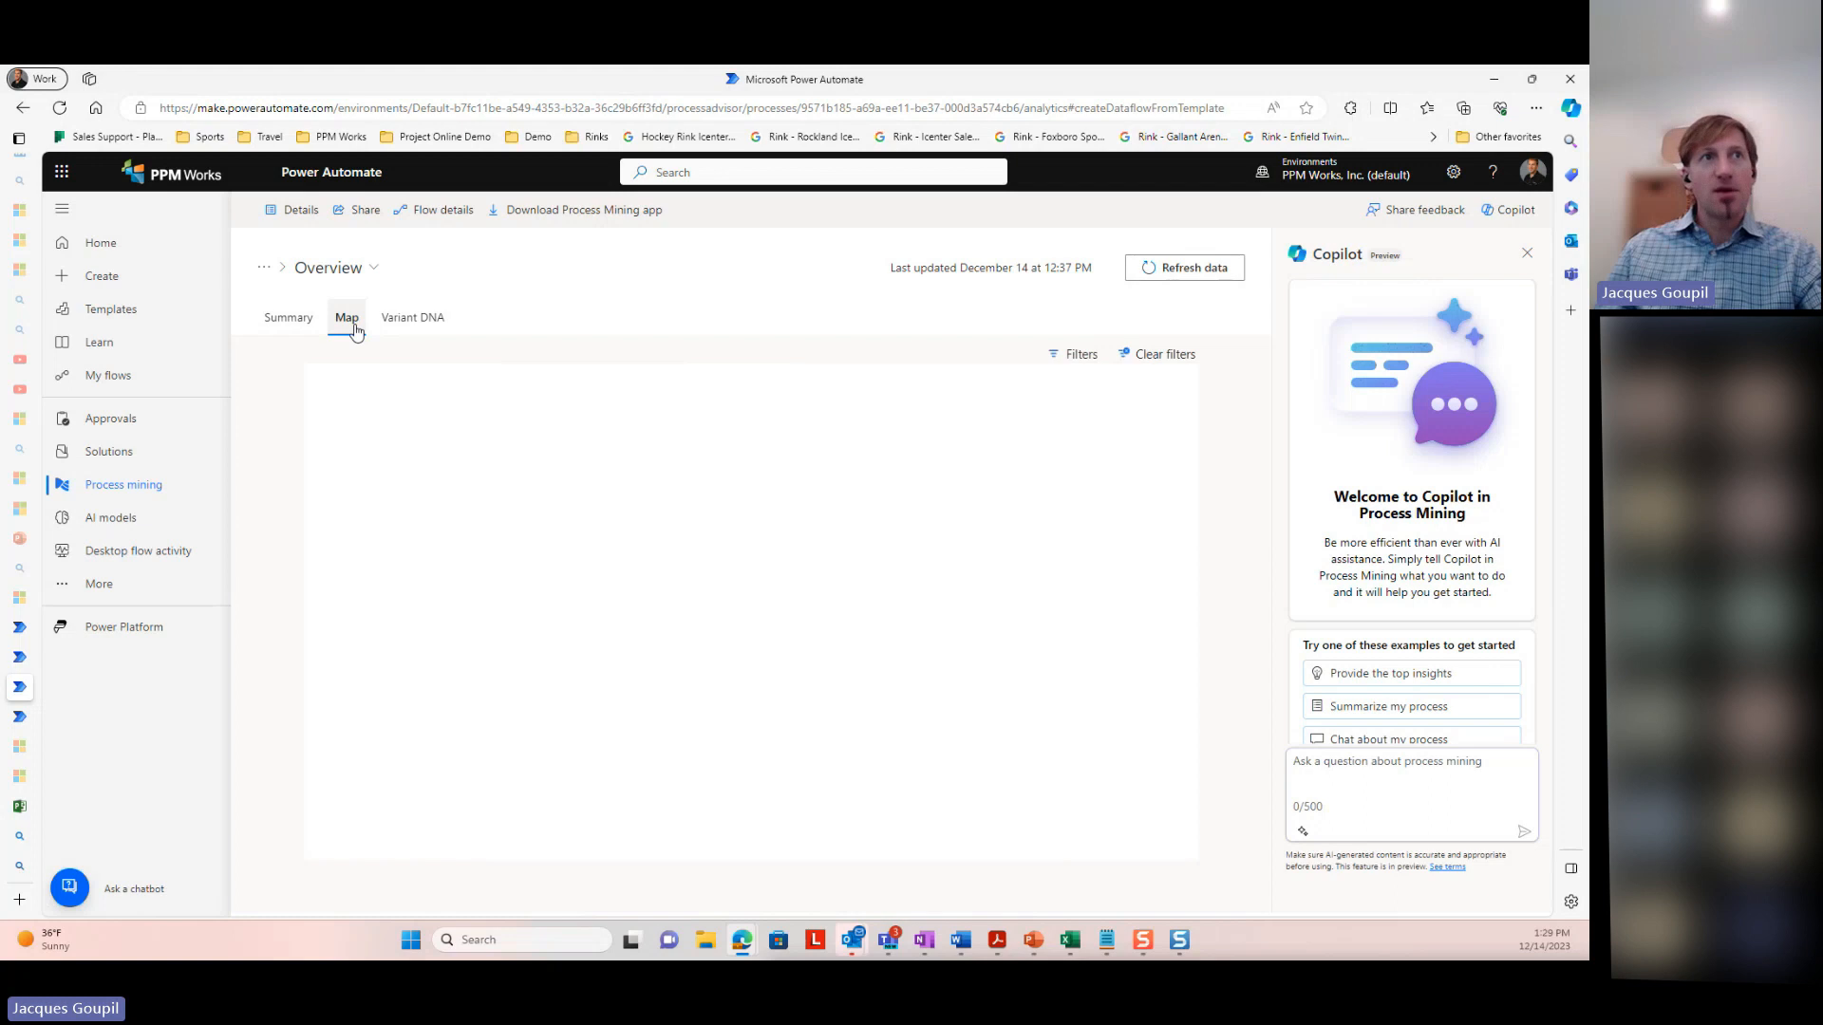
pyautogui.click(290, 323)
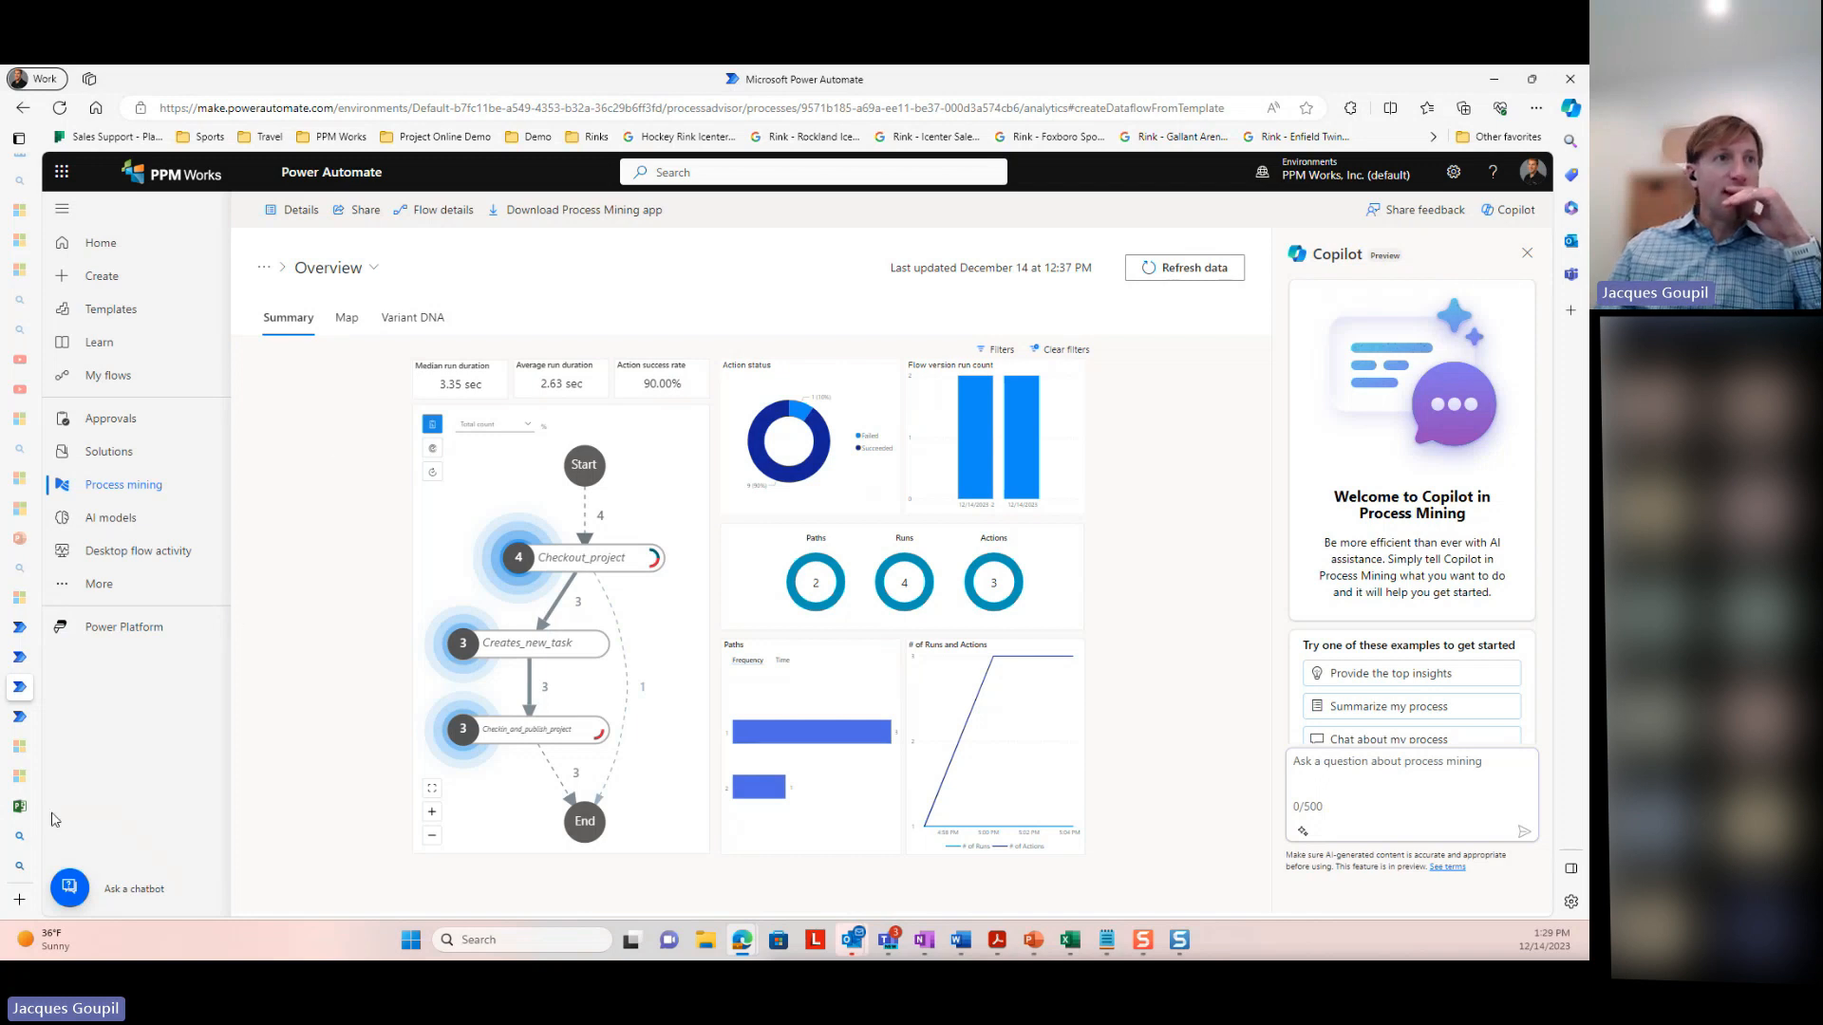
# Switch to the Demo 1 project schedule in Project Online and resume the timed-out editing session
pyautogui.click(23, 807)
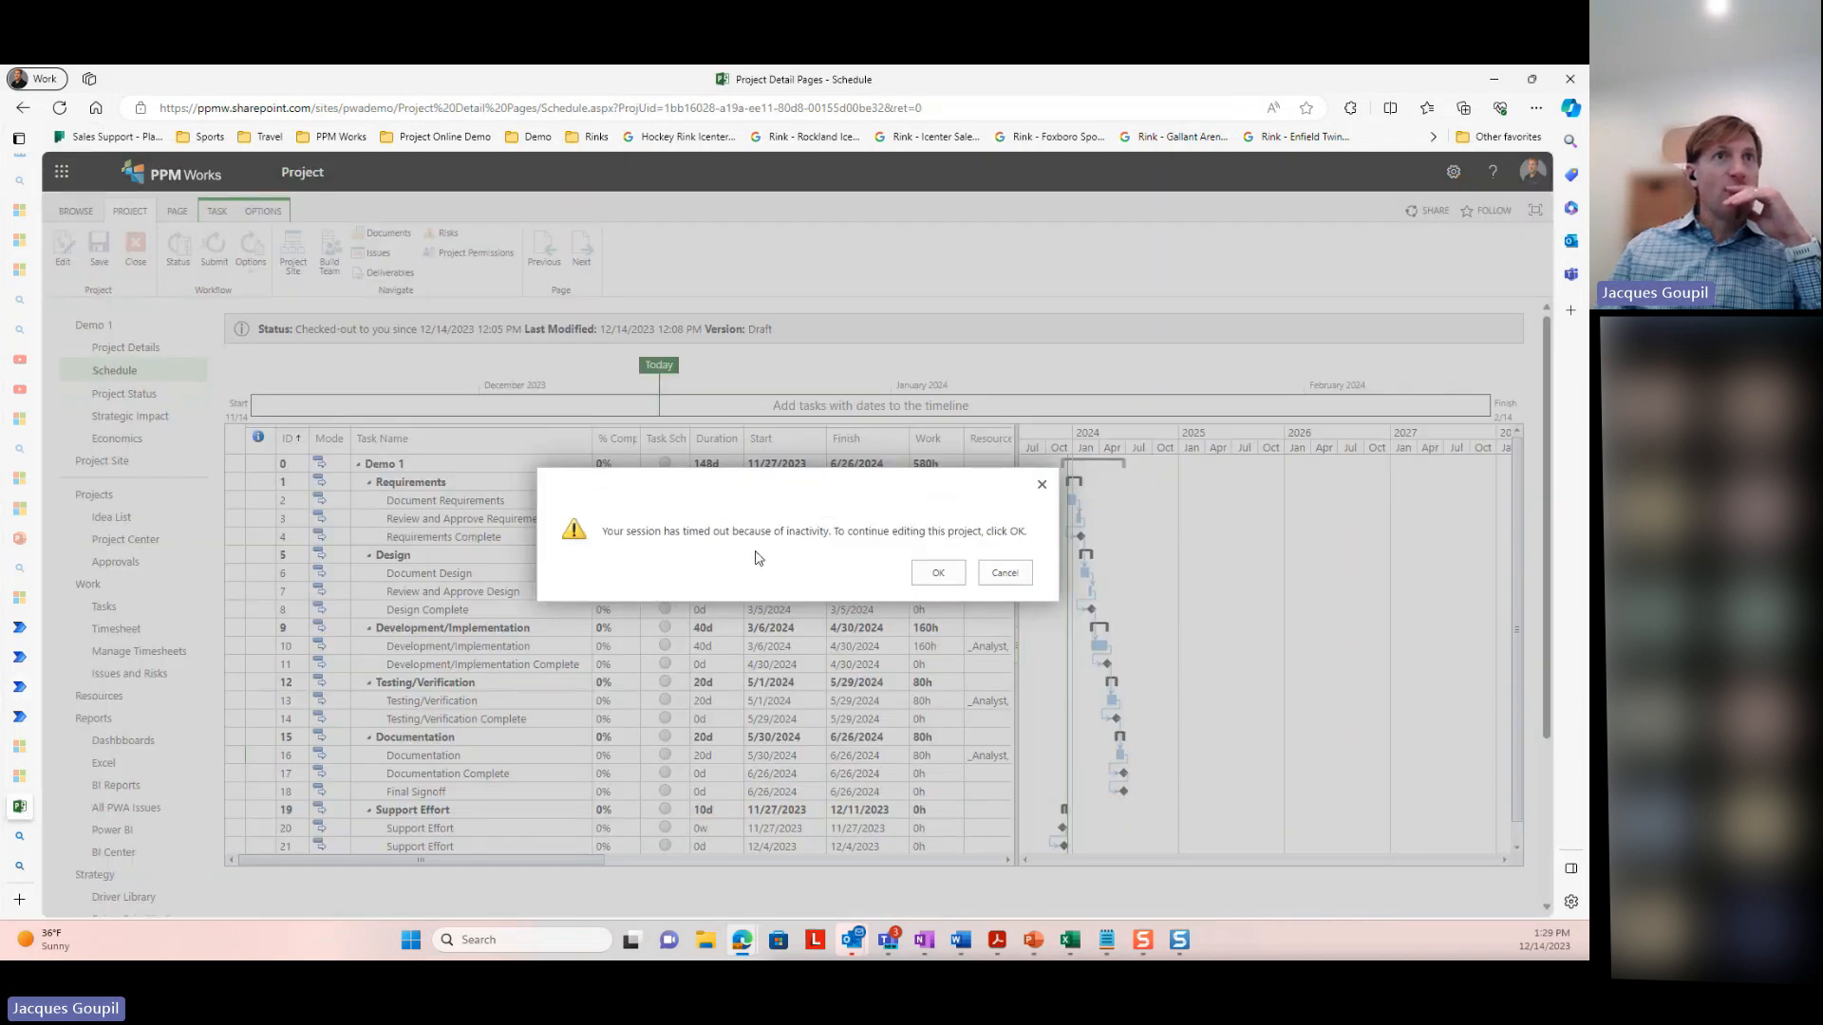
pyautogui.click(928, 572)
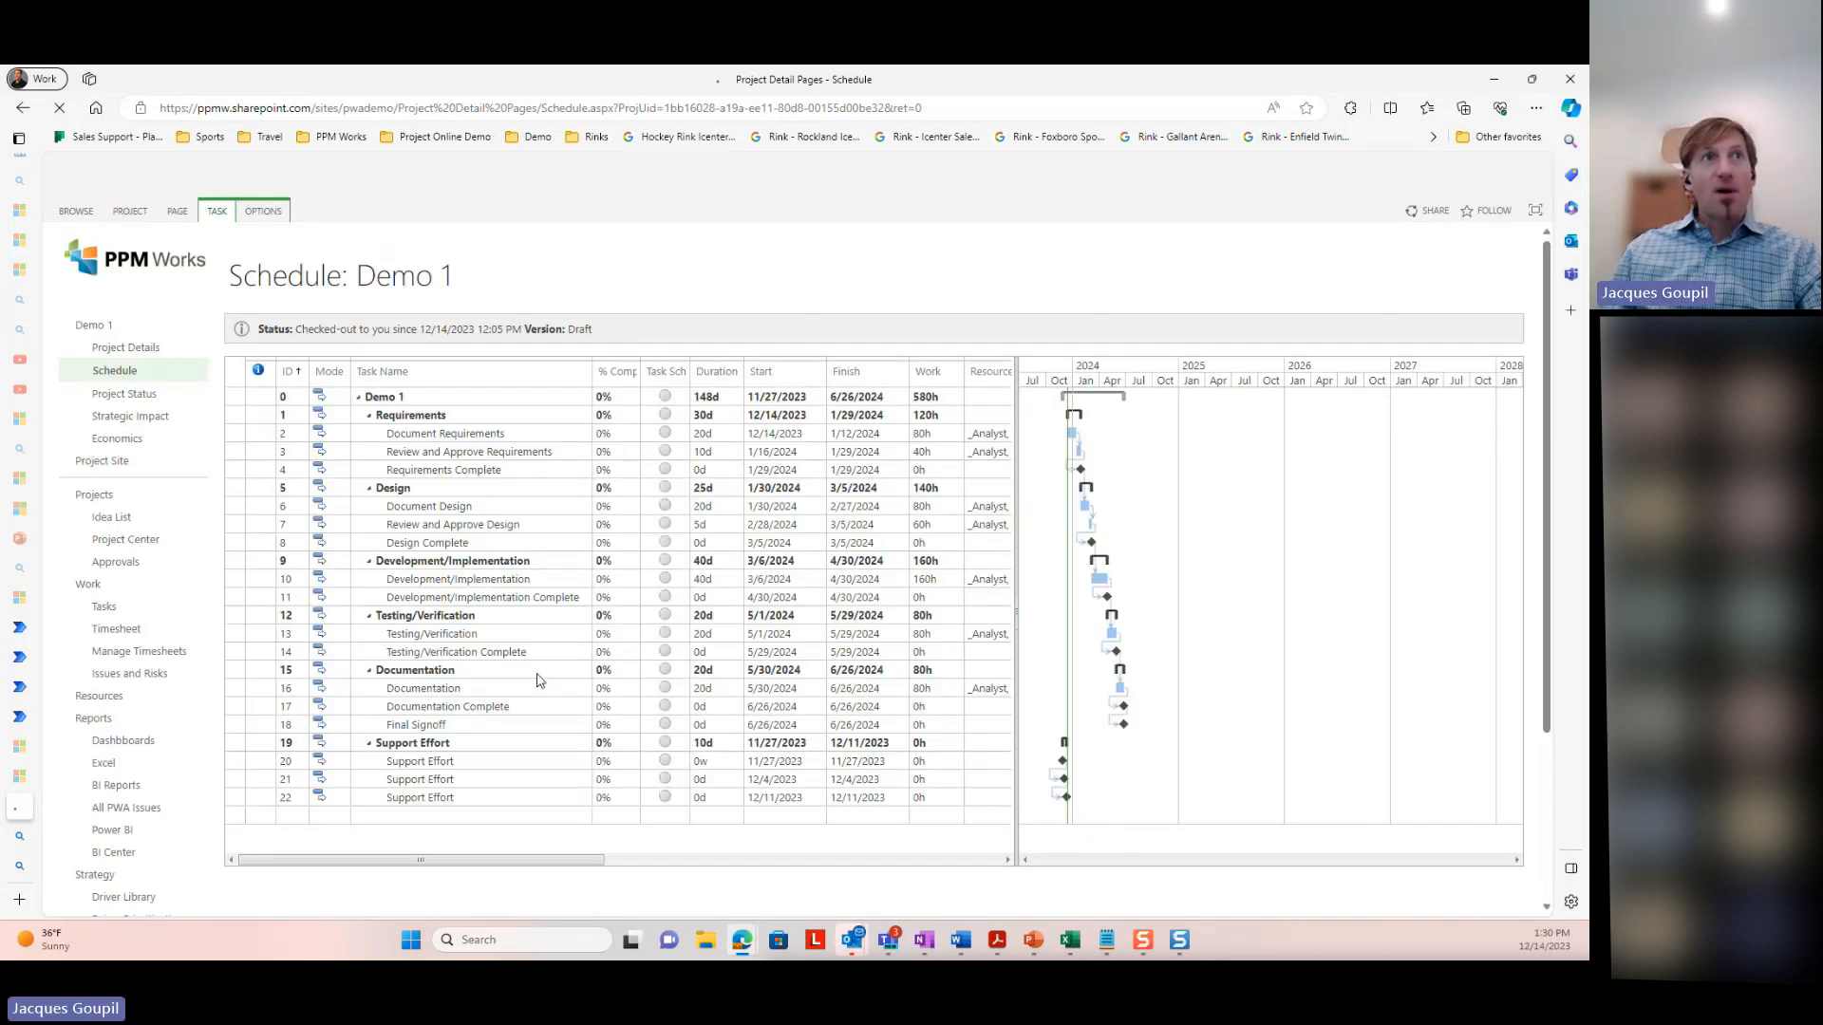
pyautogui.moveTo(384, 274); pyautogui.dragTo(495, 279)
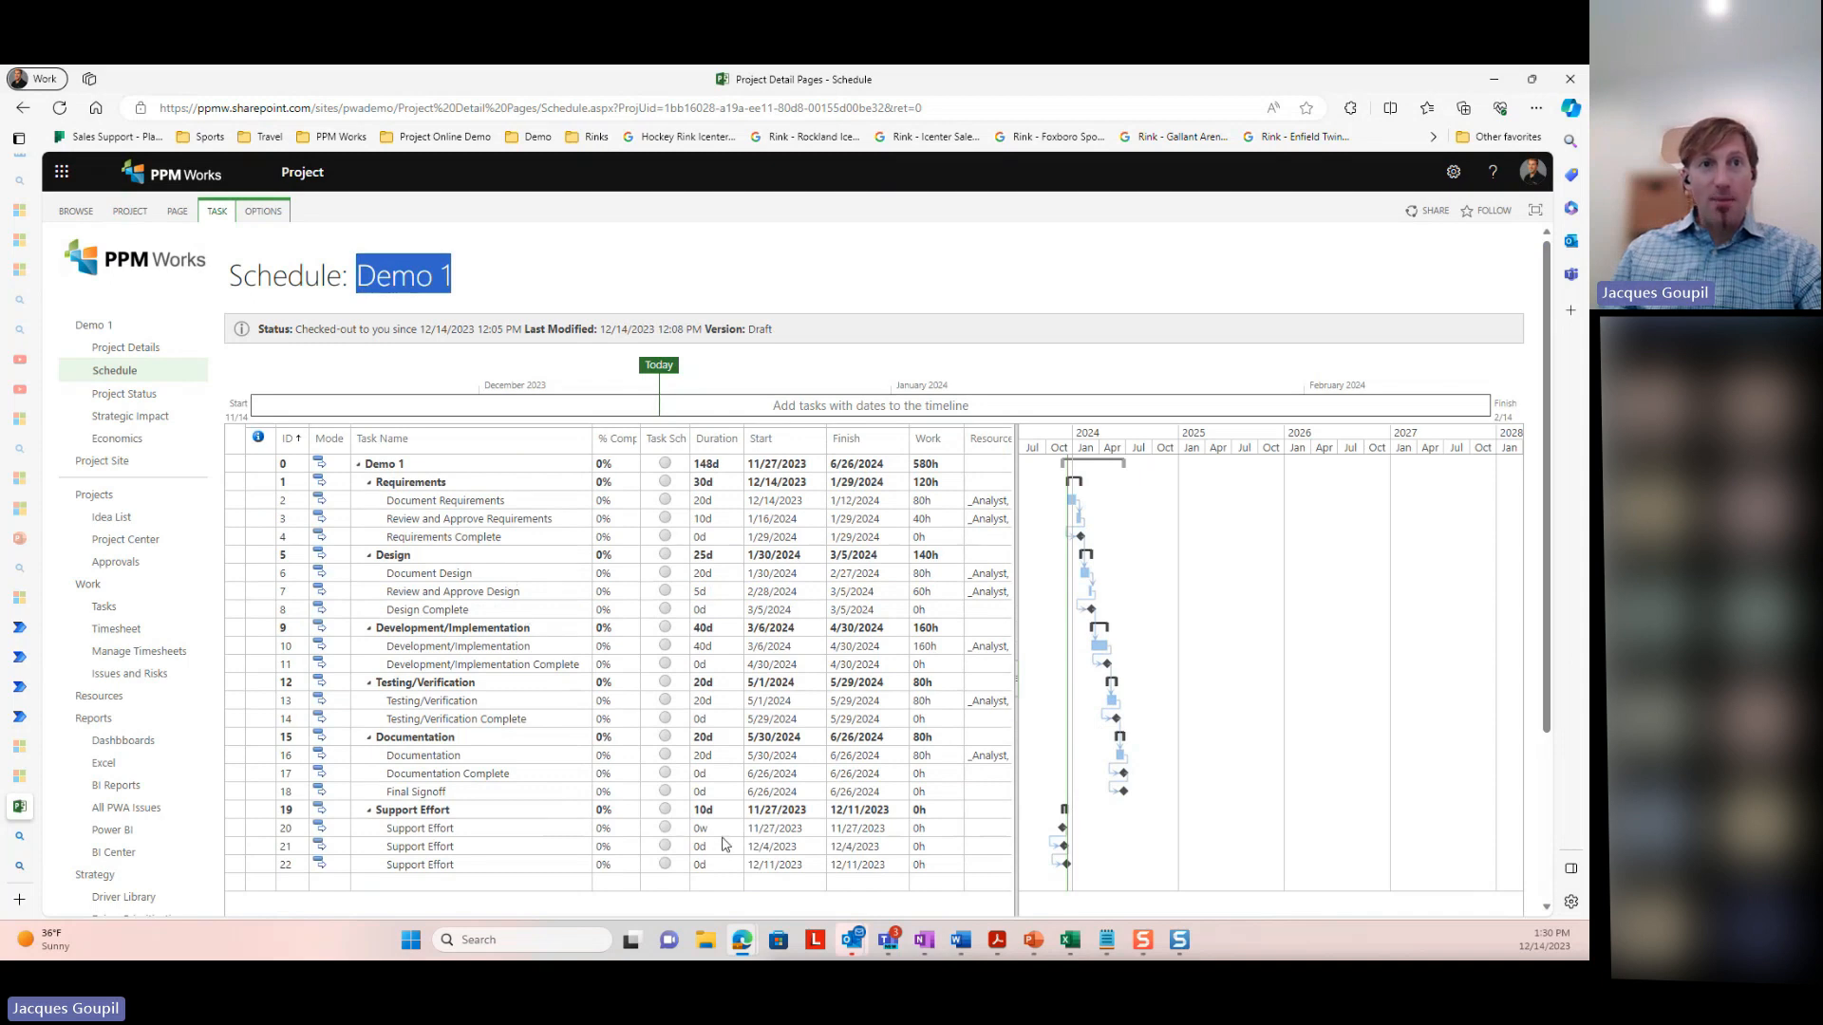
# Check the start dates of the three Support Effort subtasks at the end of the Demo 1 schedule
pyautogui.click(508, 829)
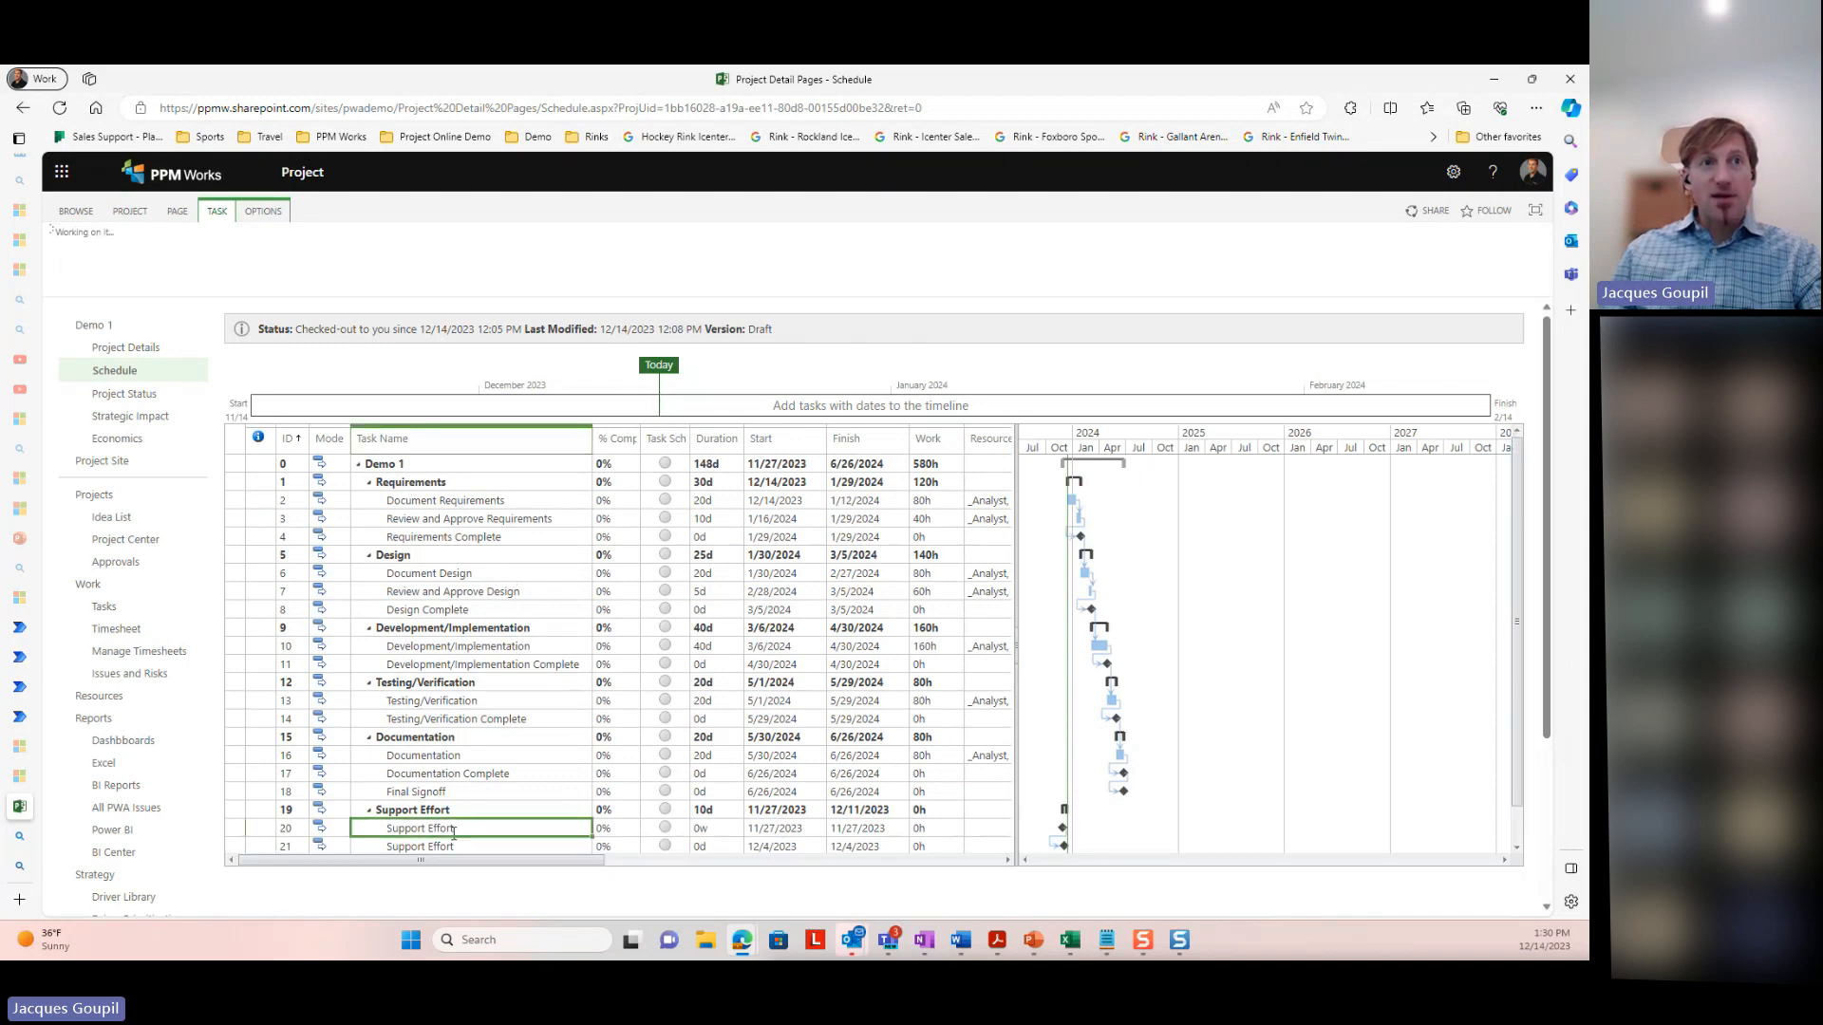
pyautogui.scroll(-2, 474, 846)
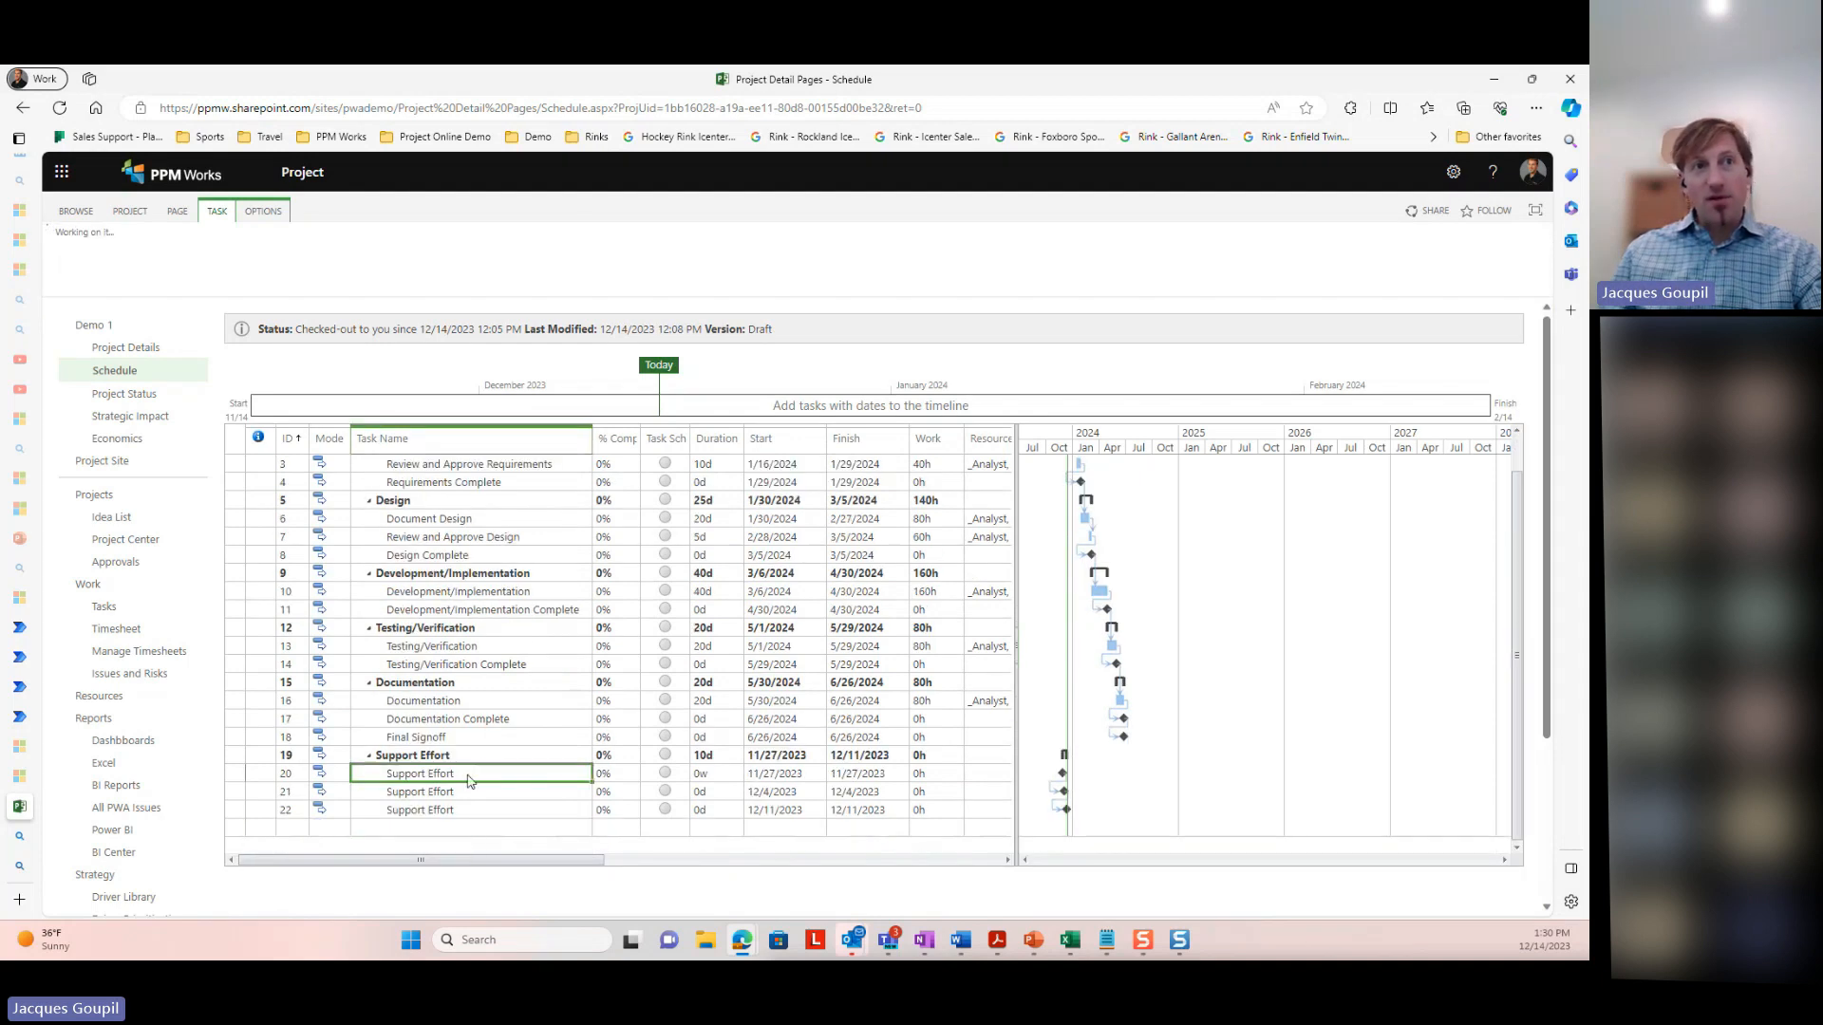
pyautogui.click(776, 777)
pyautogui.click(780, 791)
pyautogui.click(775, 808)
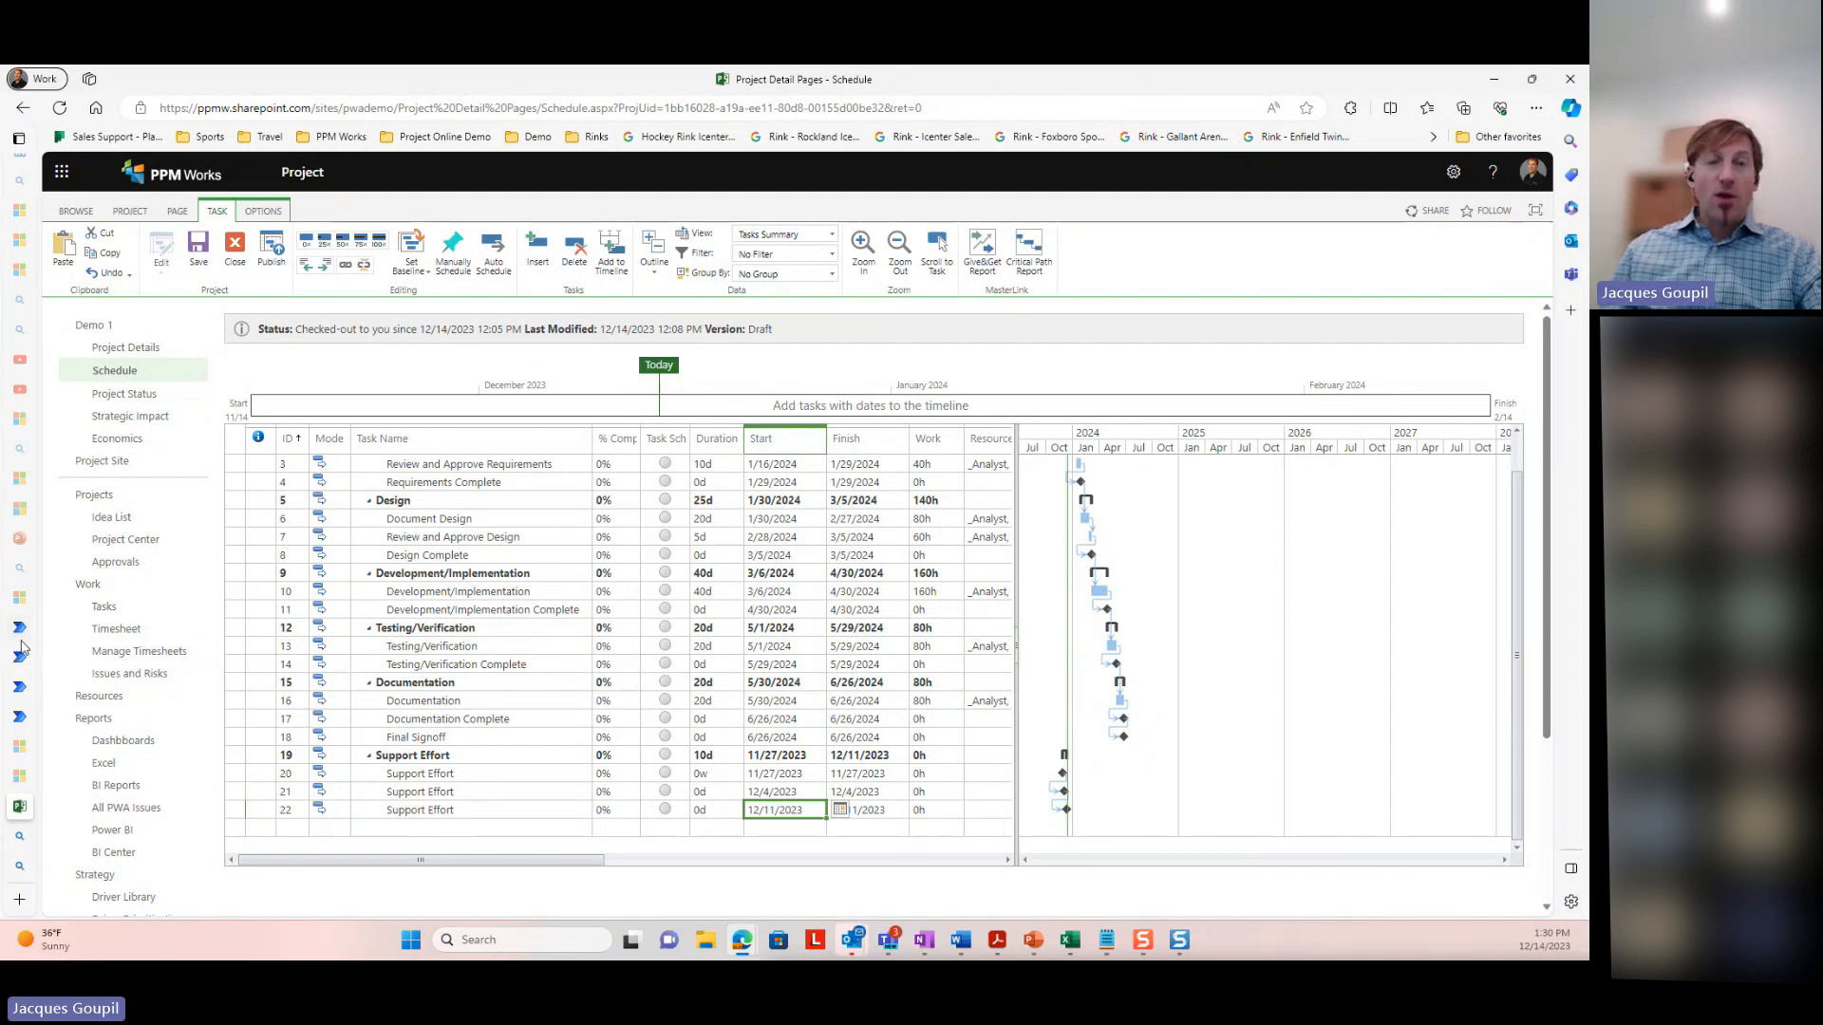
pyautogui.moveTo(24, 646)
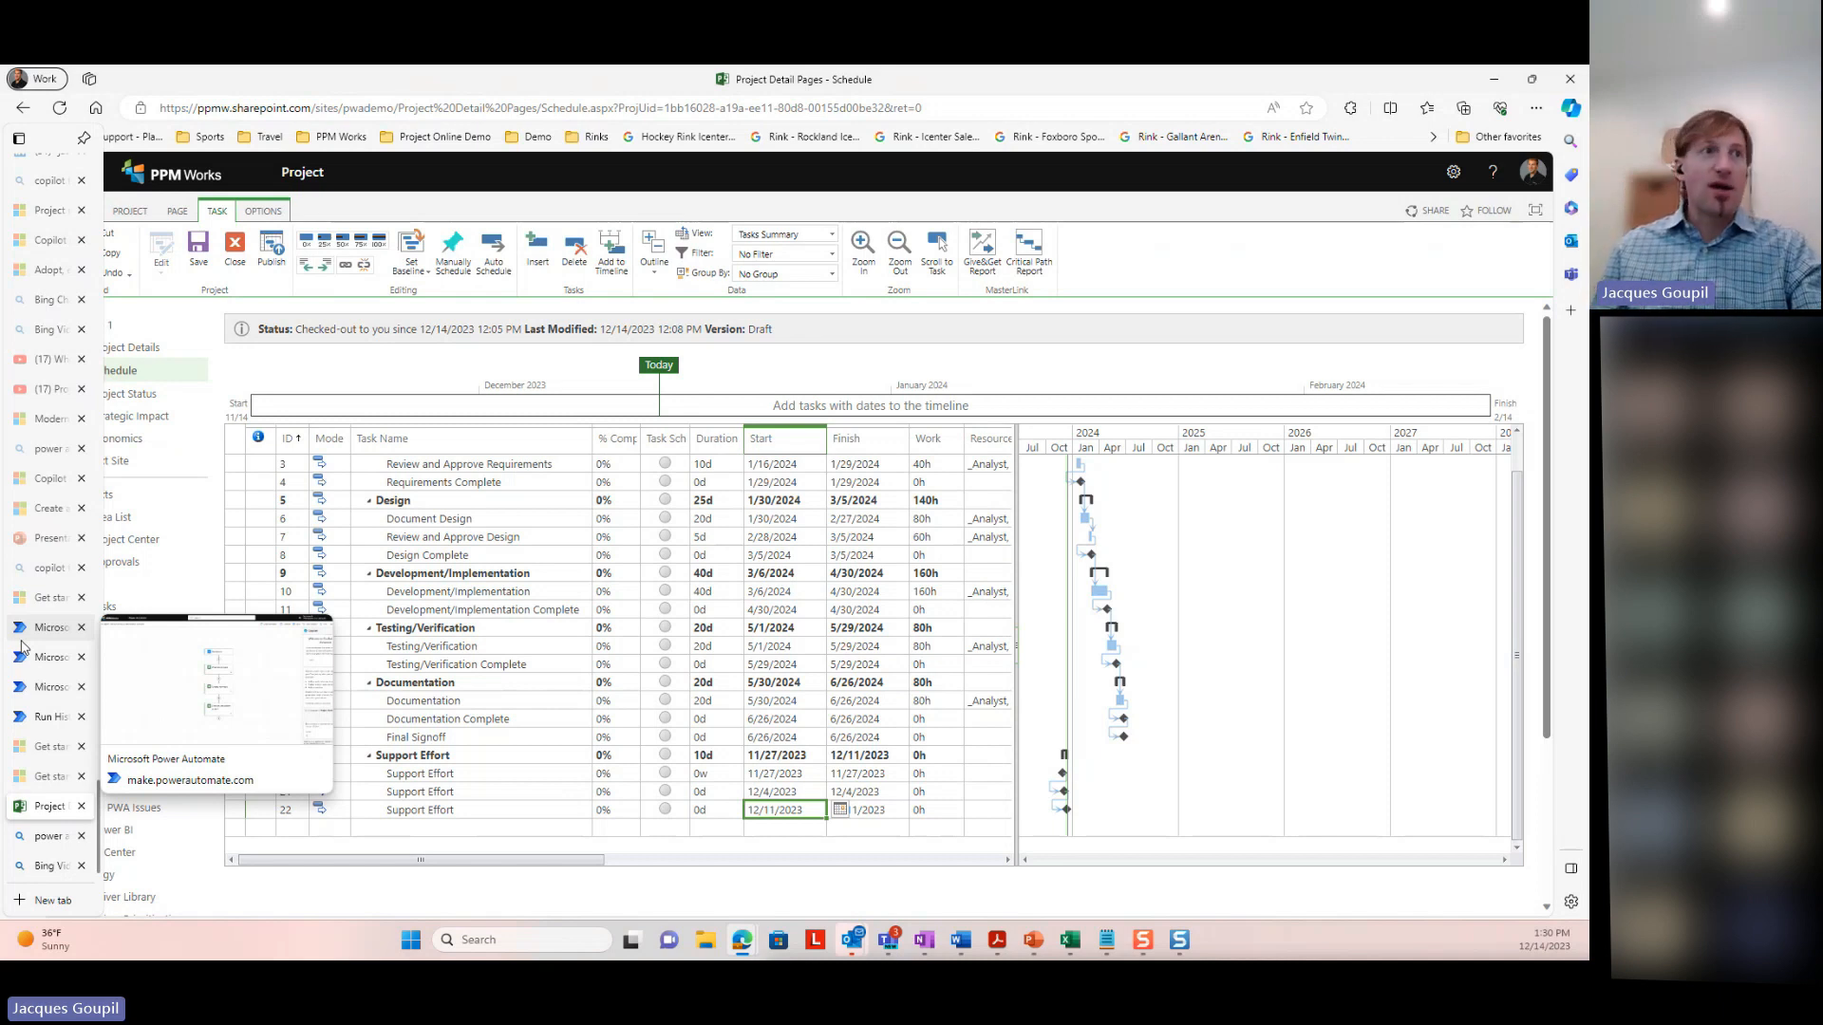
pyautogui.moveTo(55, 685)
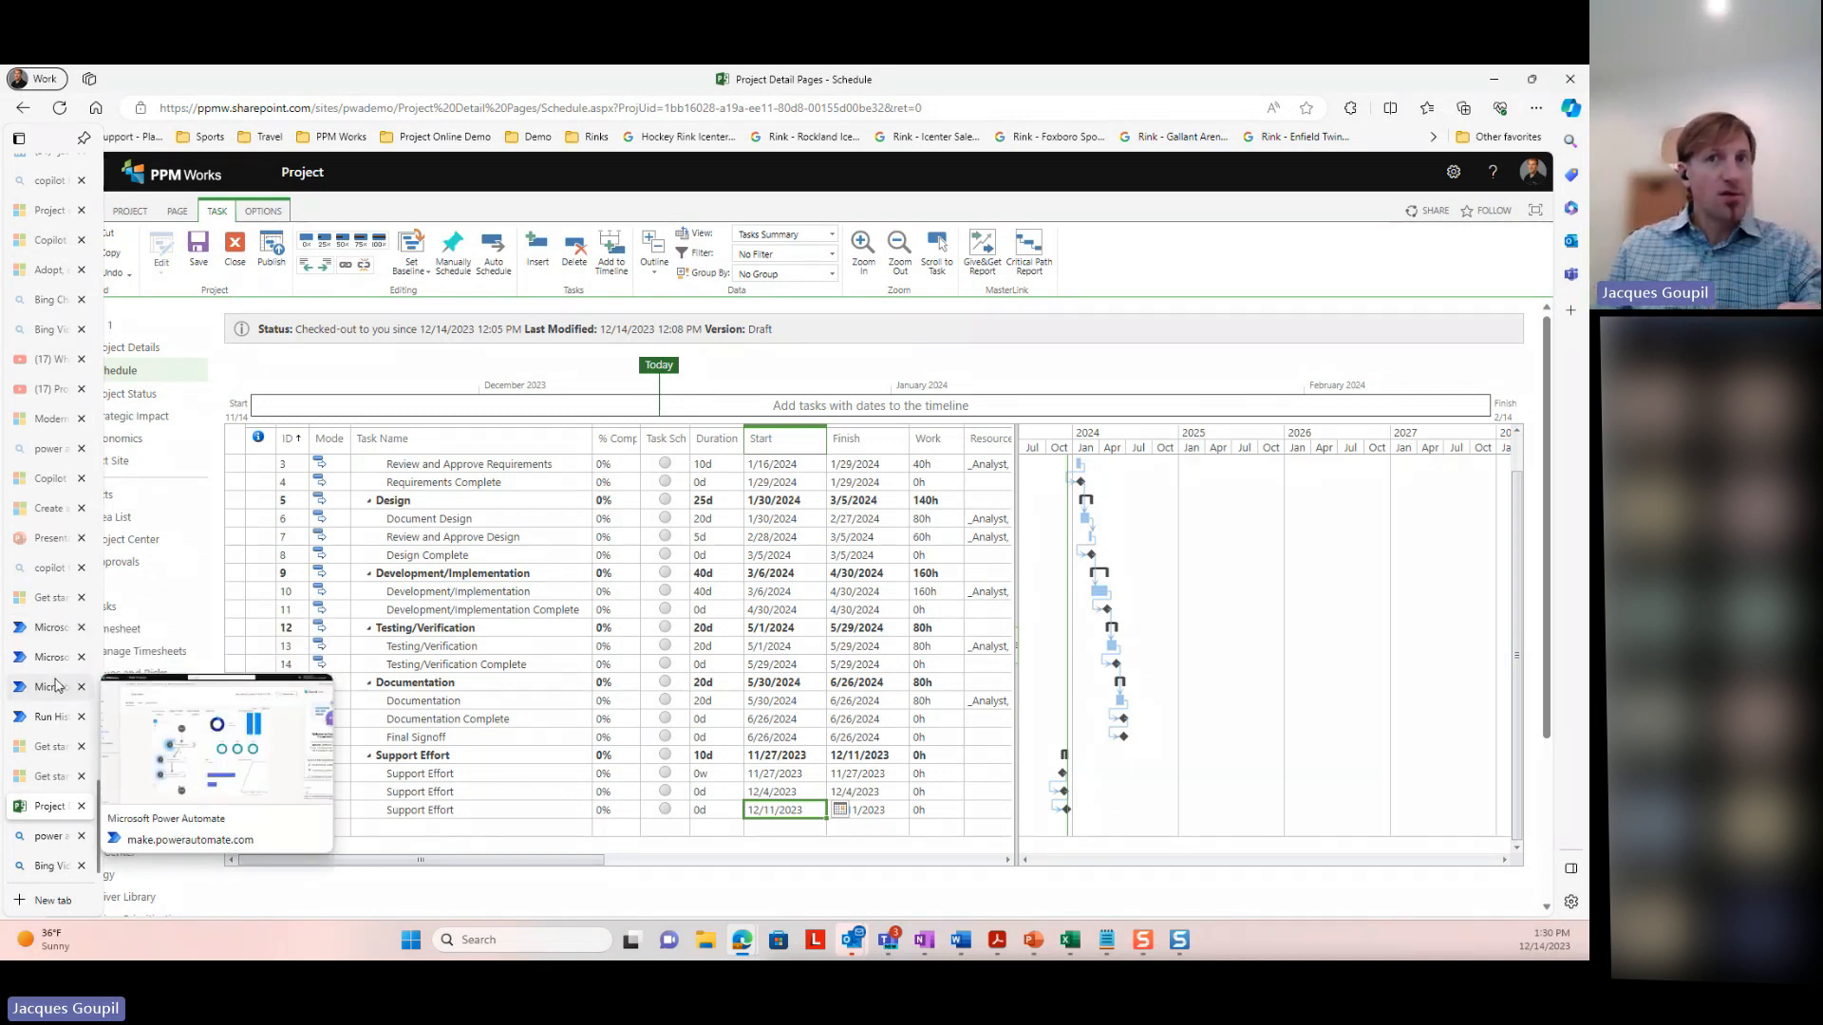